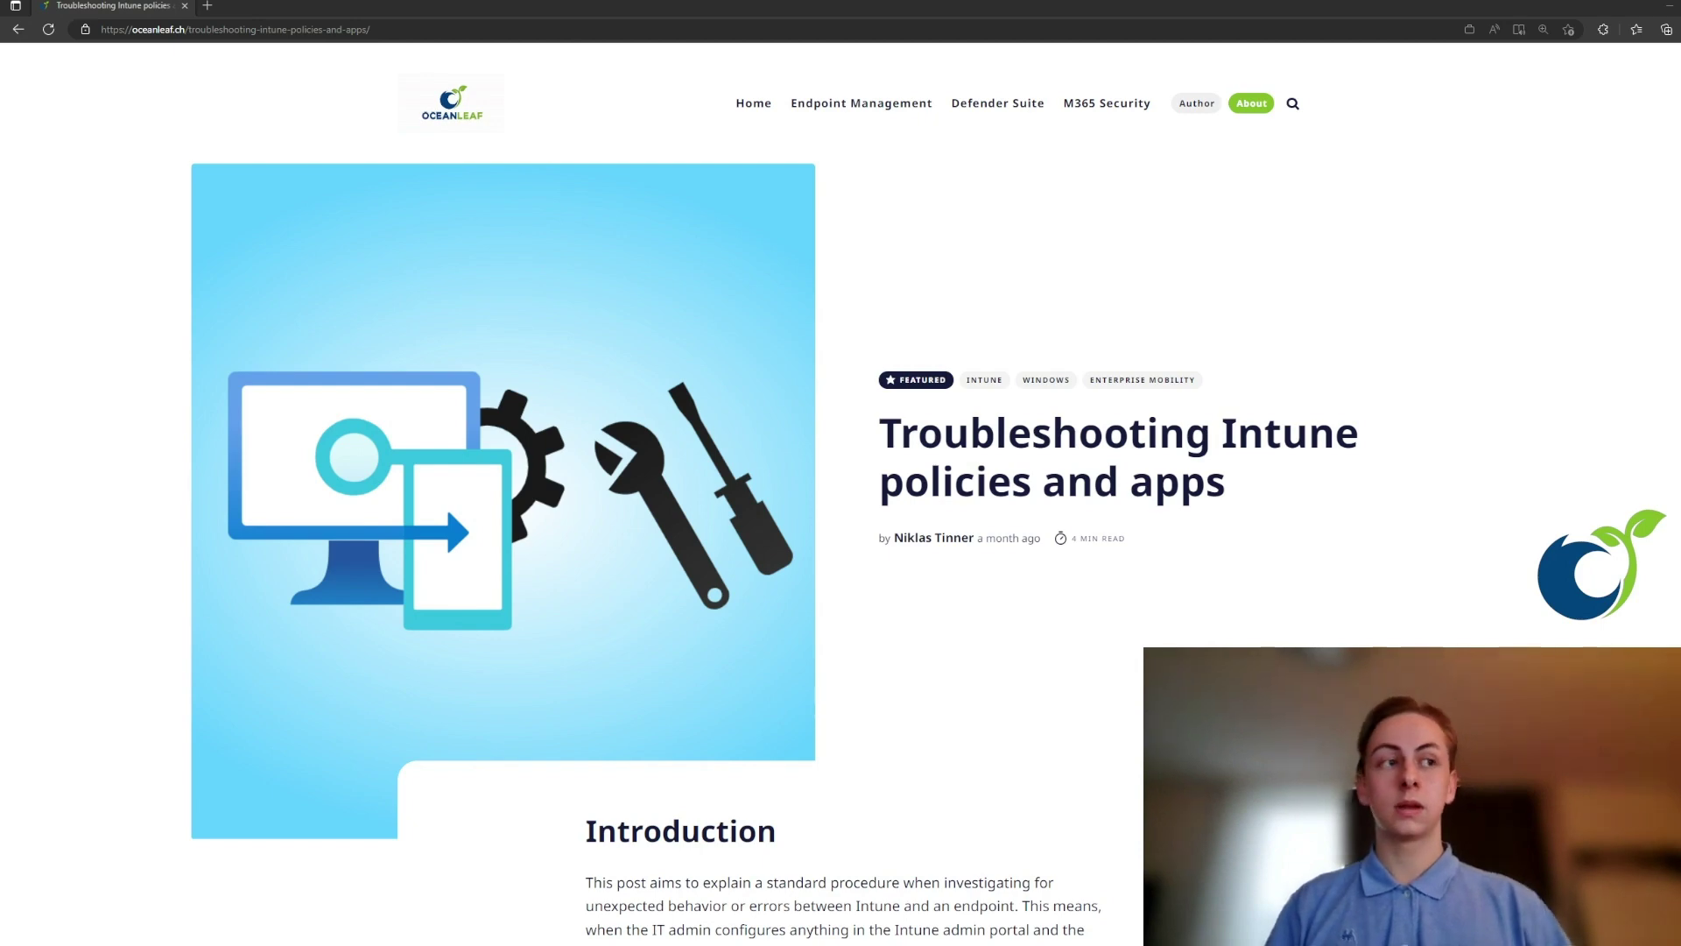
- Scroll the Troubleshooting Intune policies and apps post down to its Introduction
scroll(840, 490, down, 5)
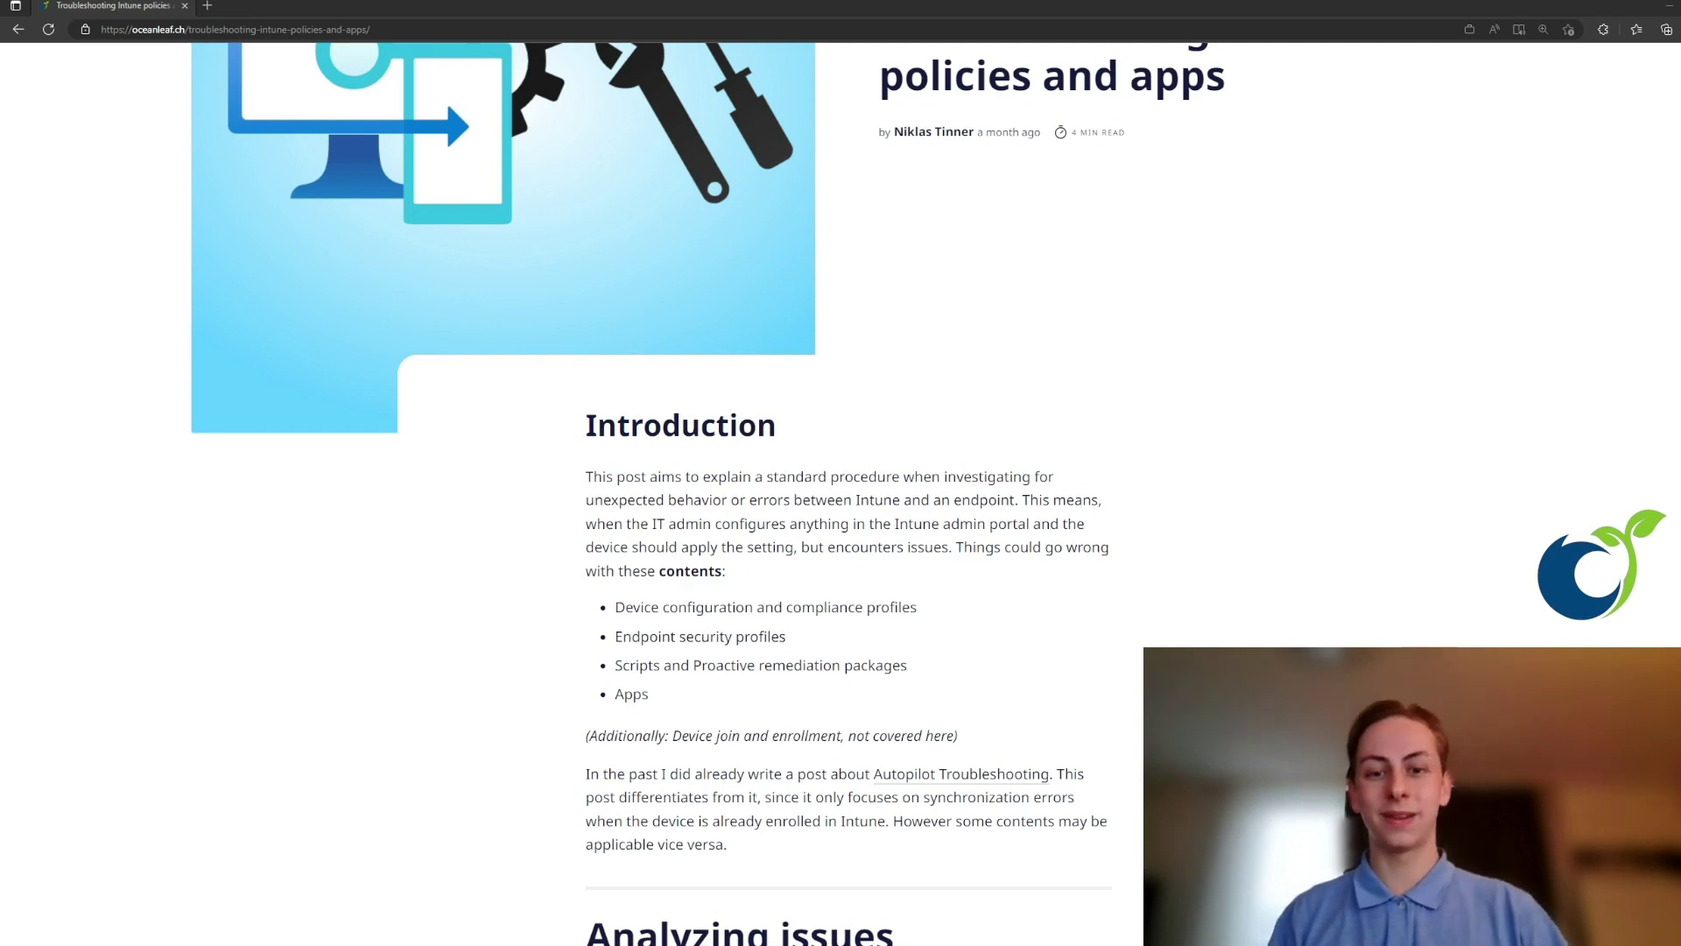
- Scroll further to the Prerequisites, Top sources list and Troubleshooting flow heading
scroll(841, 490, down, 6)
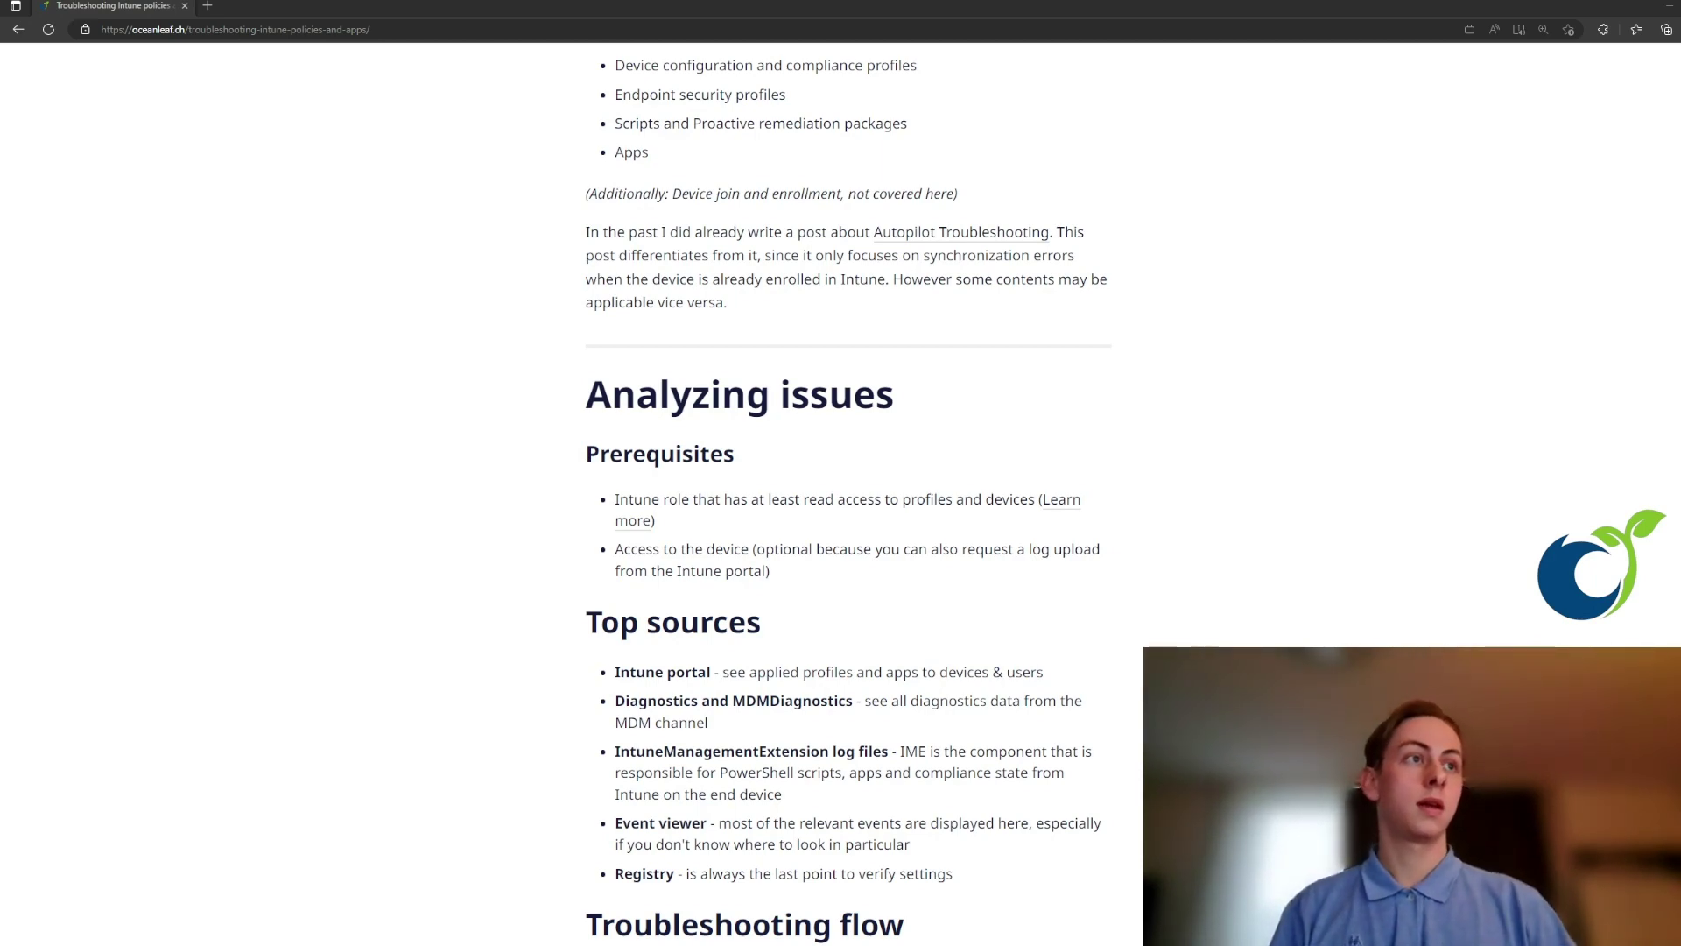
scroll(848, 490, down, 2)
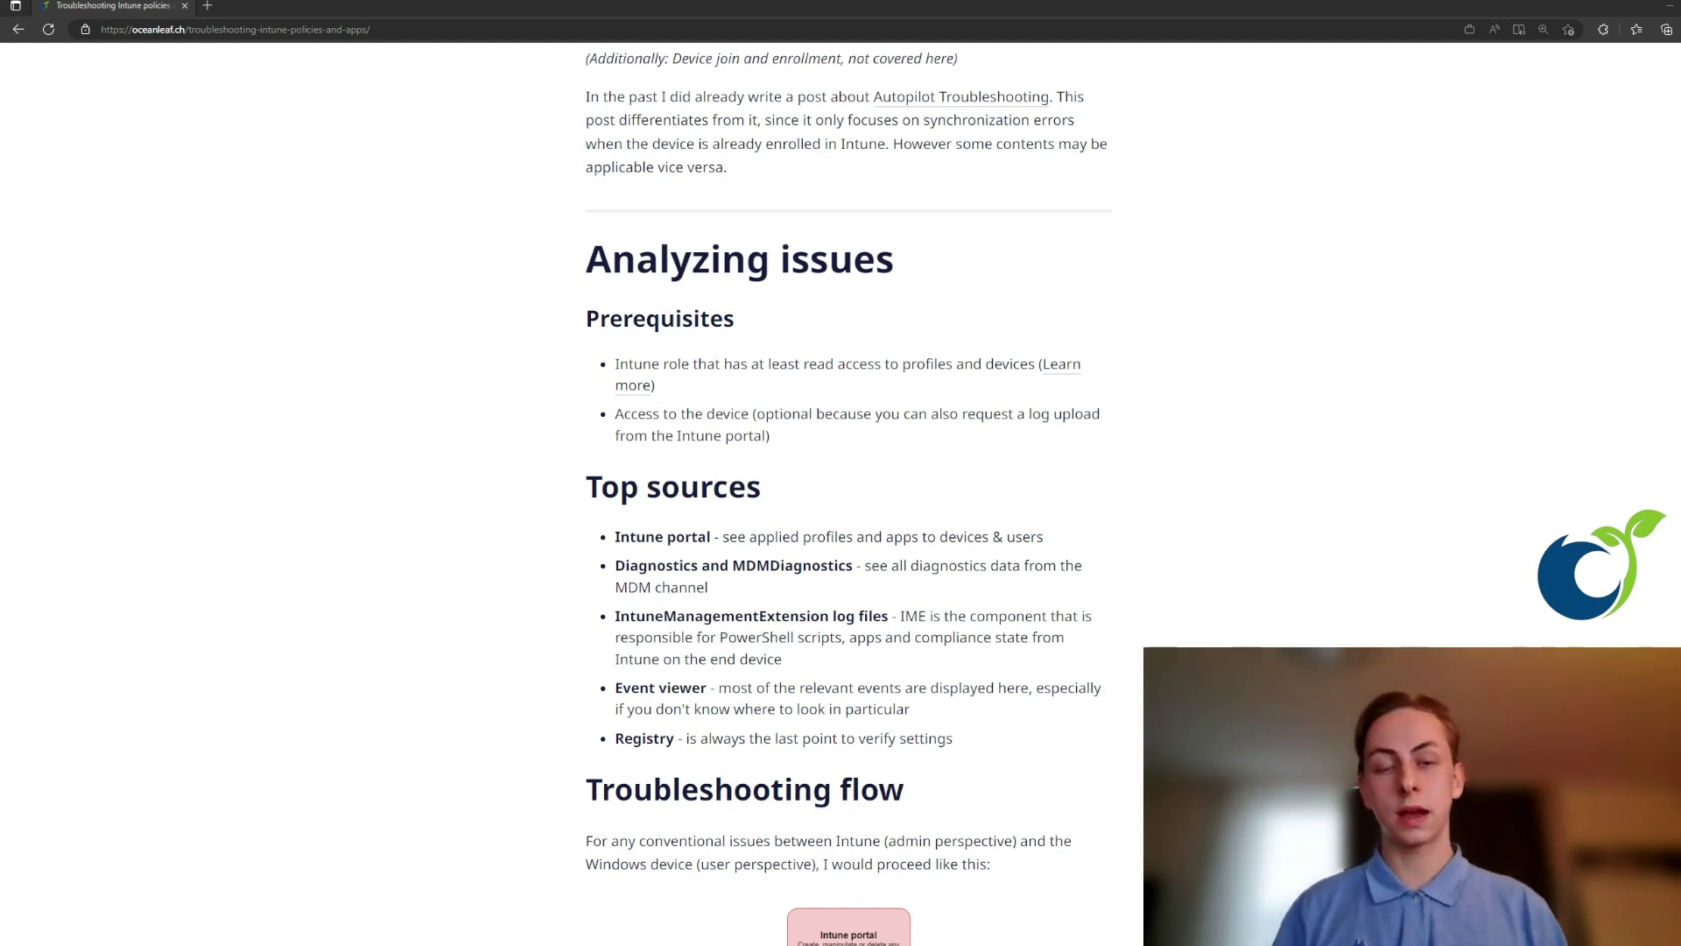
- Enlarge the troubleshooting flow diagram, then bring the Intune admin center Home to the front
scroll(731, 506, down, 8)
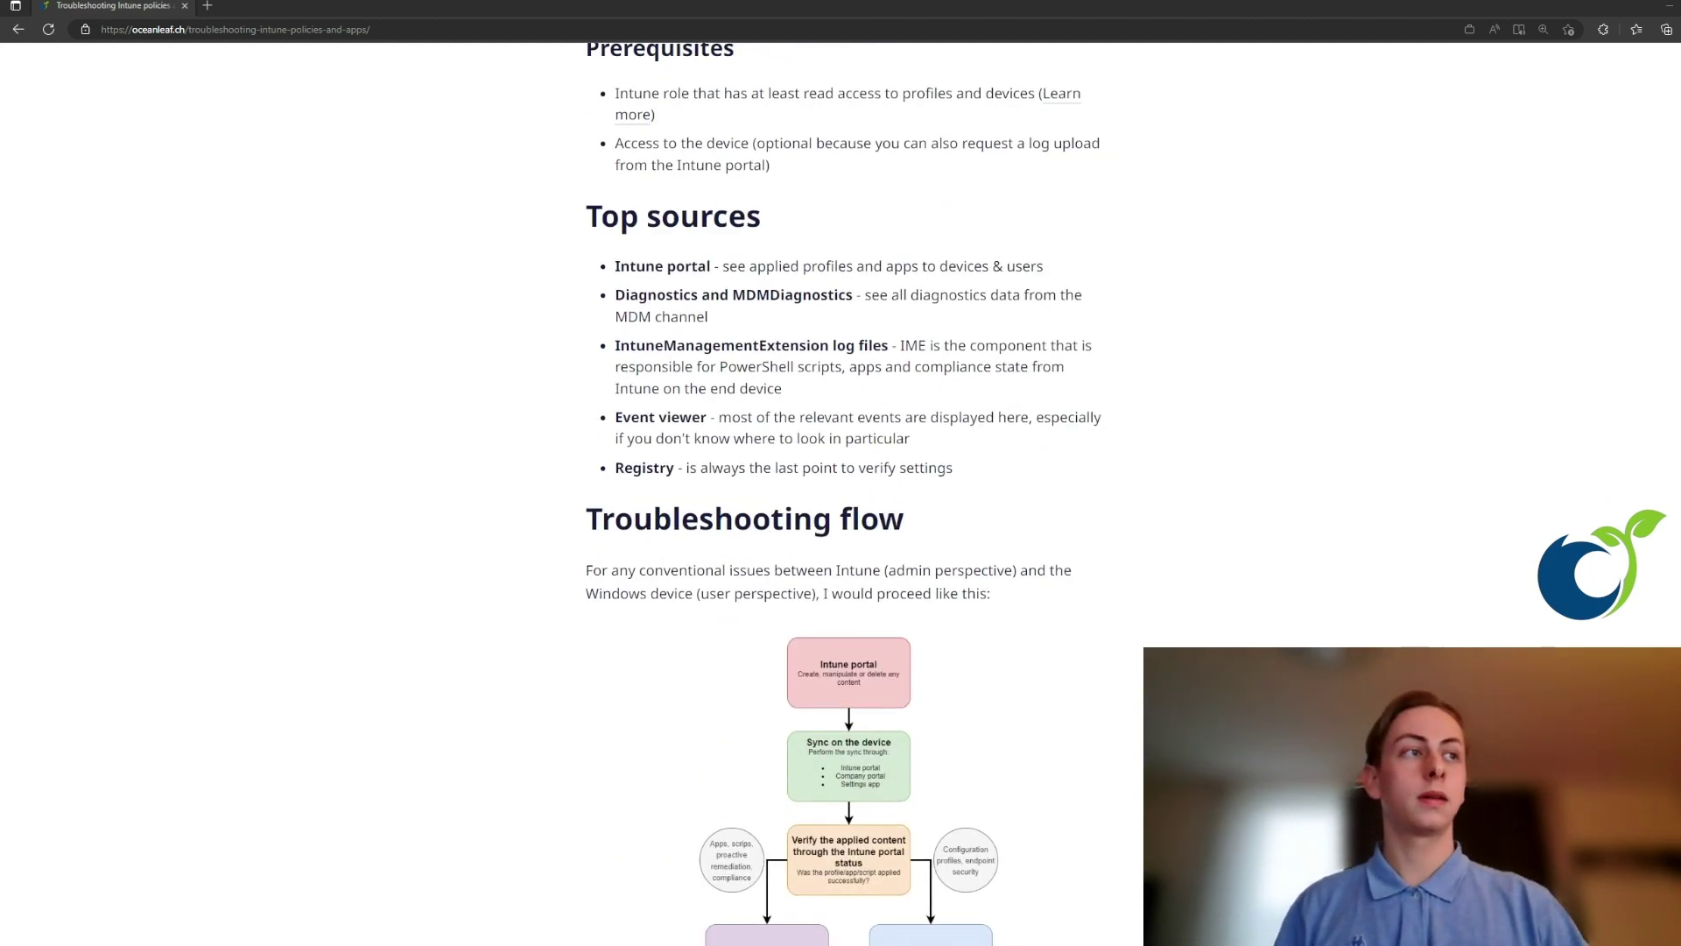
click(731, 506)
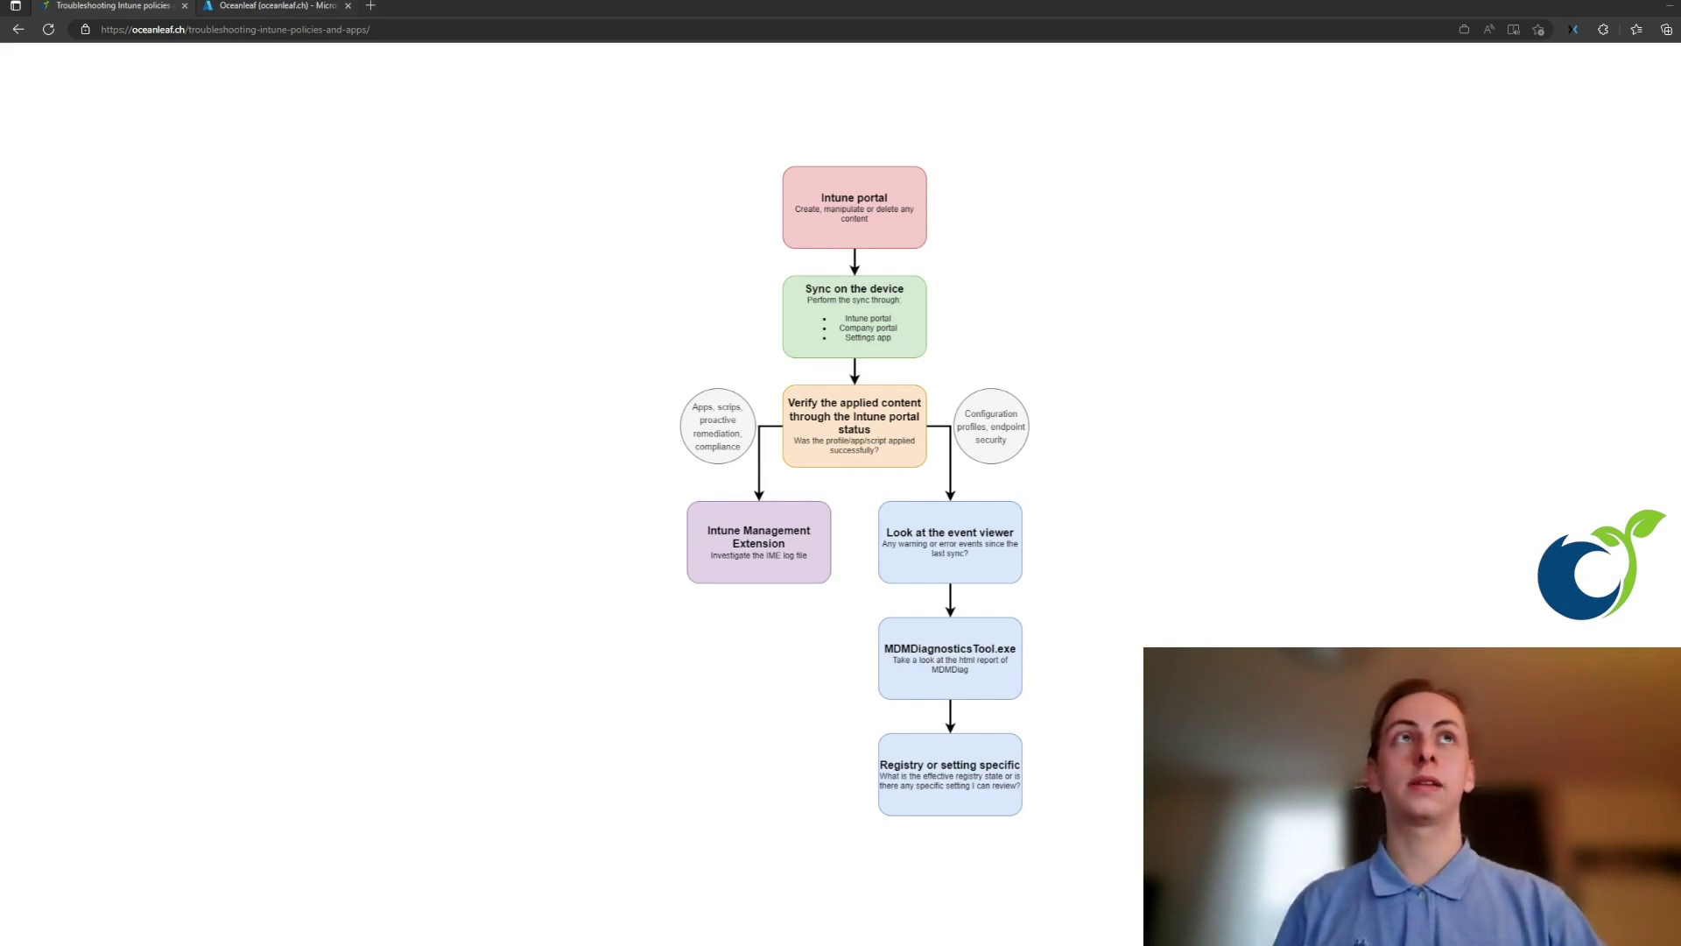
key(ctrl+Tab)
- Open the '11 policies with error or conflict' report from the Device configuration status line
click(215, 31)
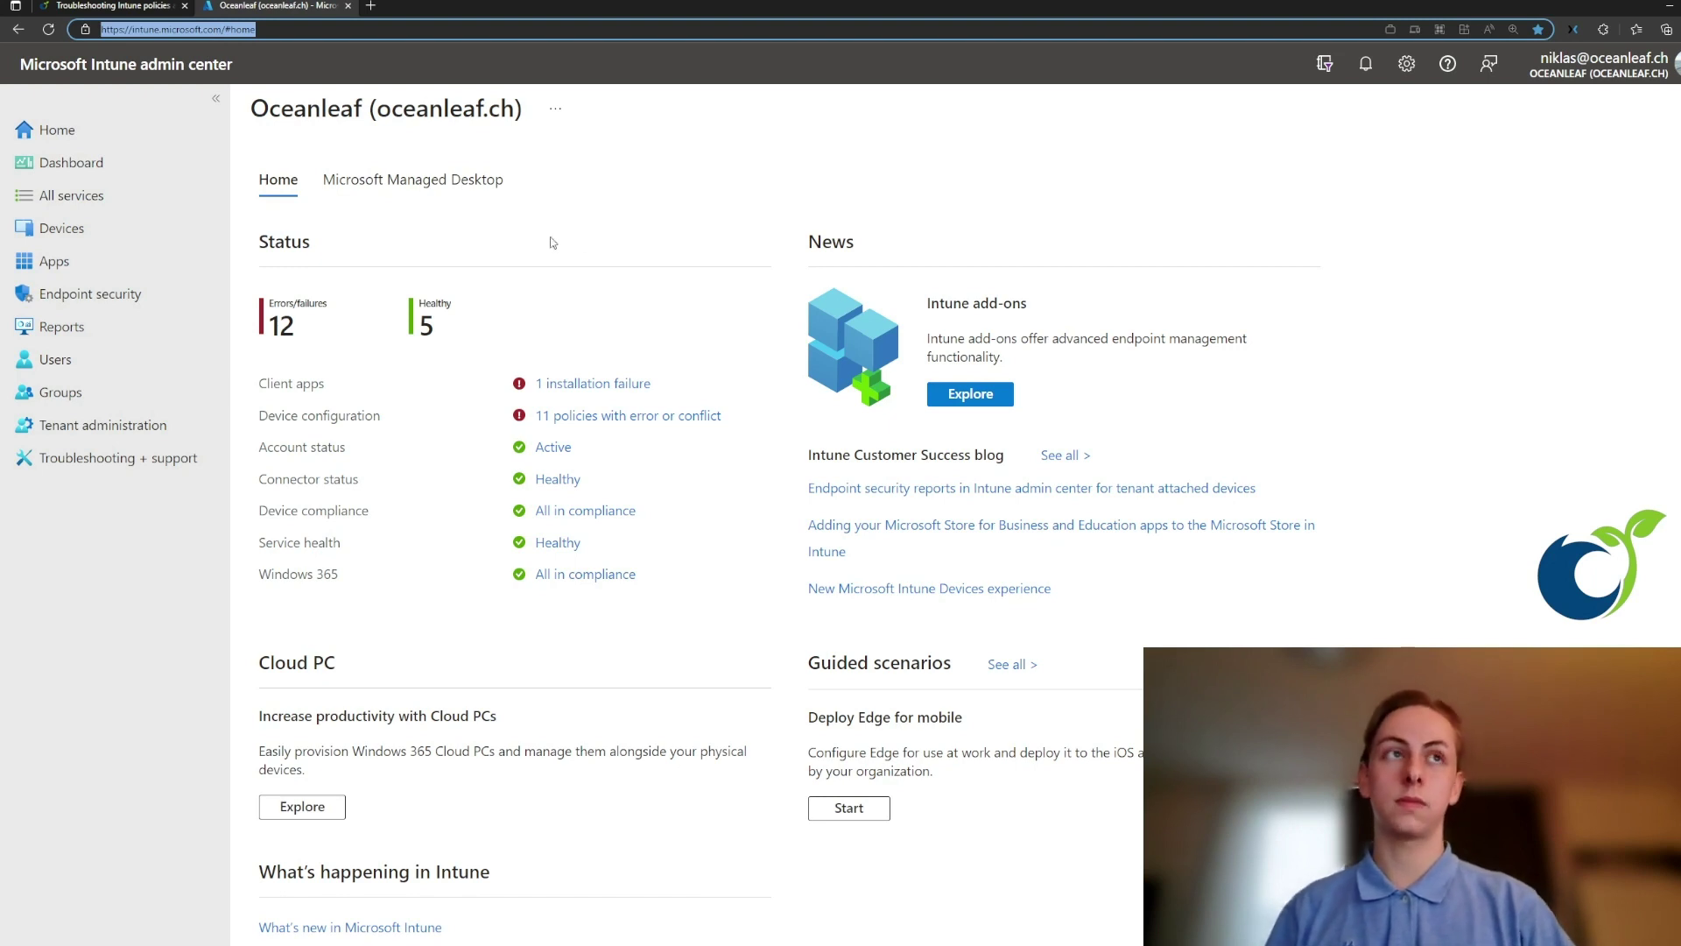
click(652, 247)
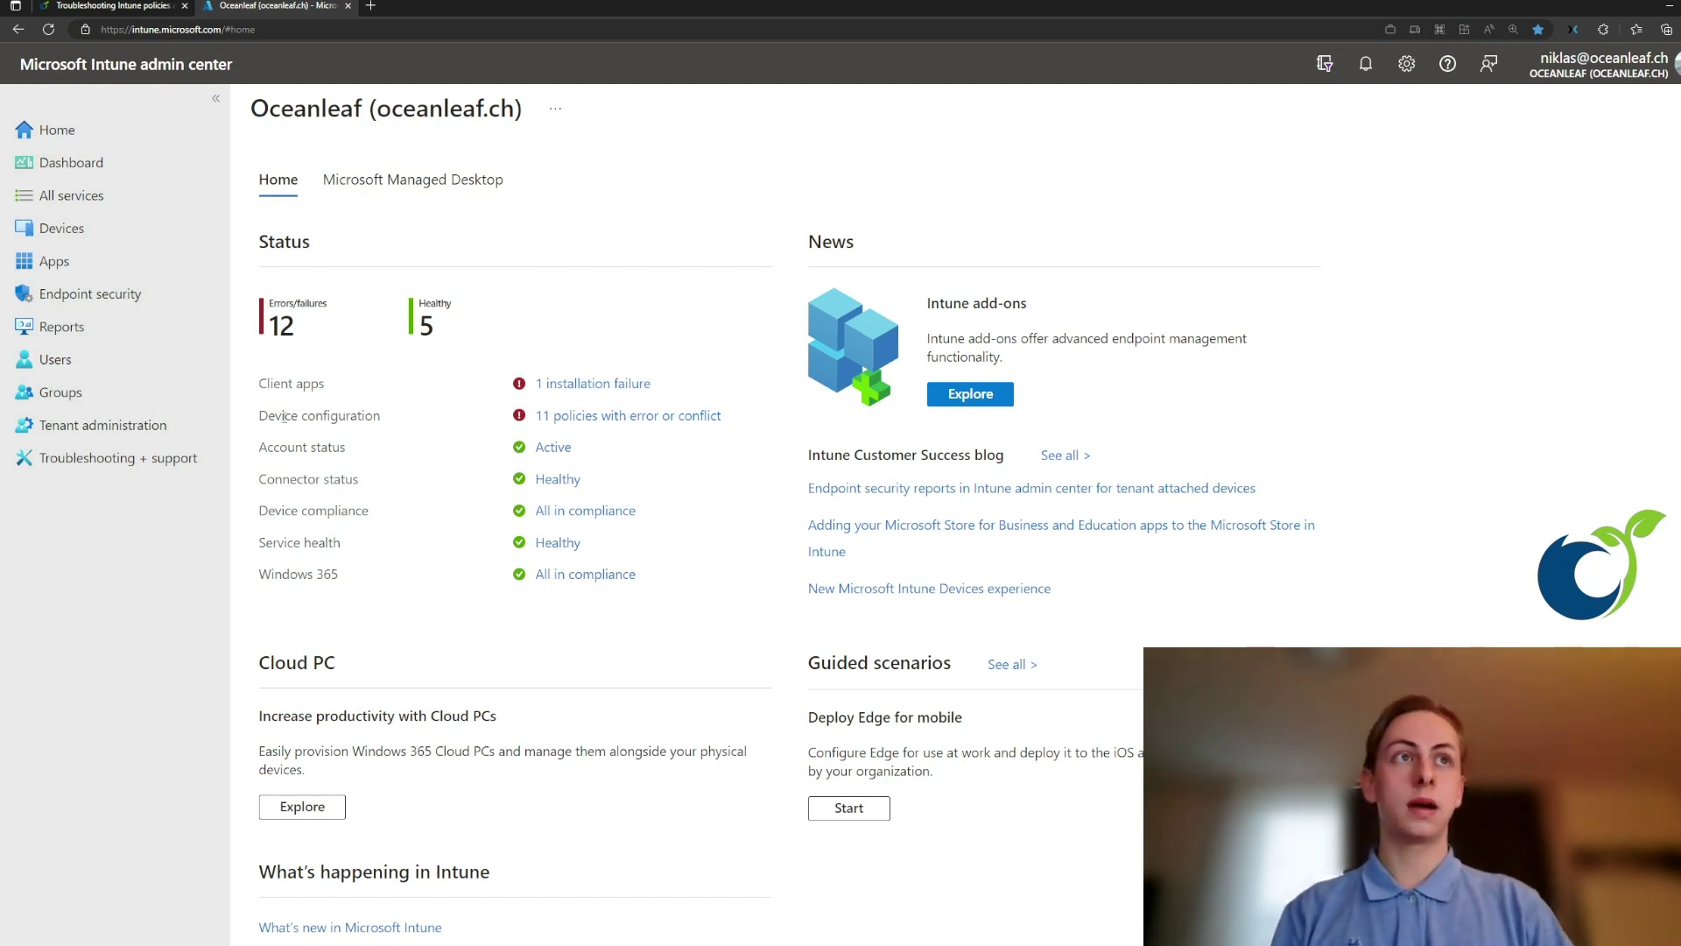
drag(257, 417, 751, 415)
click(616, 428)
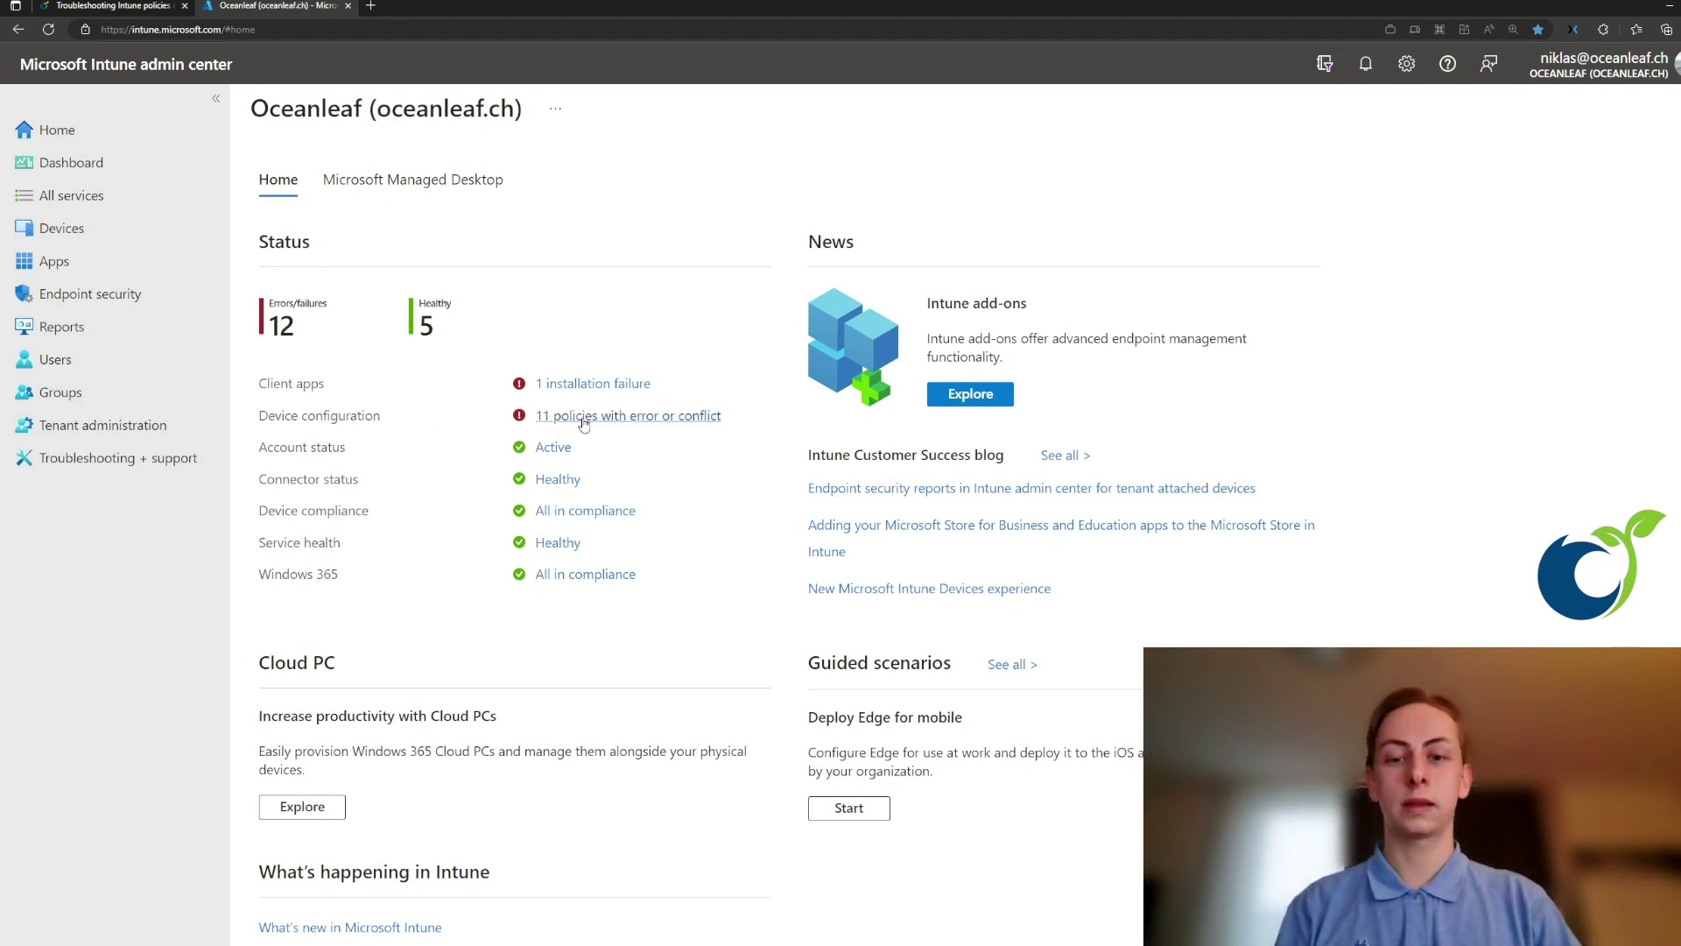
click(584, 424)
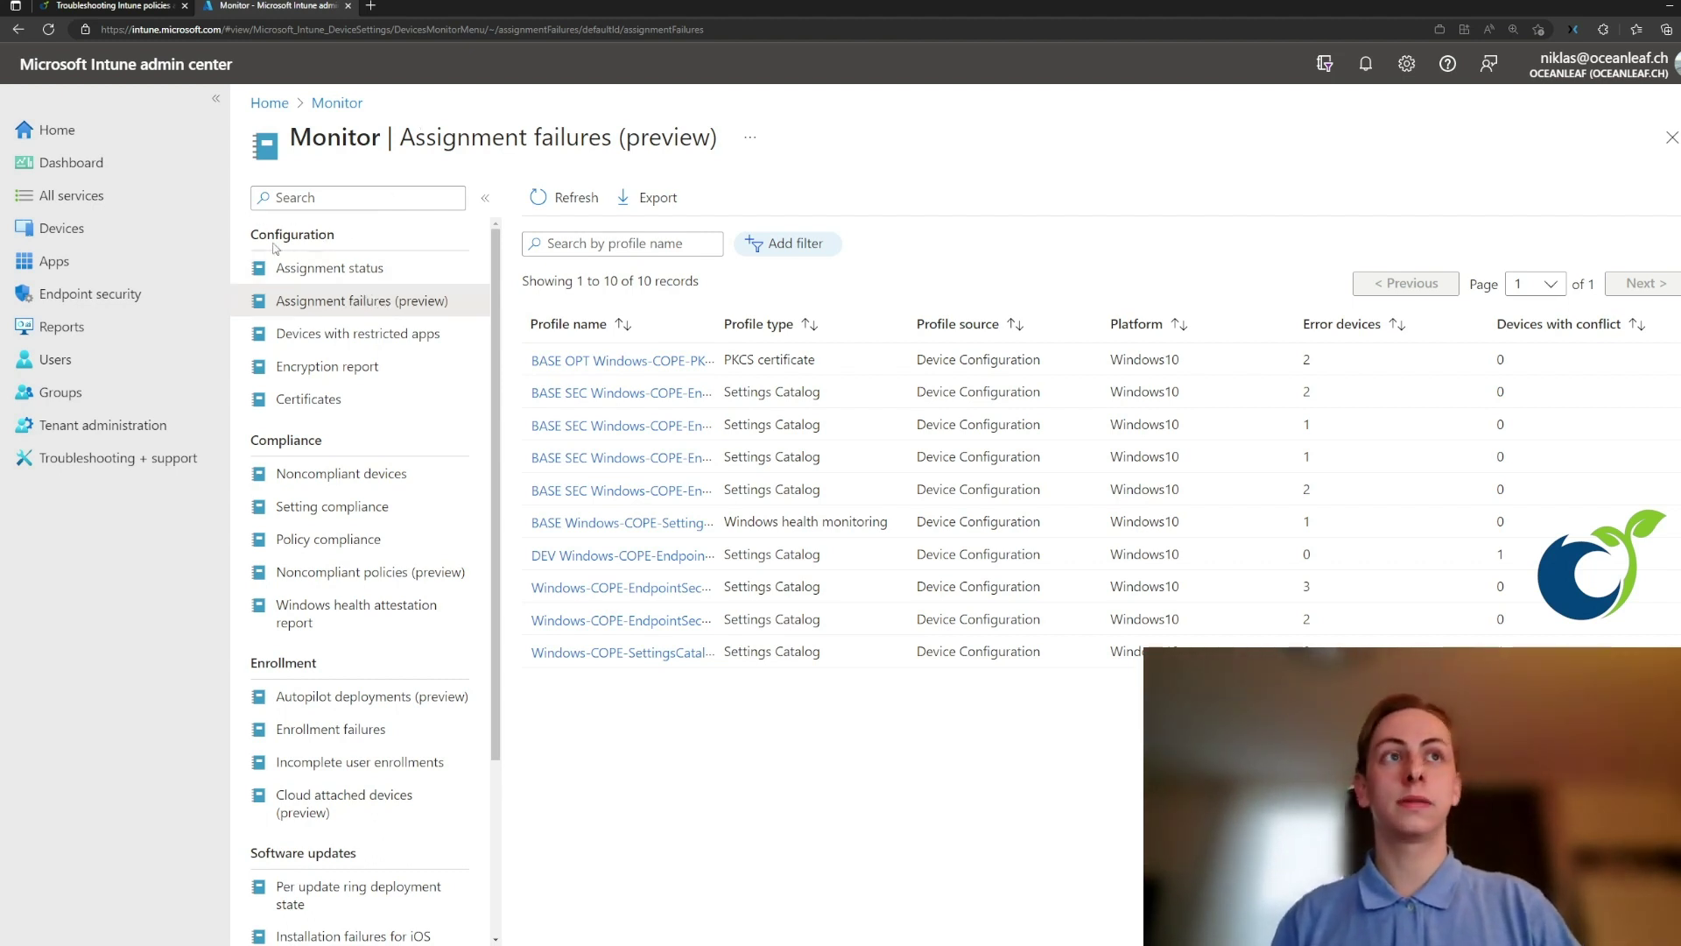
click(328, 507)
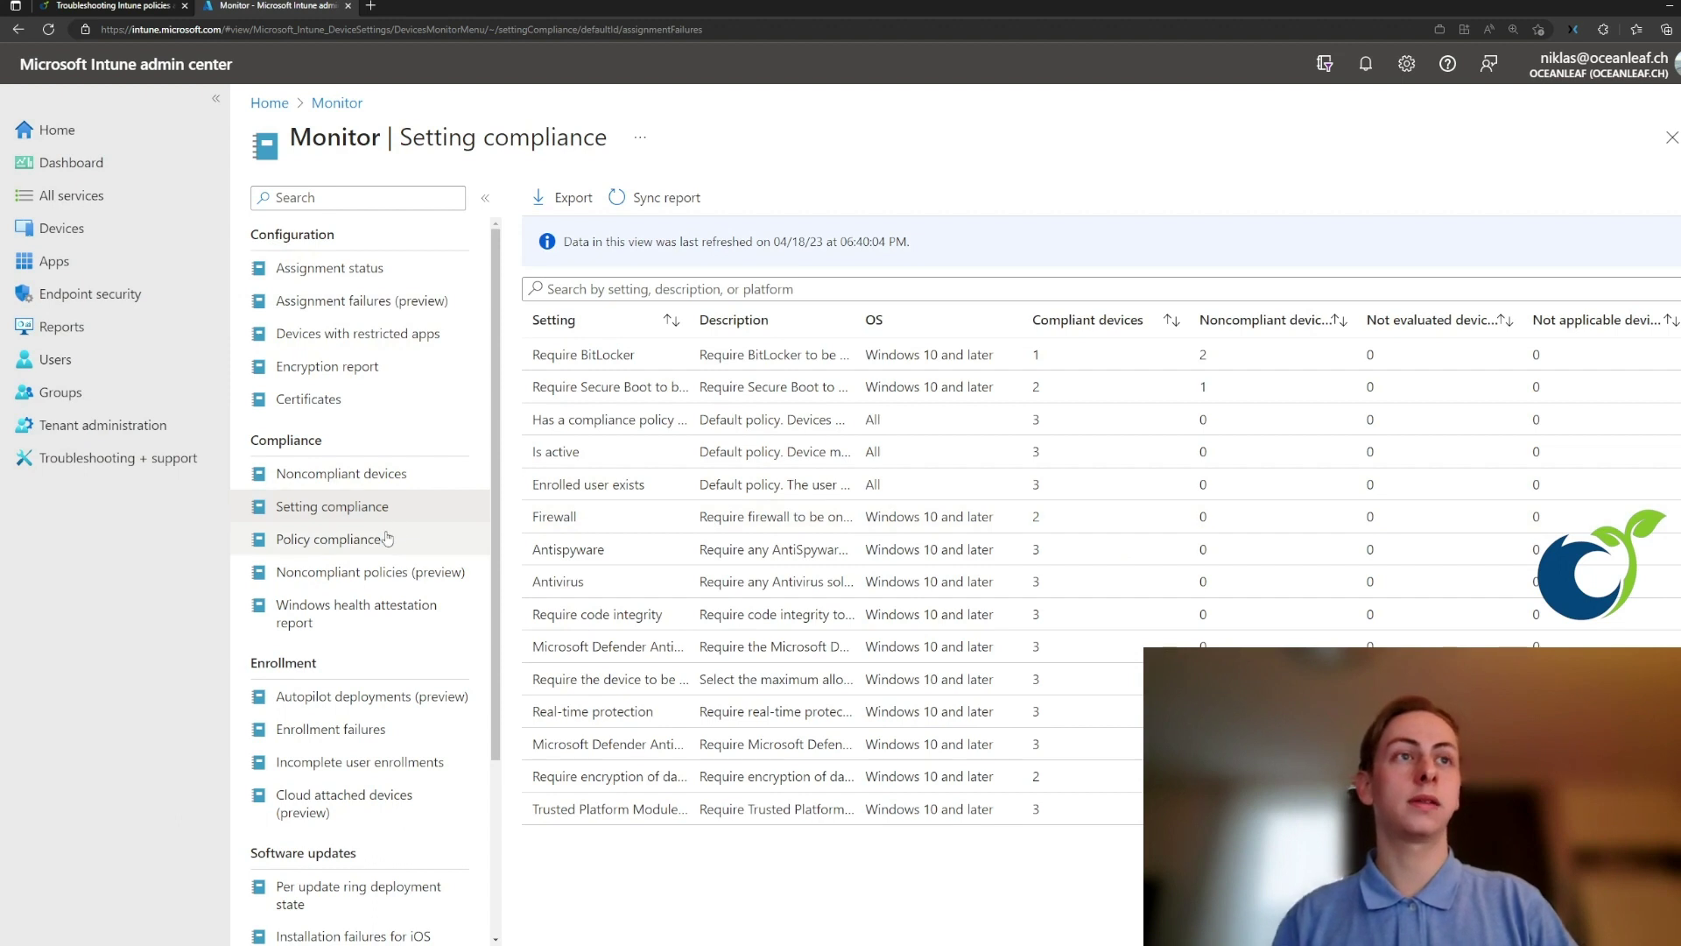
scroll(388, 539, down, 1)
click(372, 587)
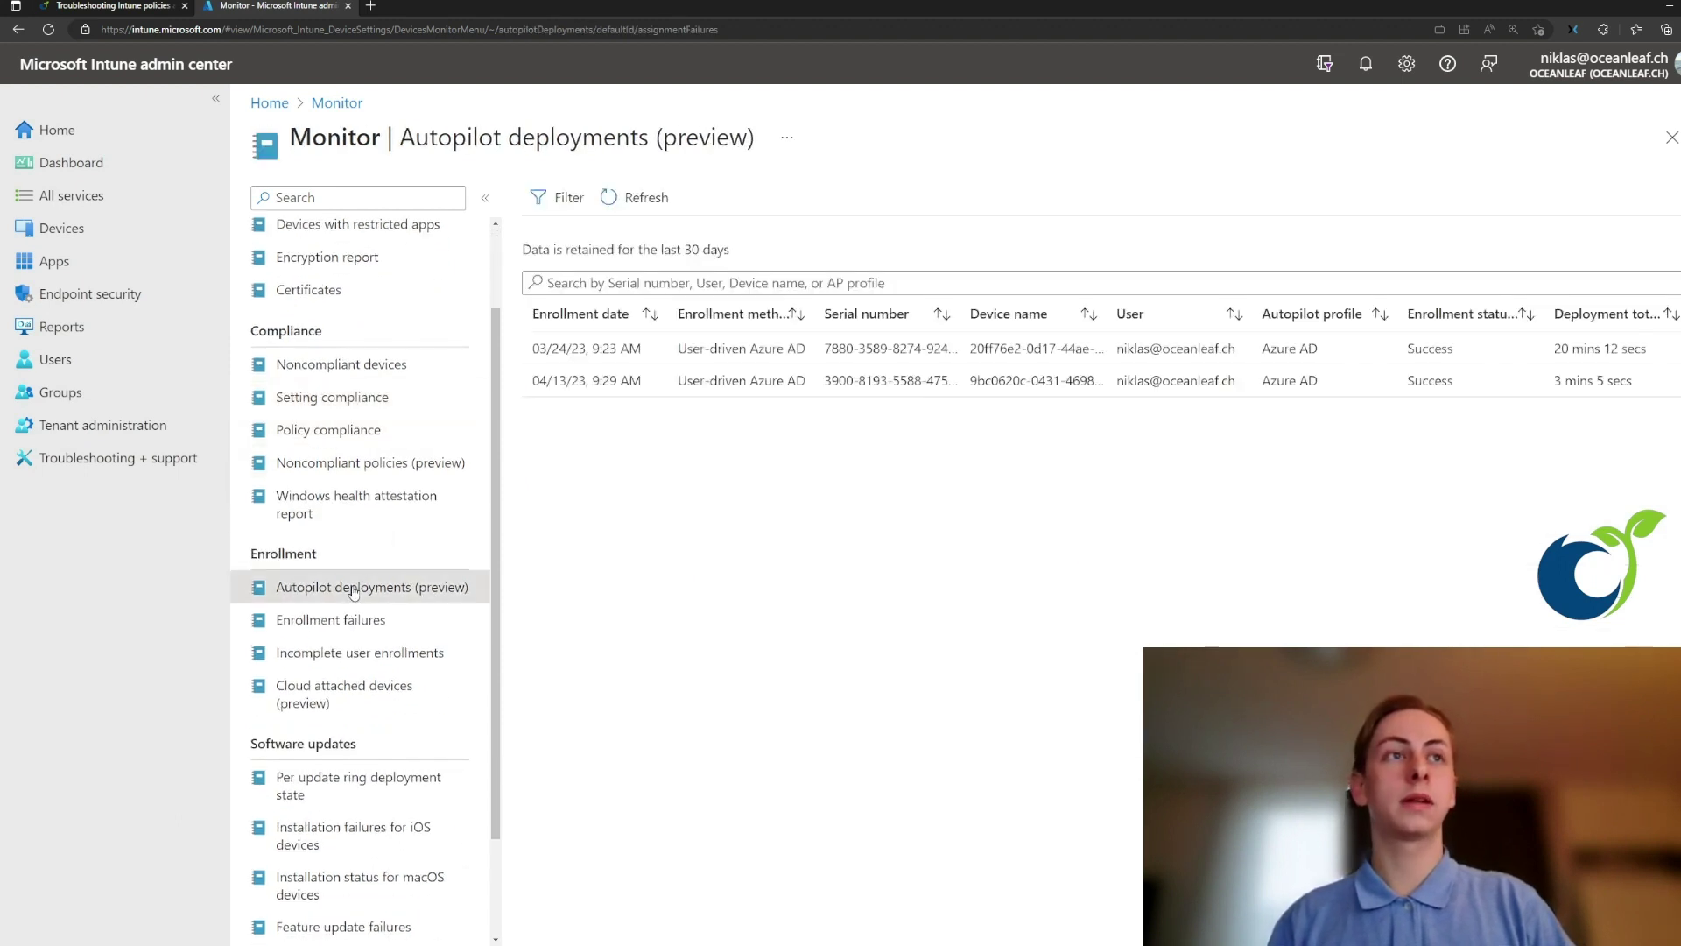
click(640, 383)
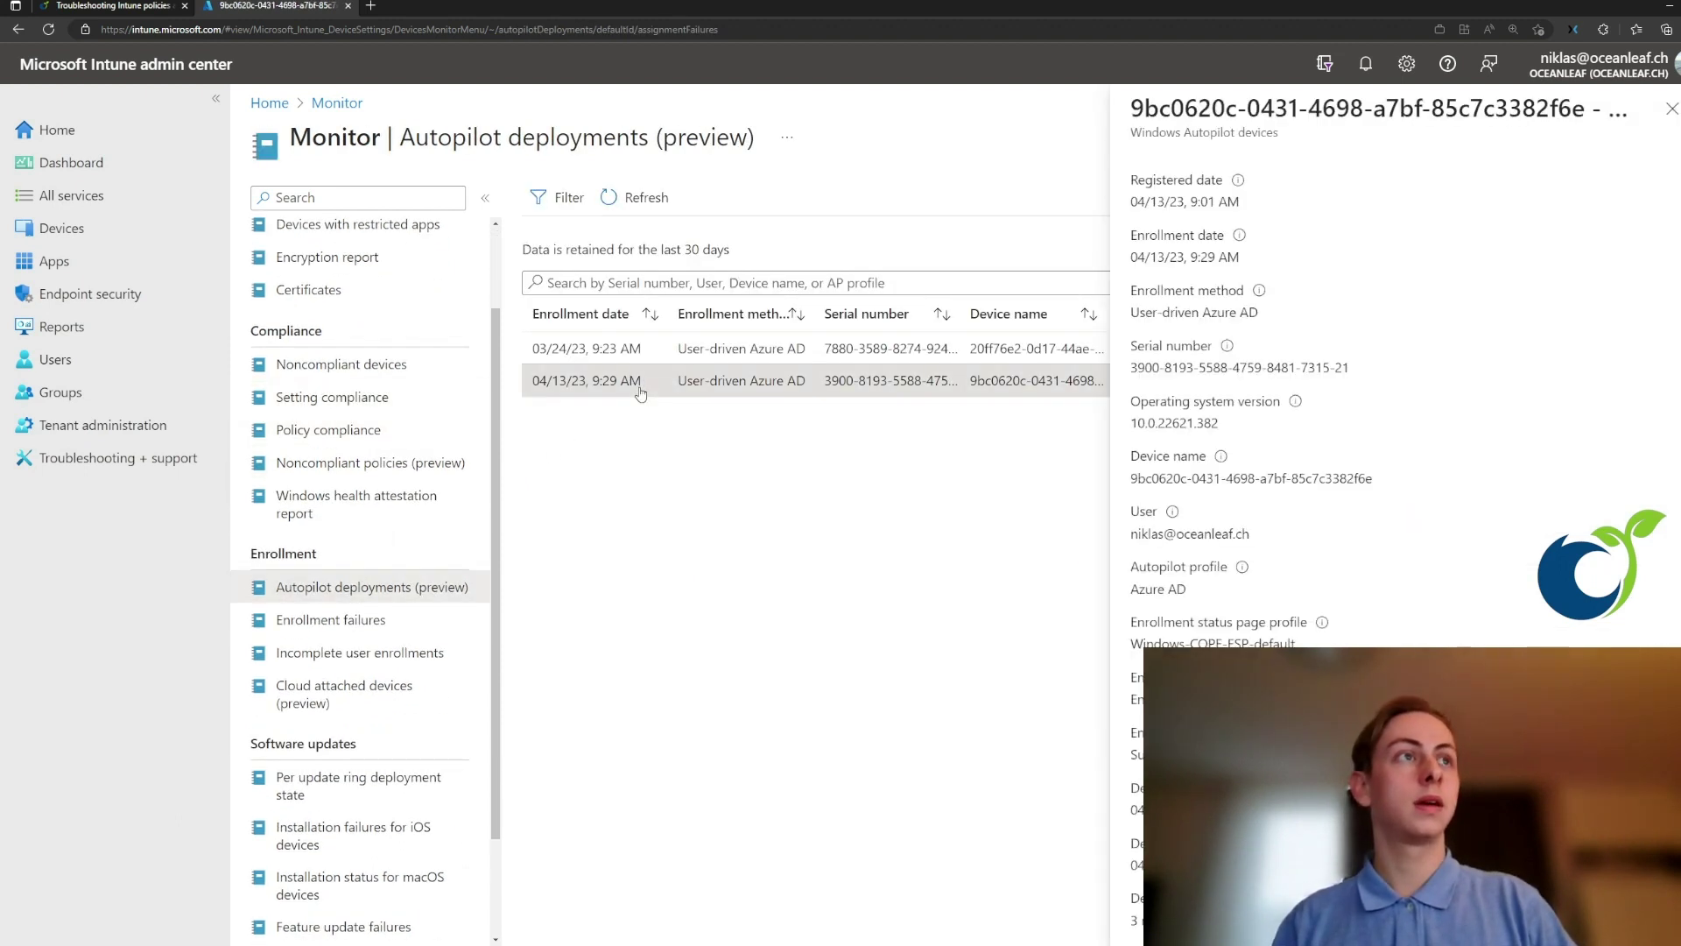
scroll(1379, 460, down, 1)
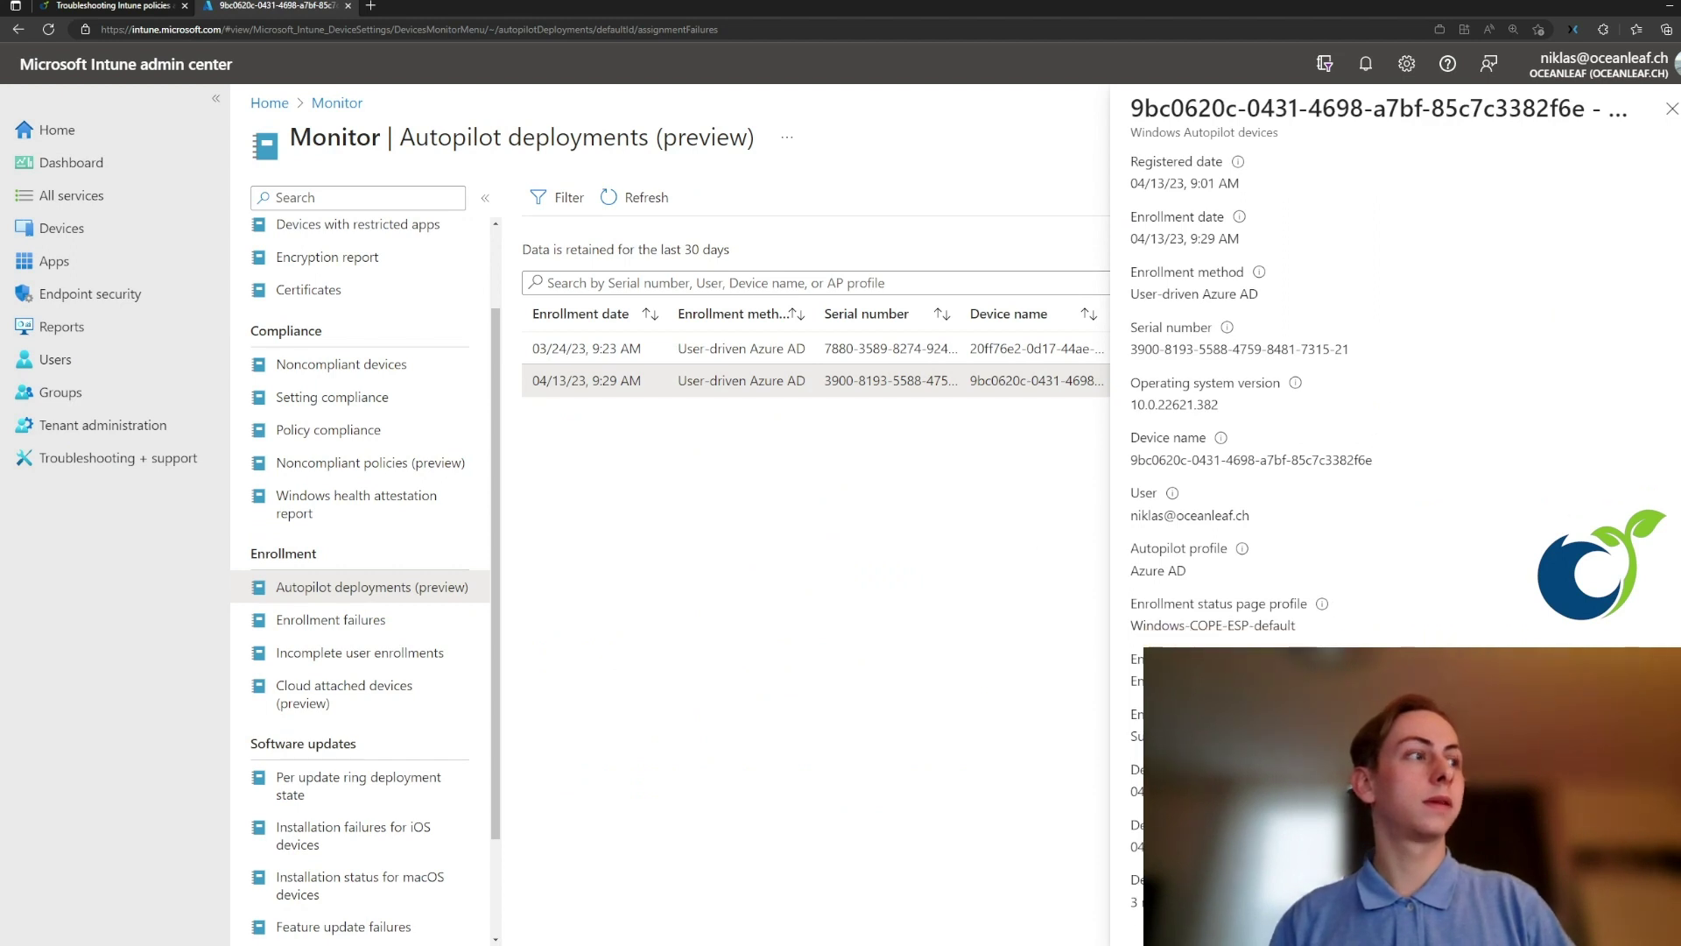
drag(1226, 902, 1121, 909)
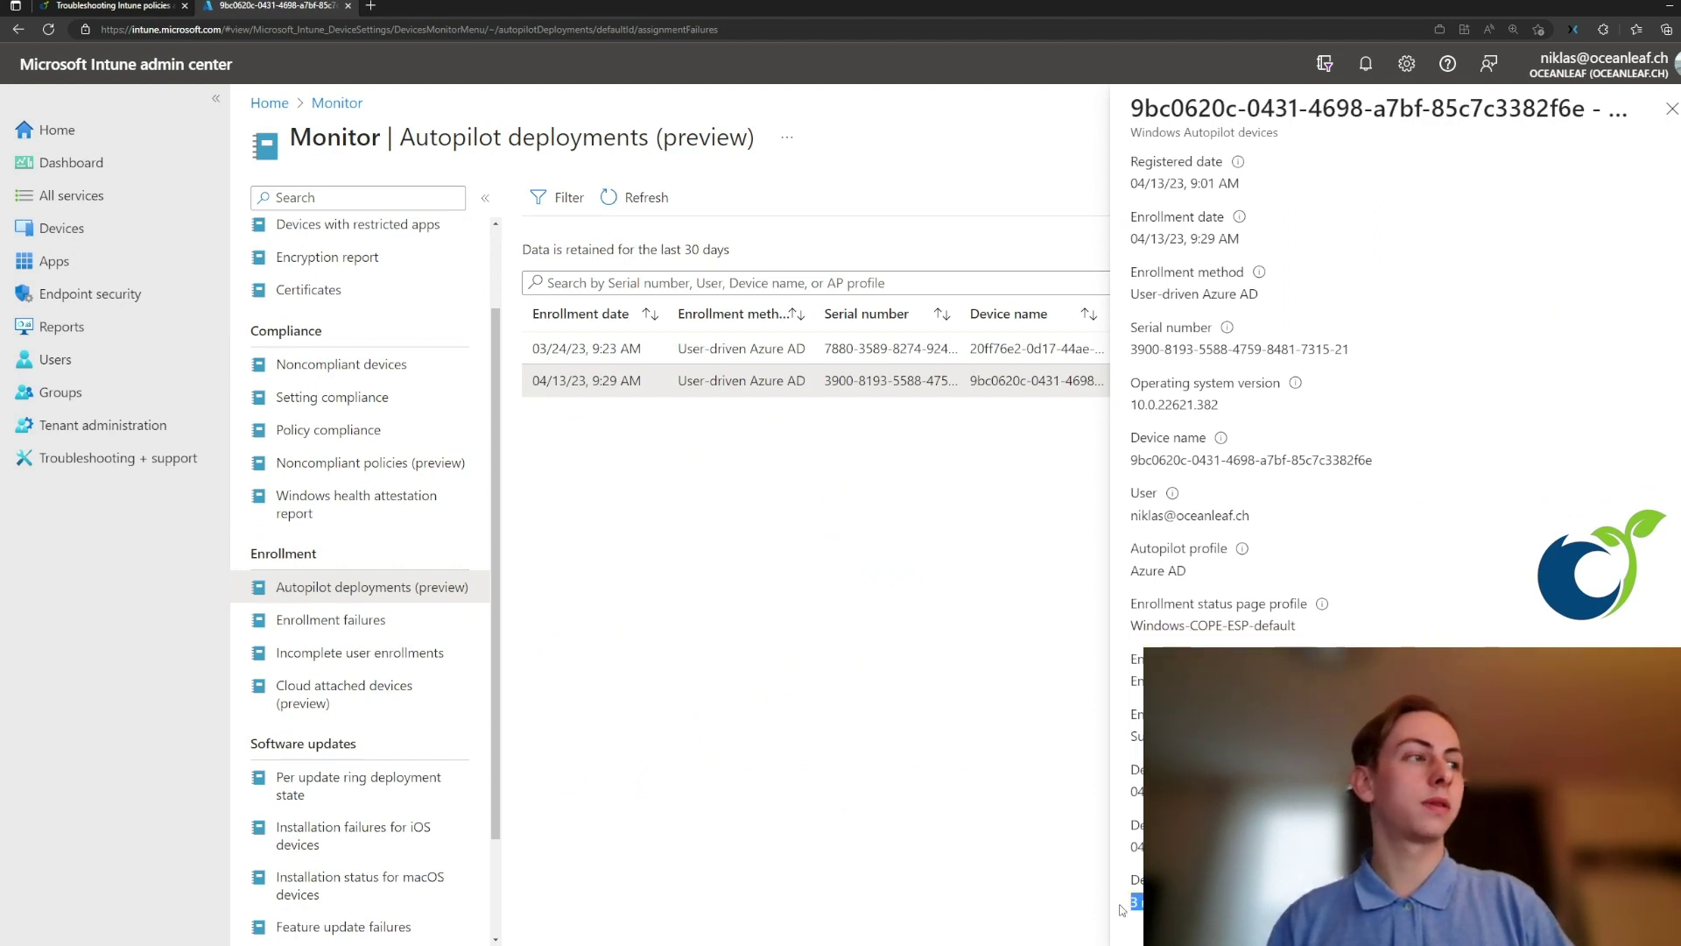
click(1125, 909)
scroll(352, 720, down, 1)
scroll(351, 720, down, 2)
click(356, 688)
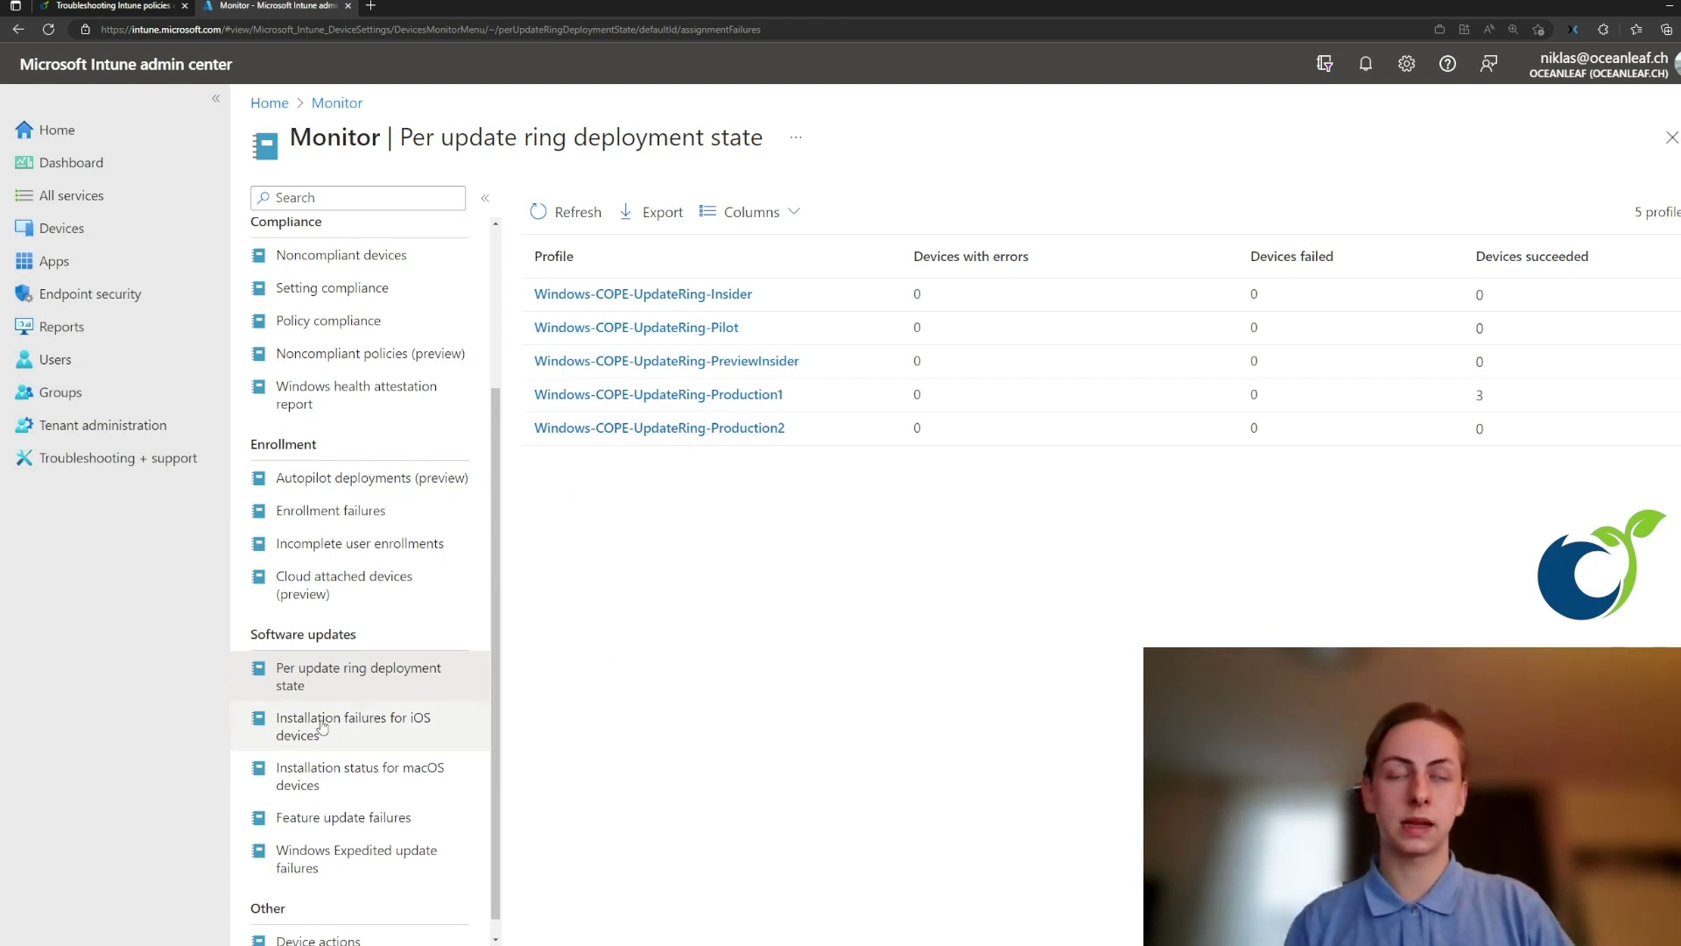
scroll(328, 705, up, 3)
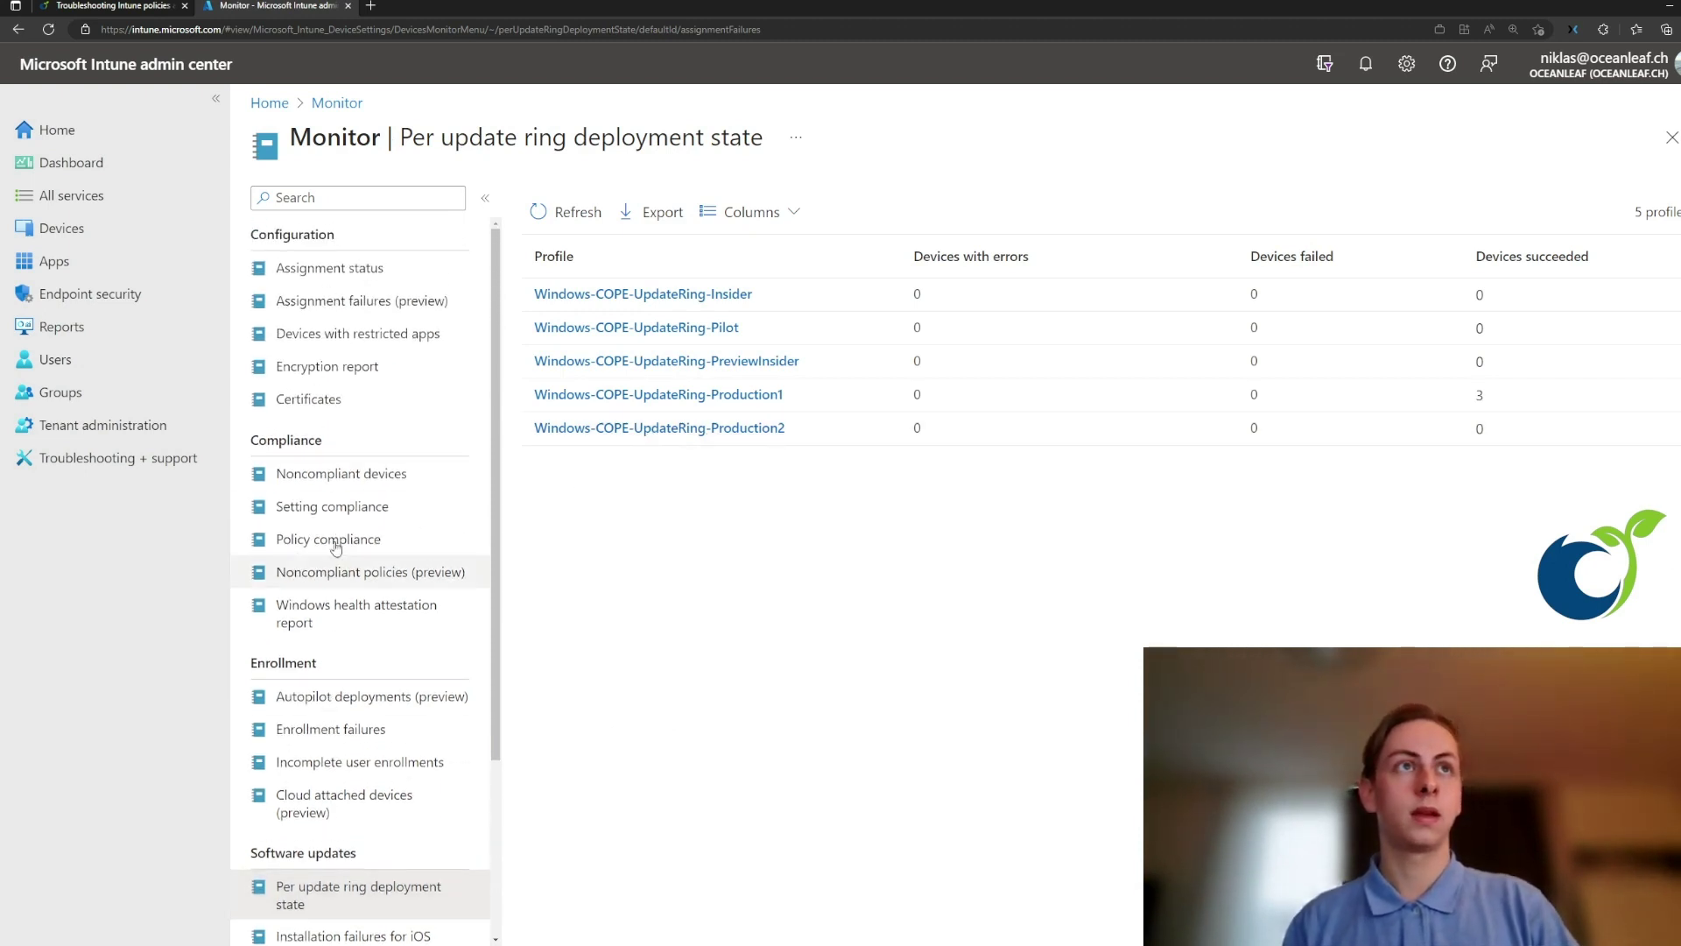
- Return to Assignment failures and widen the Profile name column to show full names
click(332, 302)
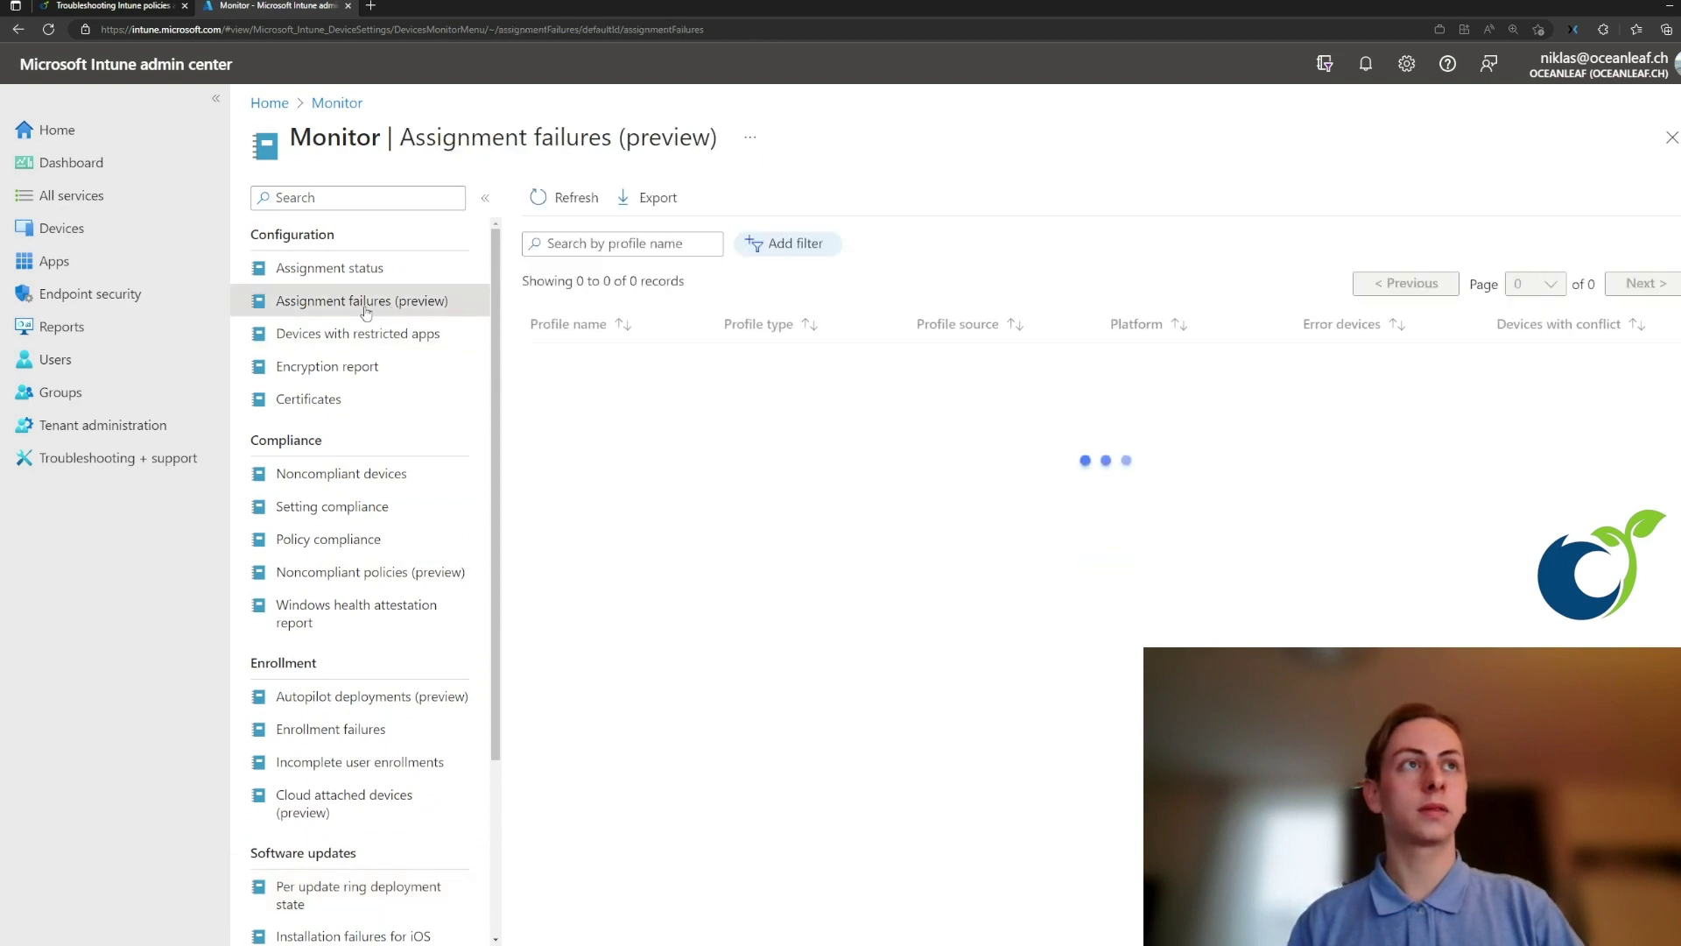
drag(718, 324, 921, 326)
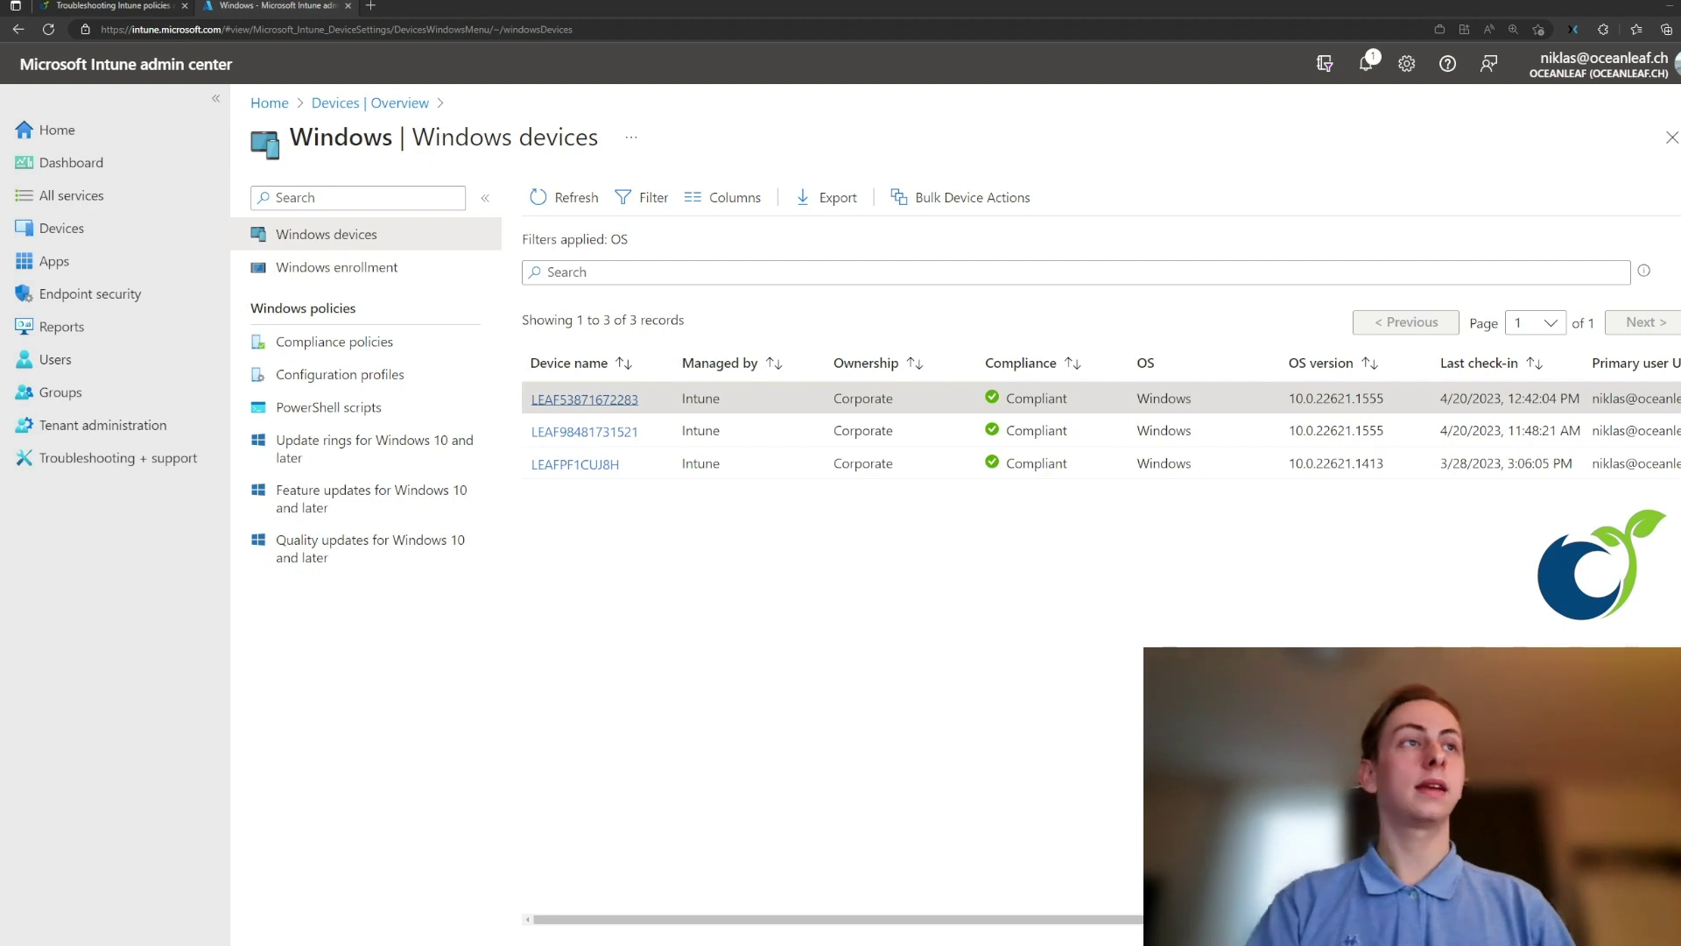
click(578, 400)
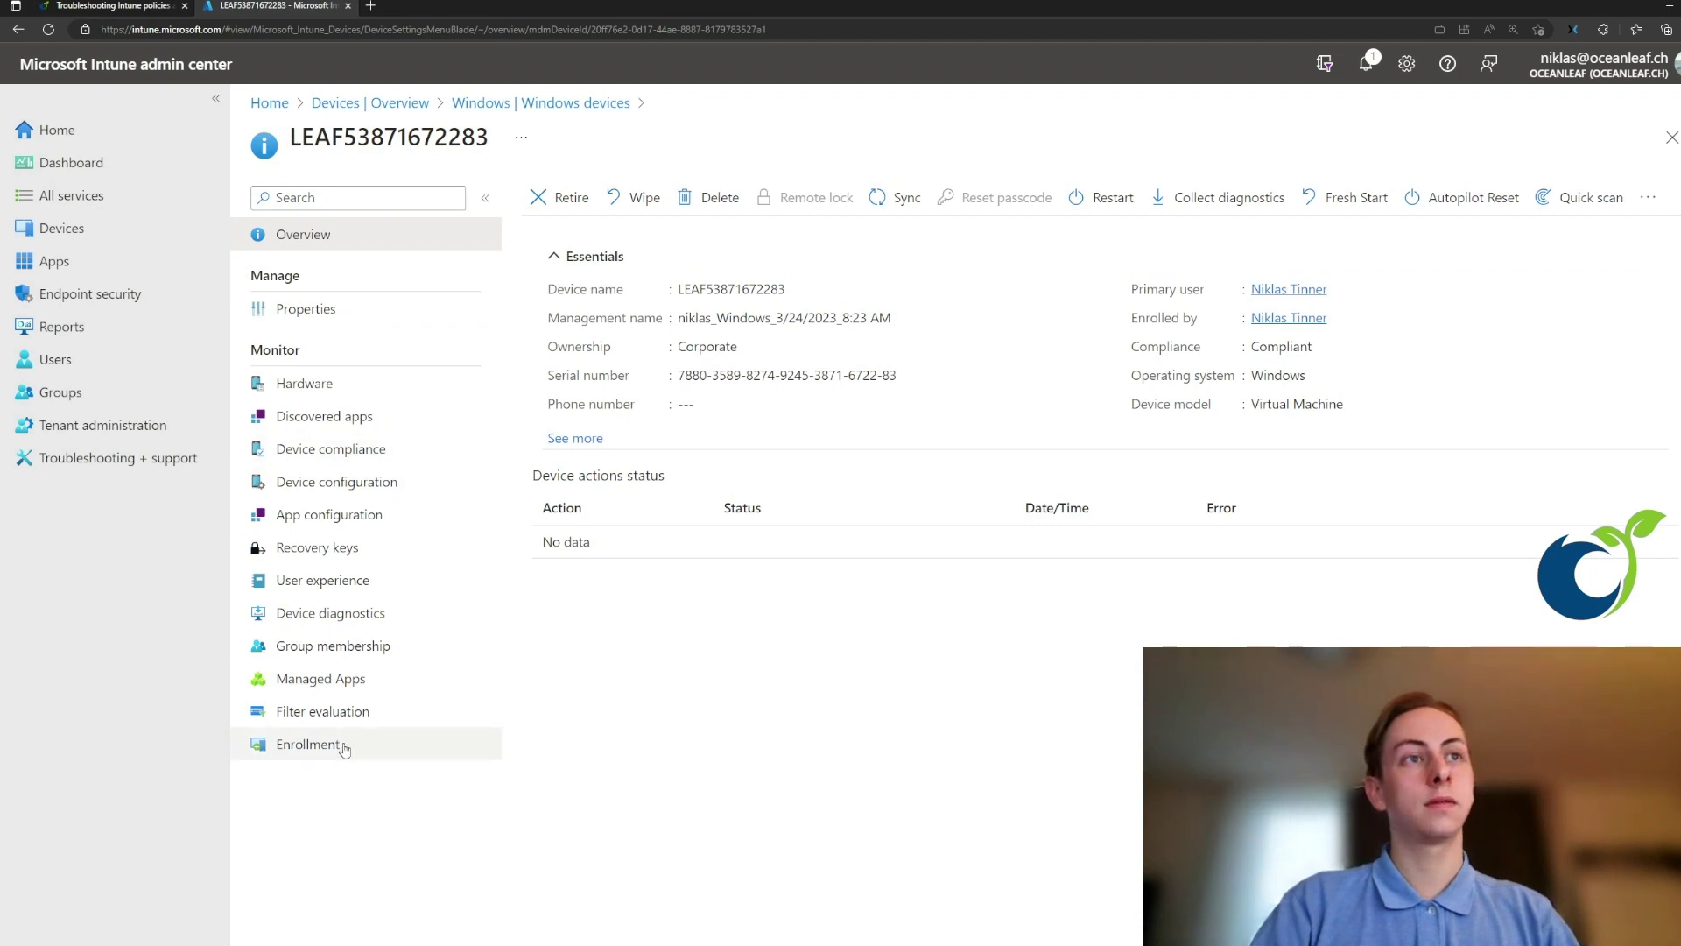
click(1195, 216)
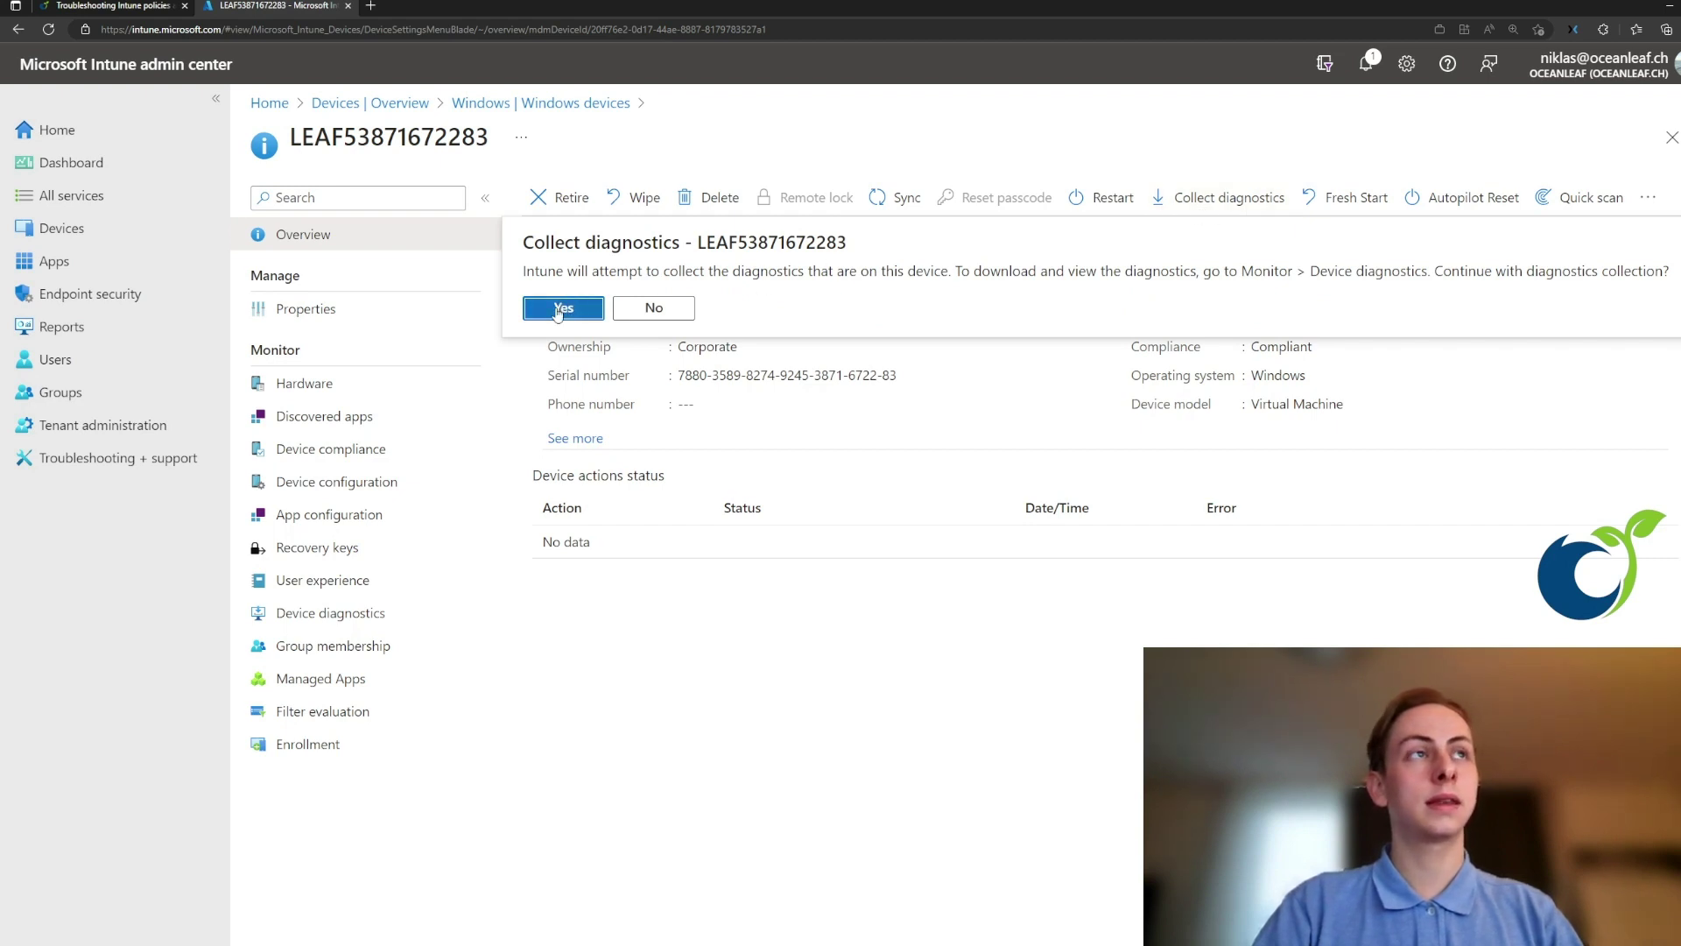
- Confirm the diagnostics collection and check its Pending diagnostics upload status on Device diagnostics
click(562, 309)
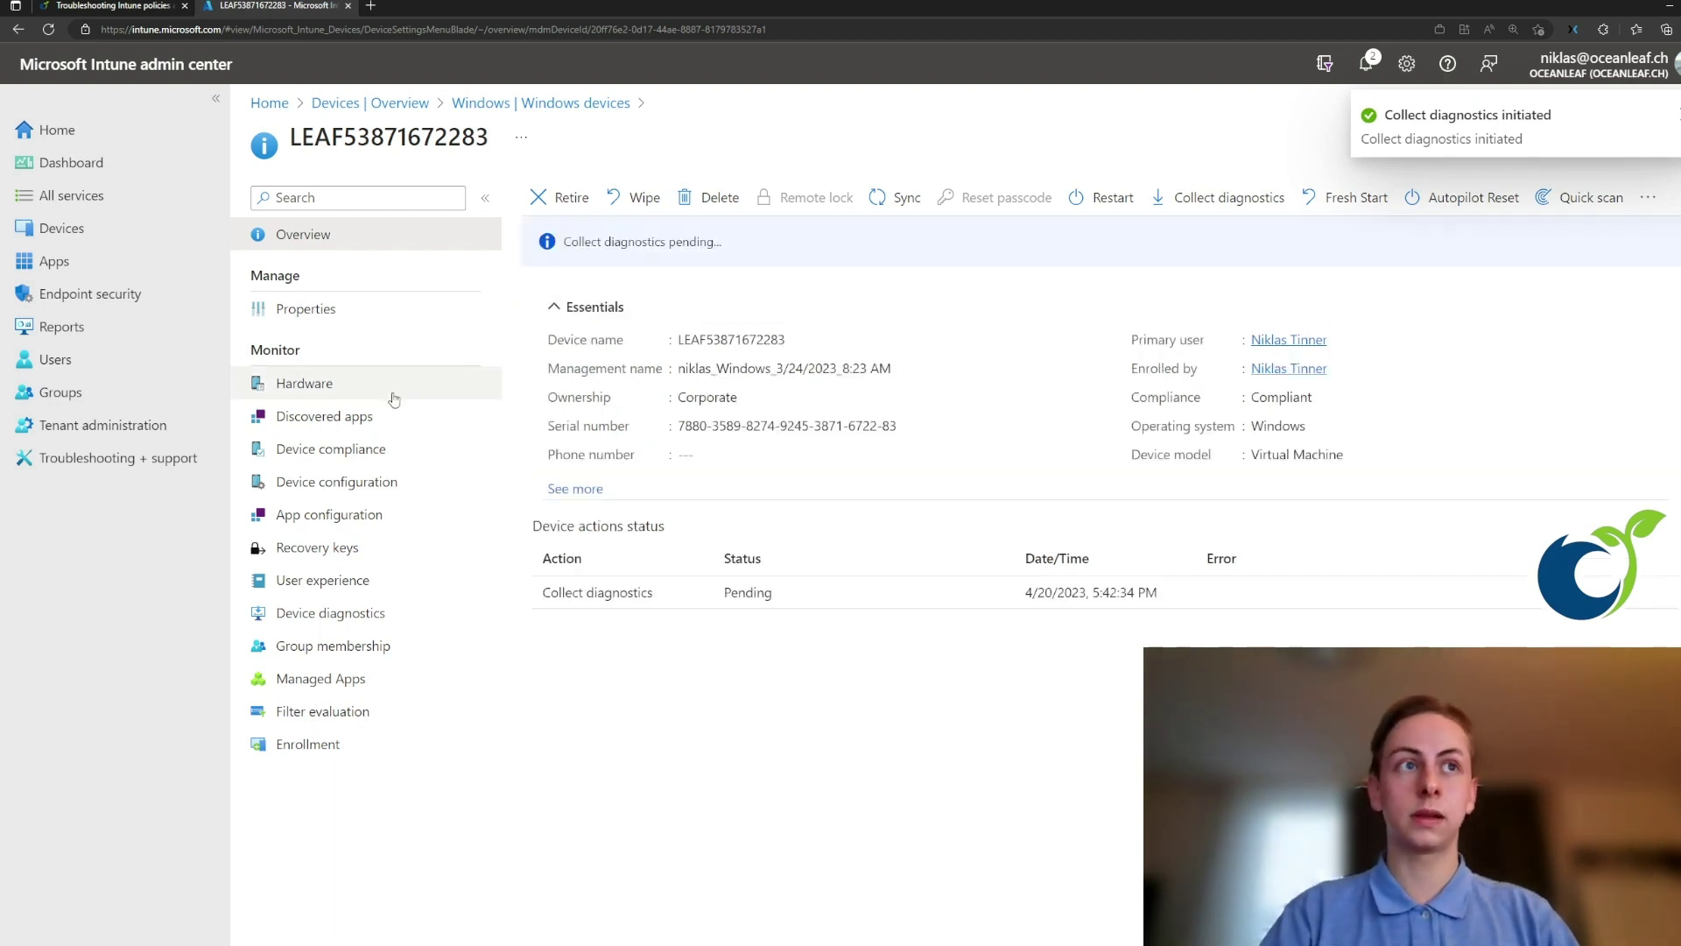
click(417, 616)
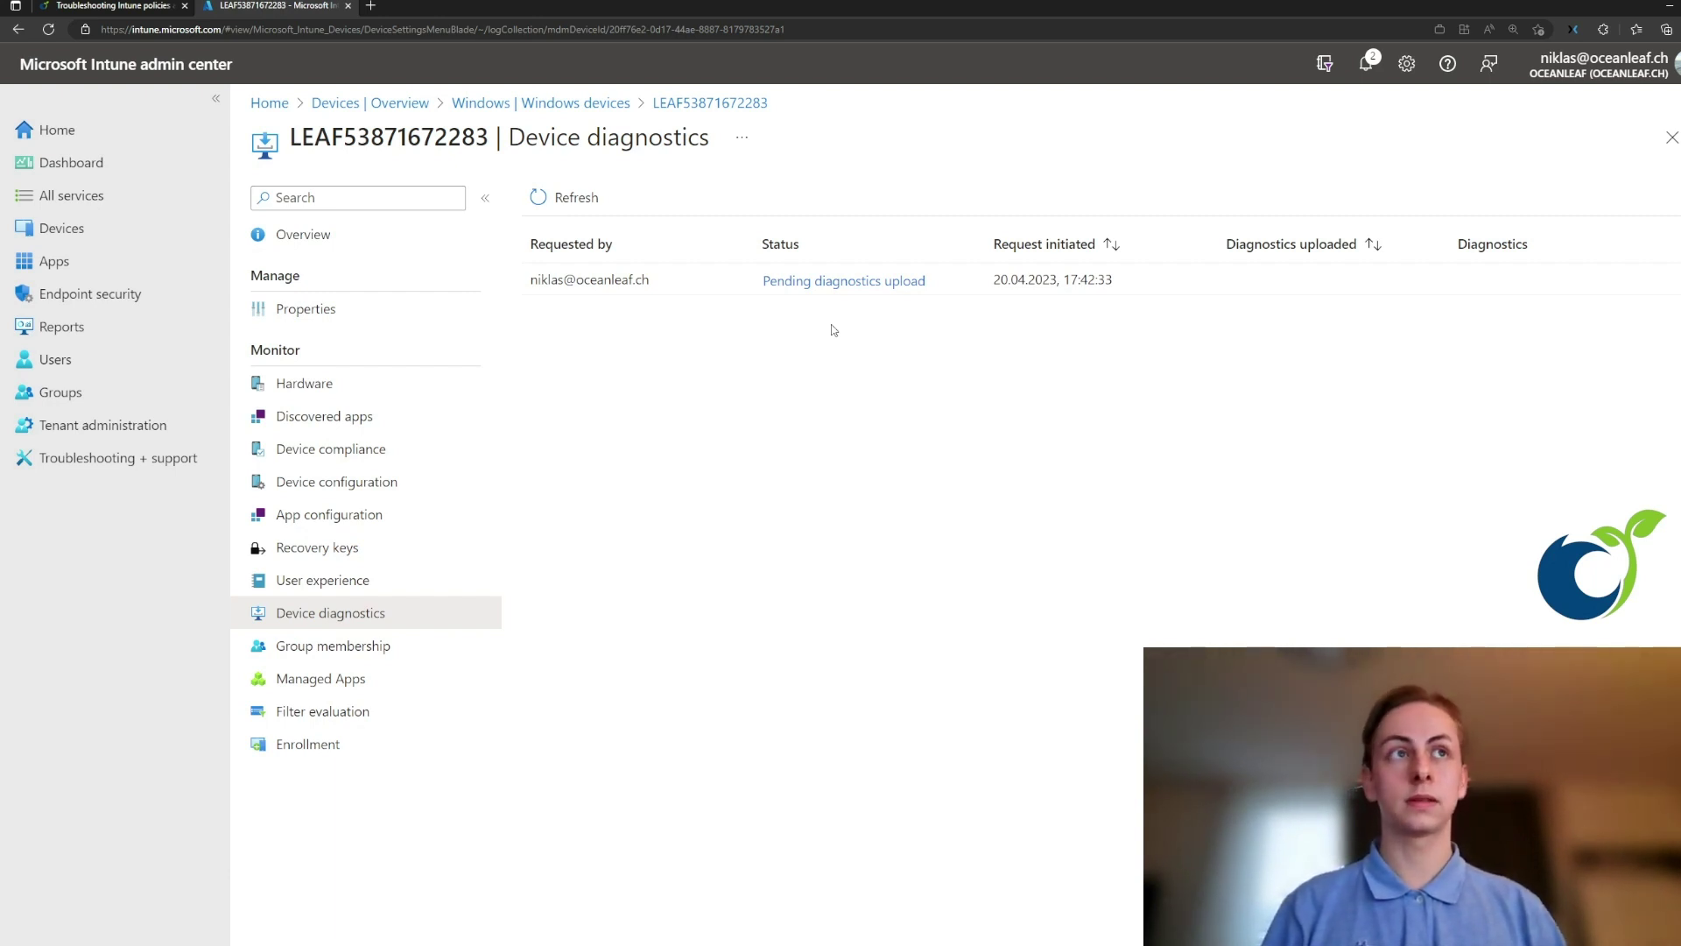
click(408, 491)
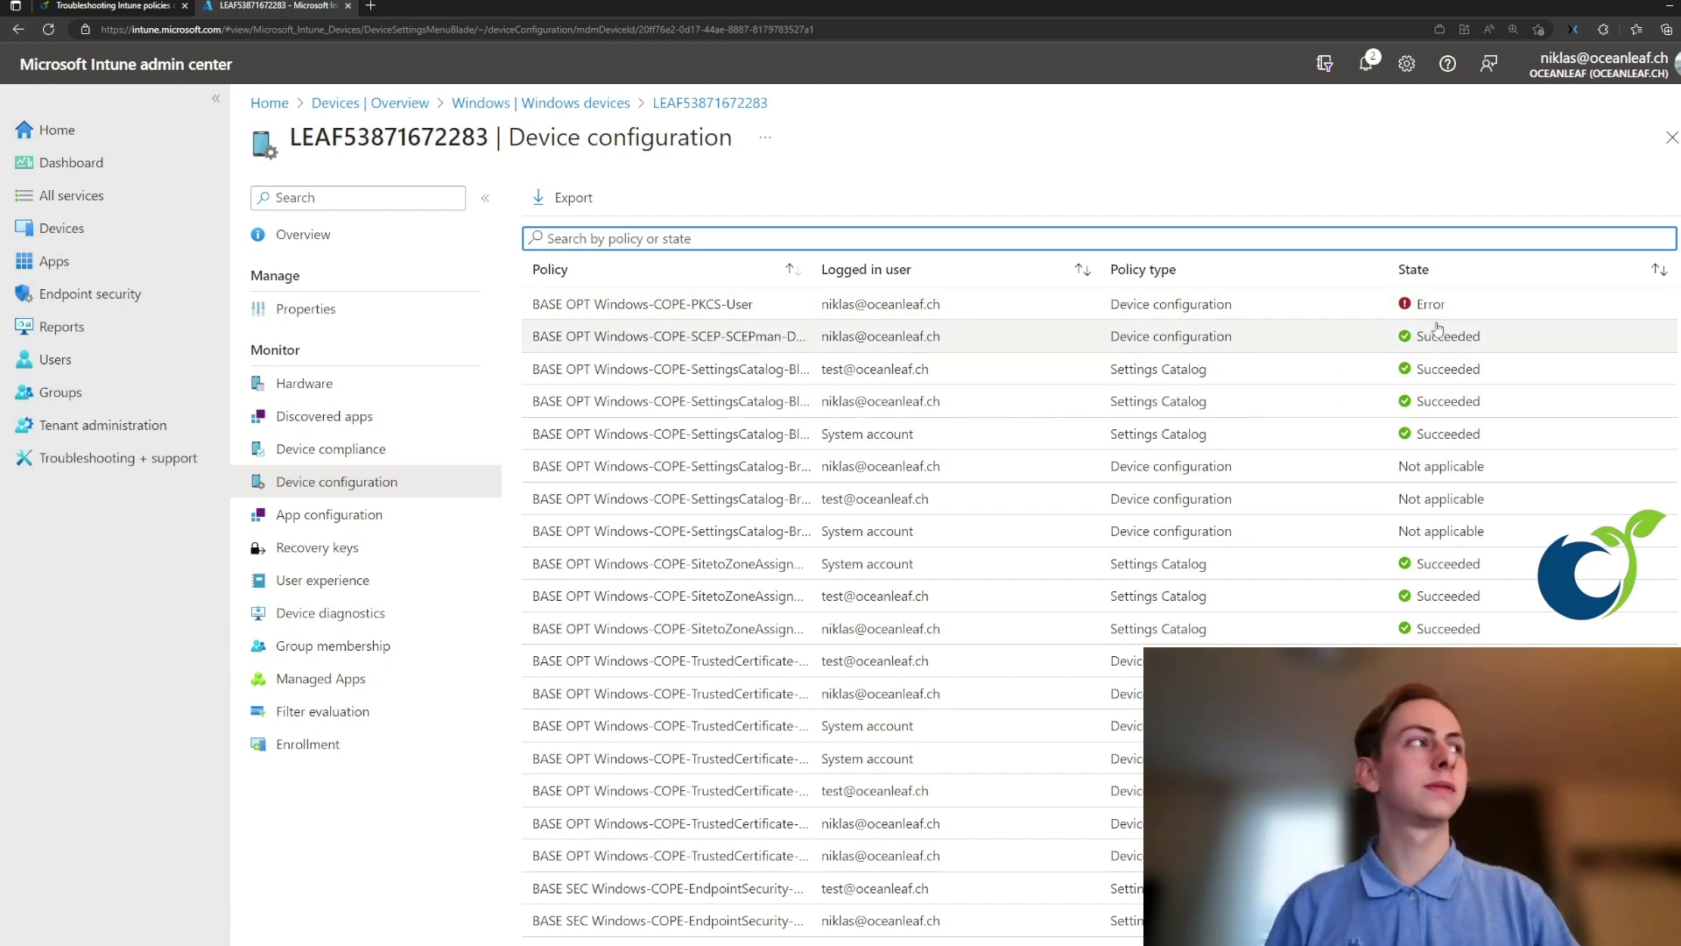
scroll(1471, 490, down, 4)
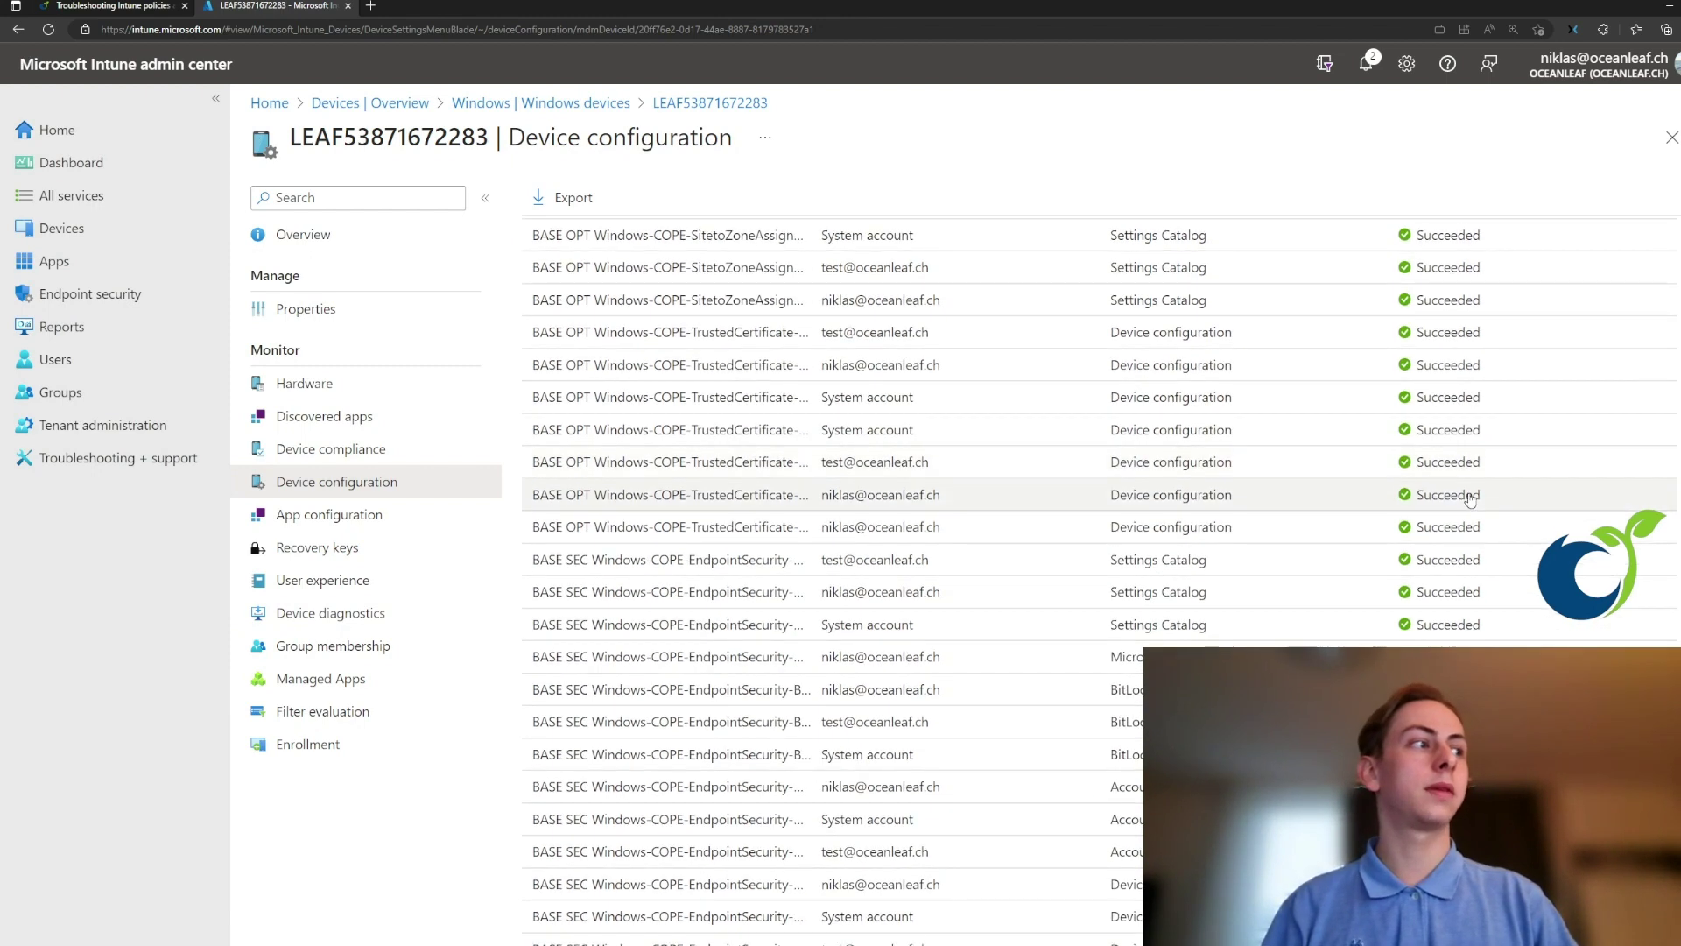
scroll(1471, 495, down, 9)
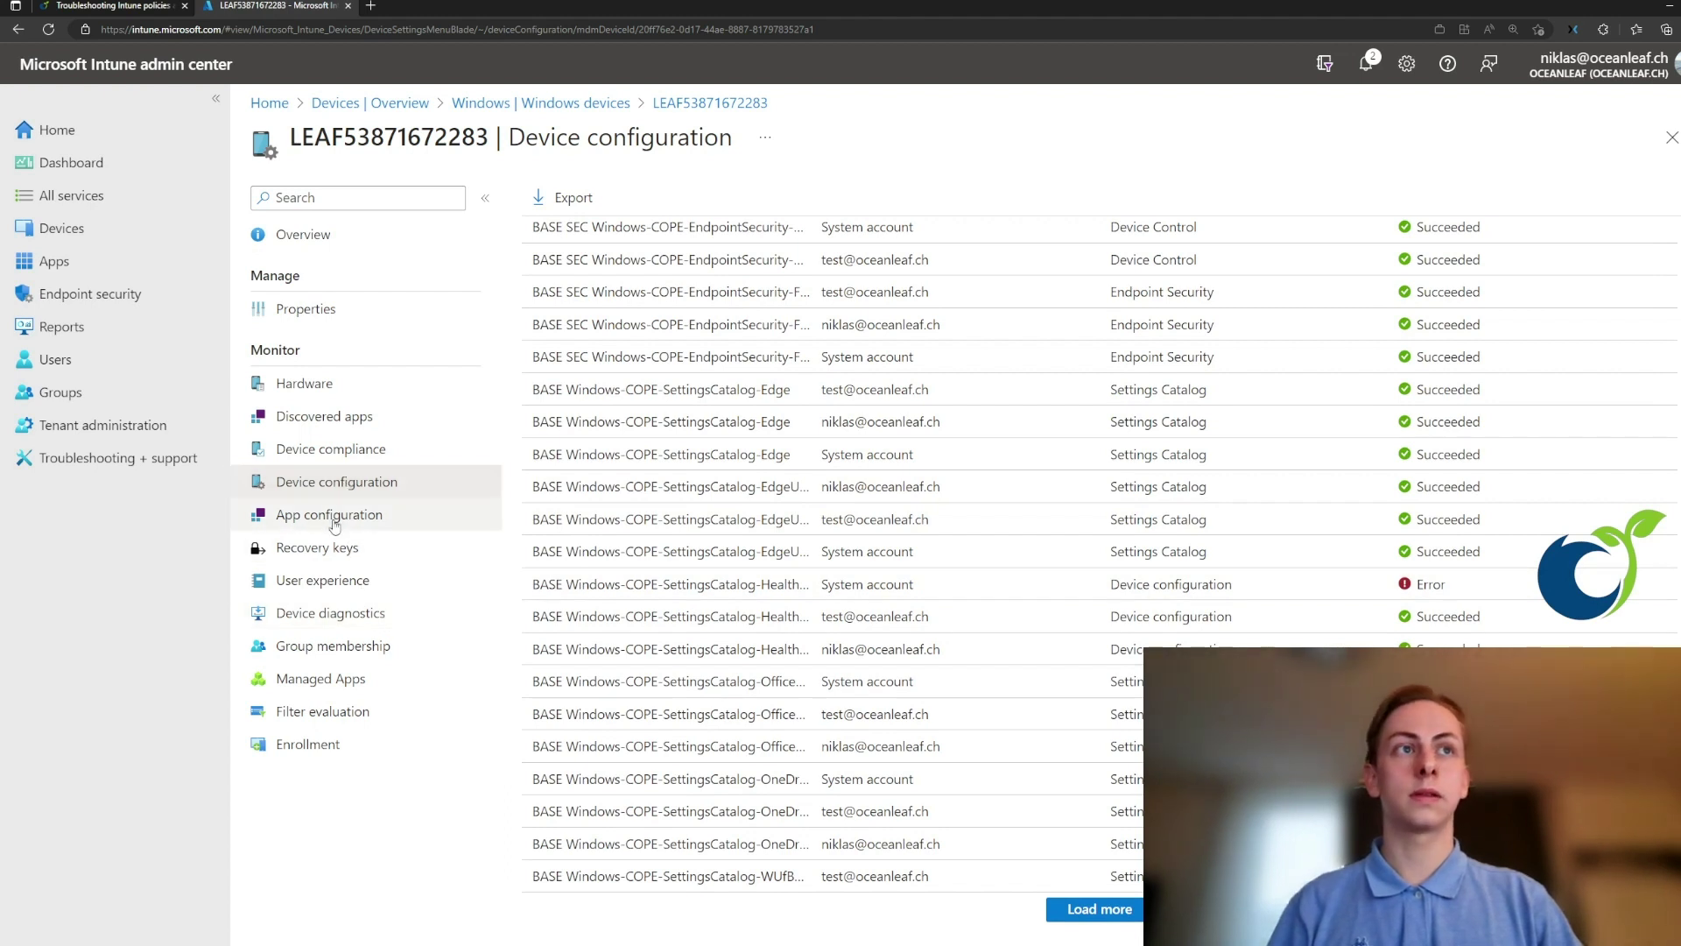
- View the device's Discovered apps and then its Managed Apps
click(352, 424)
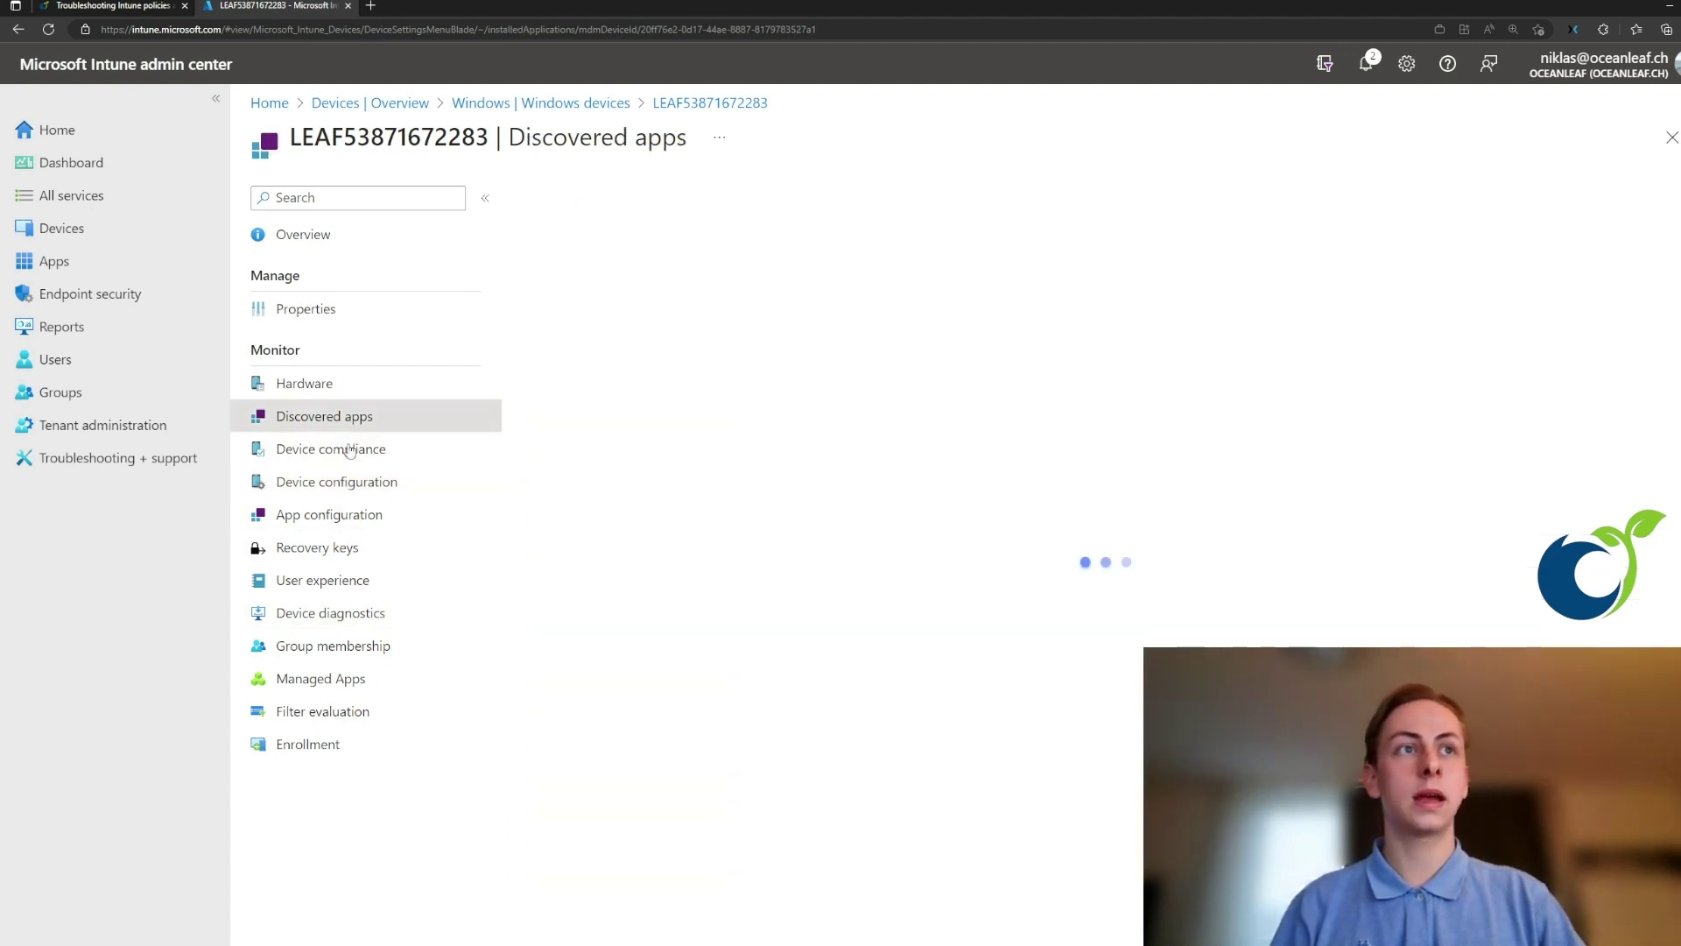
click(354, 680)
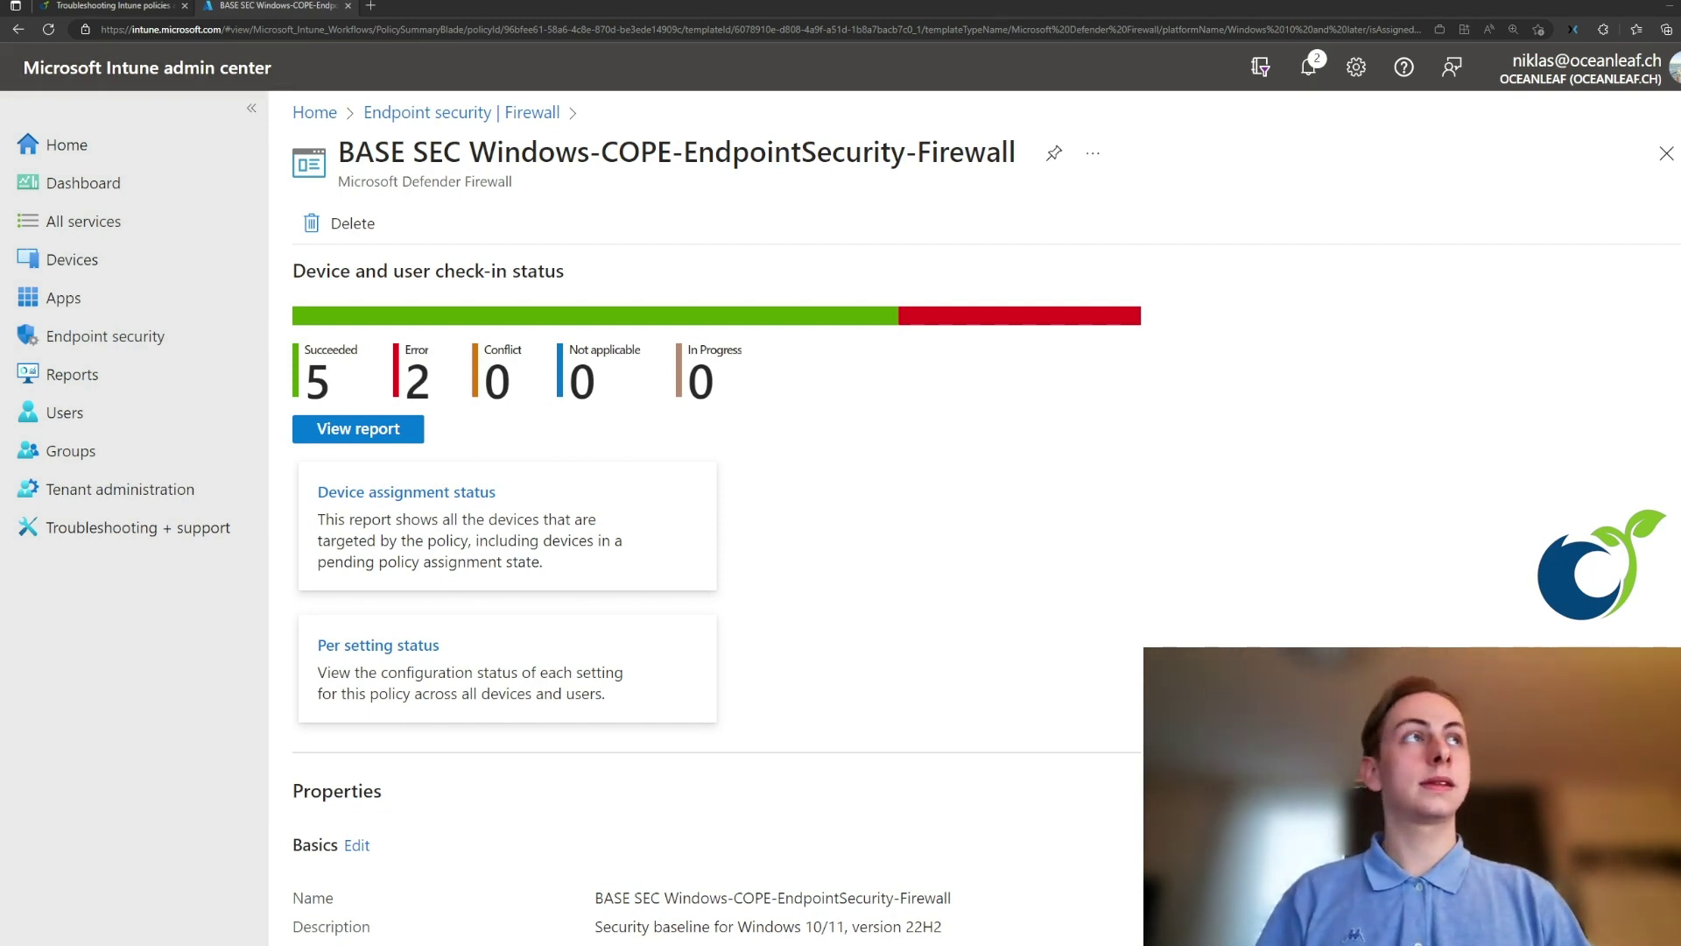
drag(1016, 154, 683, 156)
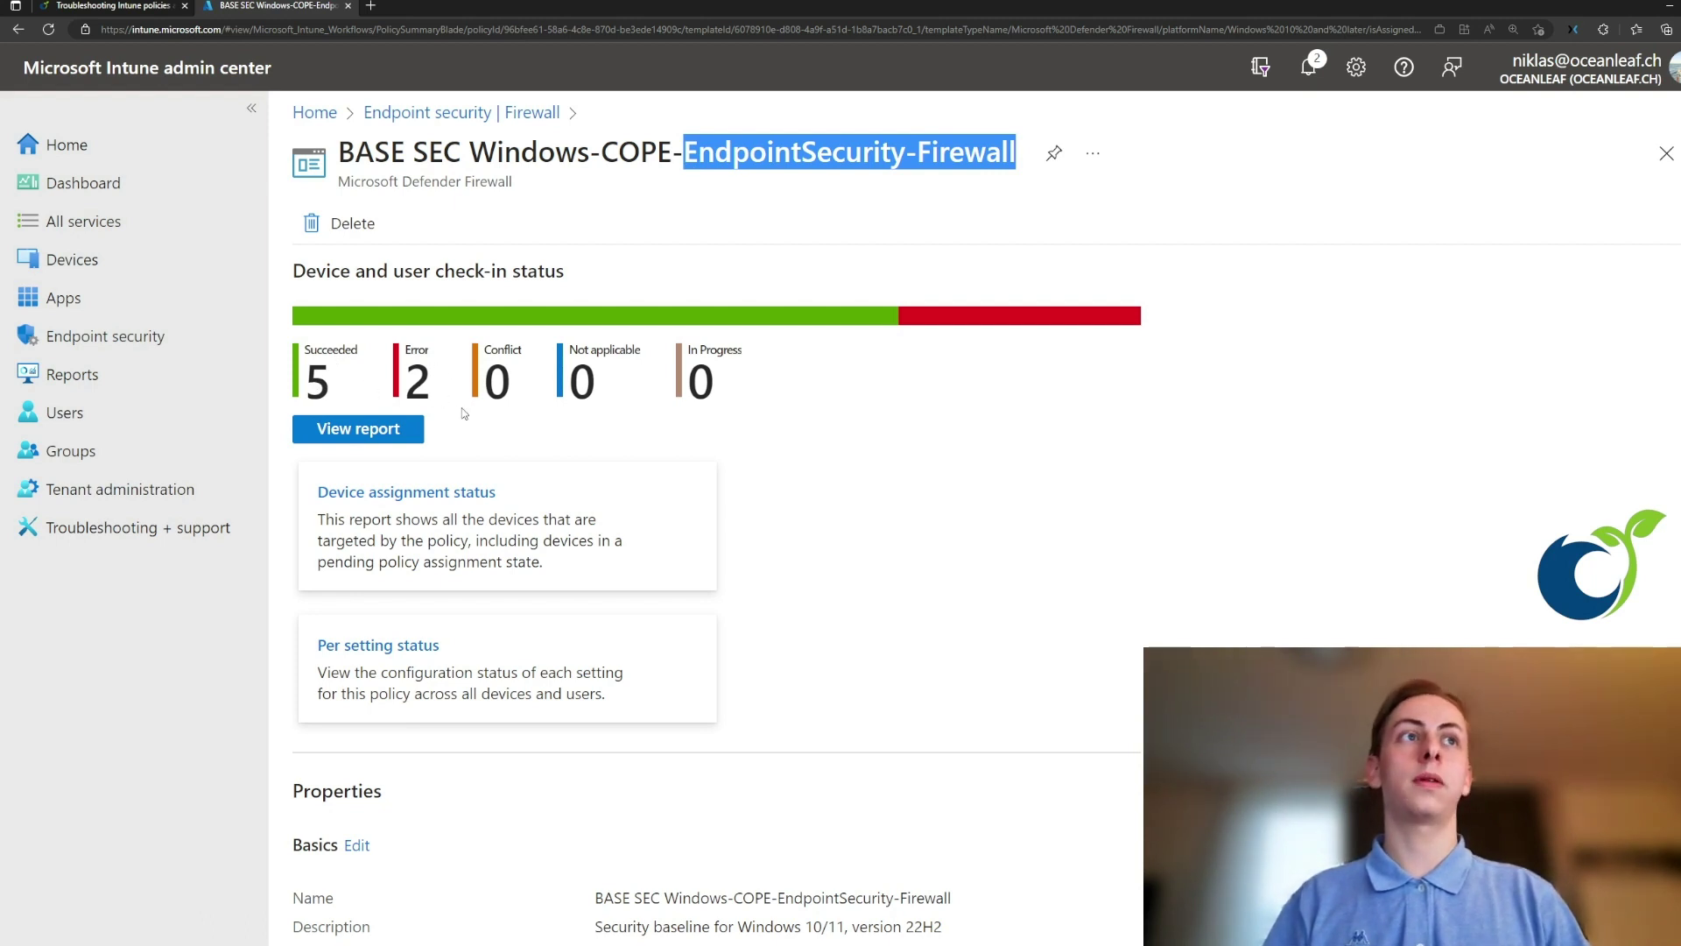
click(406, 432)
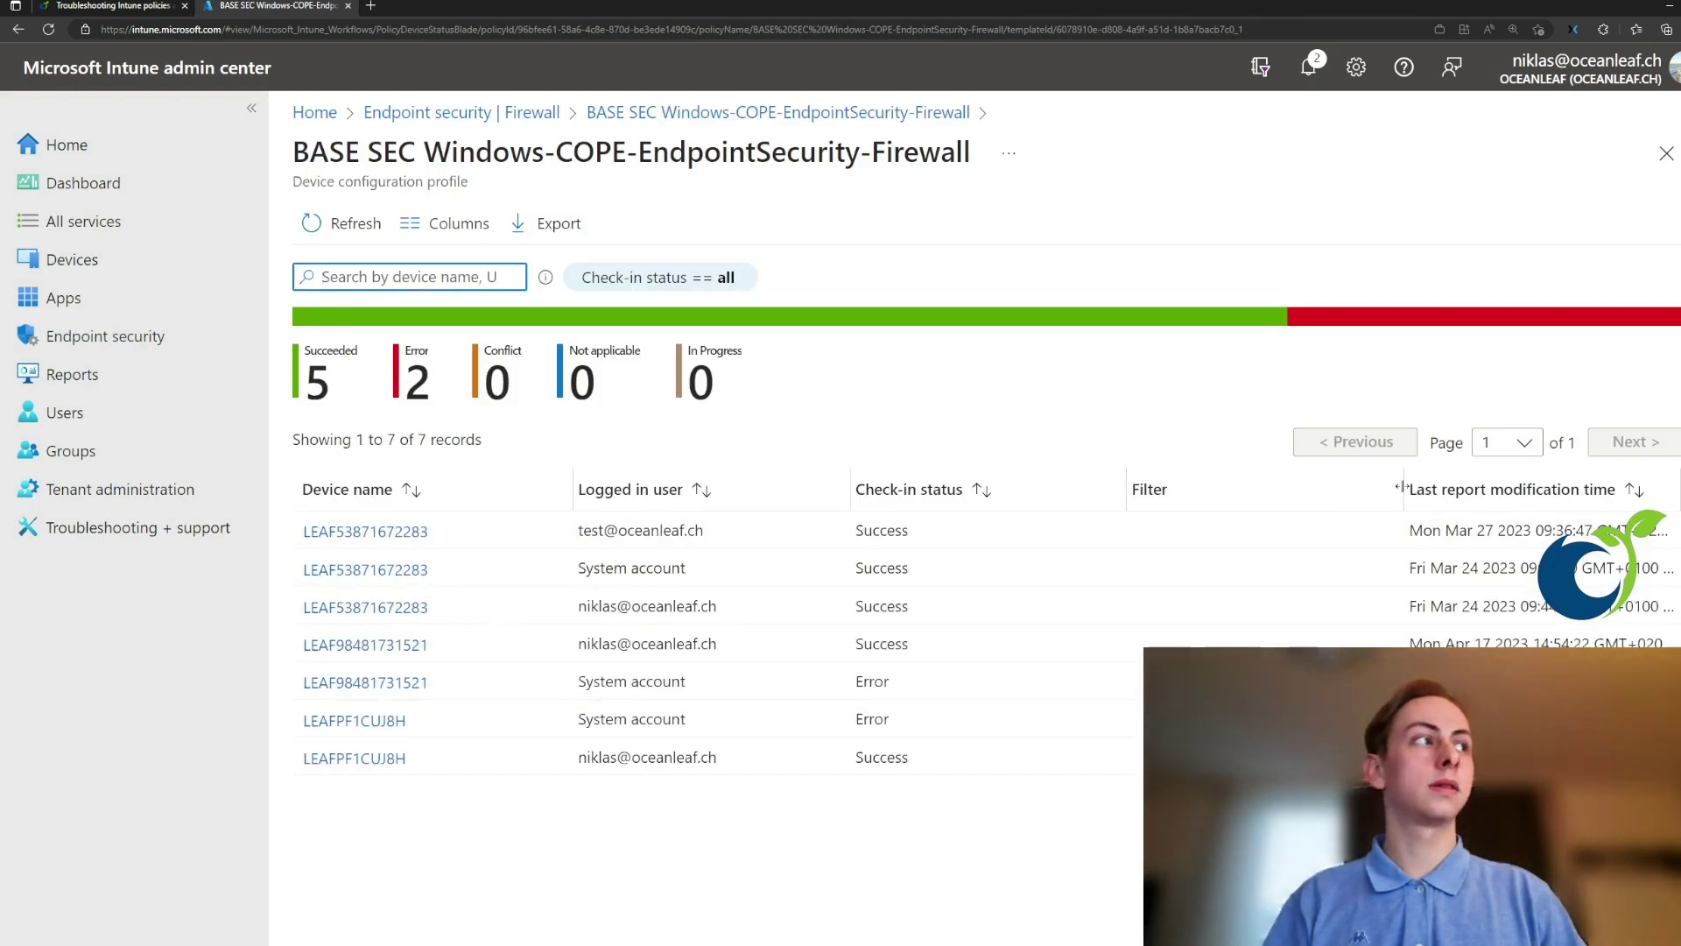
drag(1398, 488, 1271, 492)
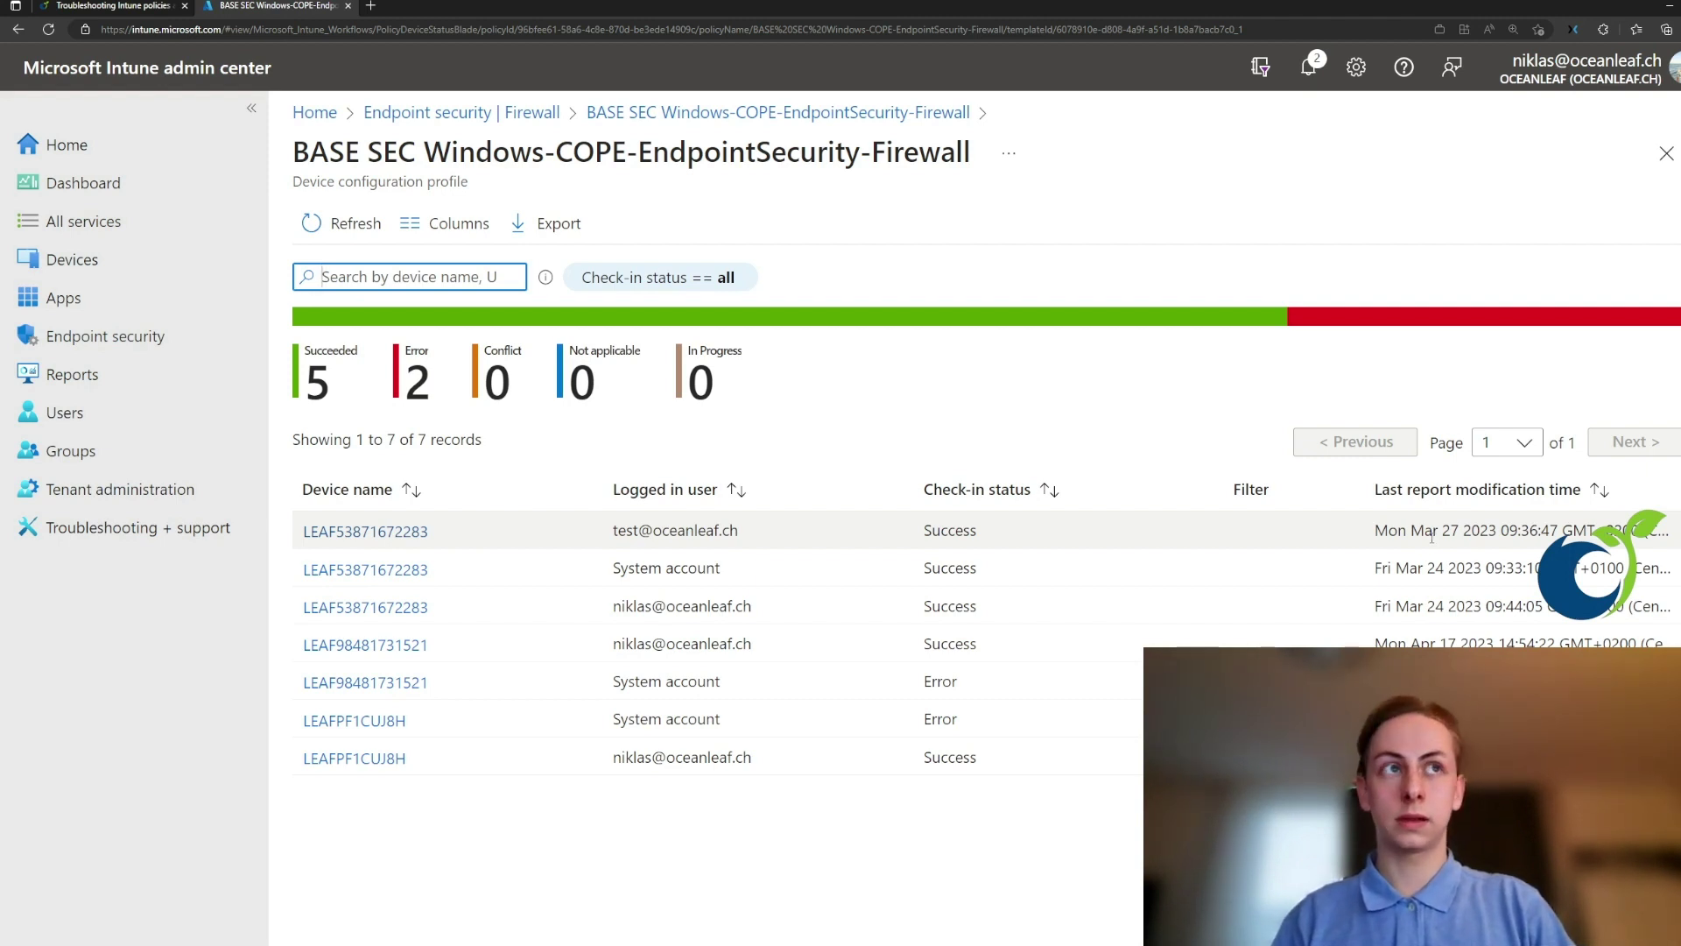
- Return to the firewall policy summary and open its Per setting status report
click(854, 112)
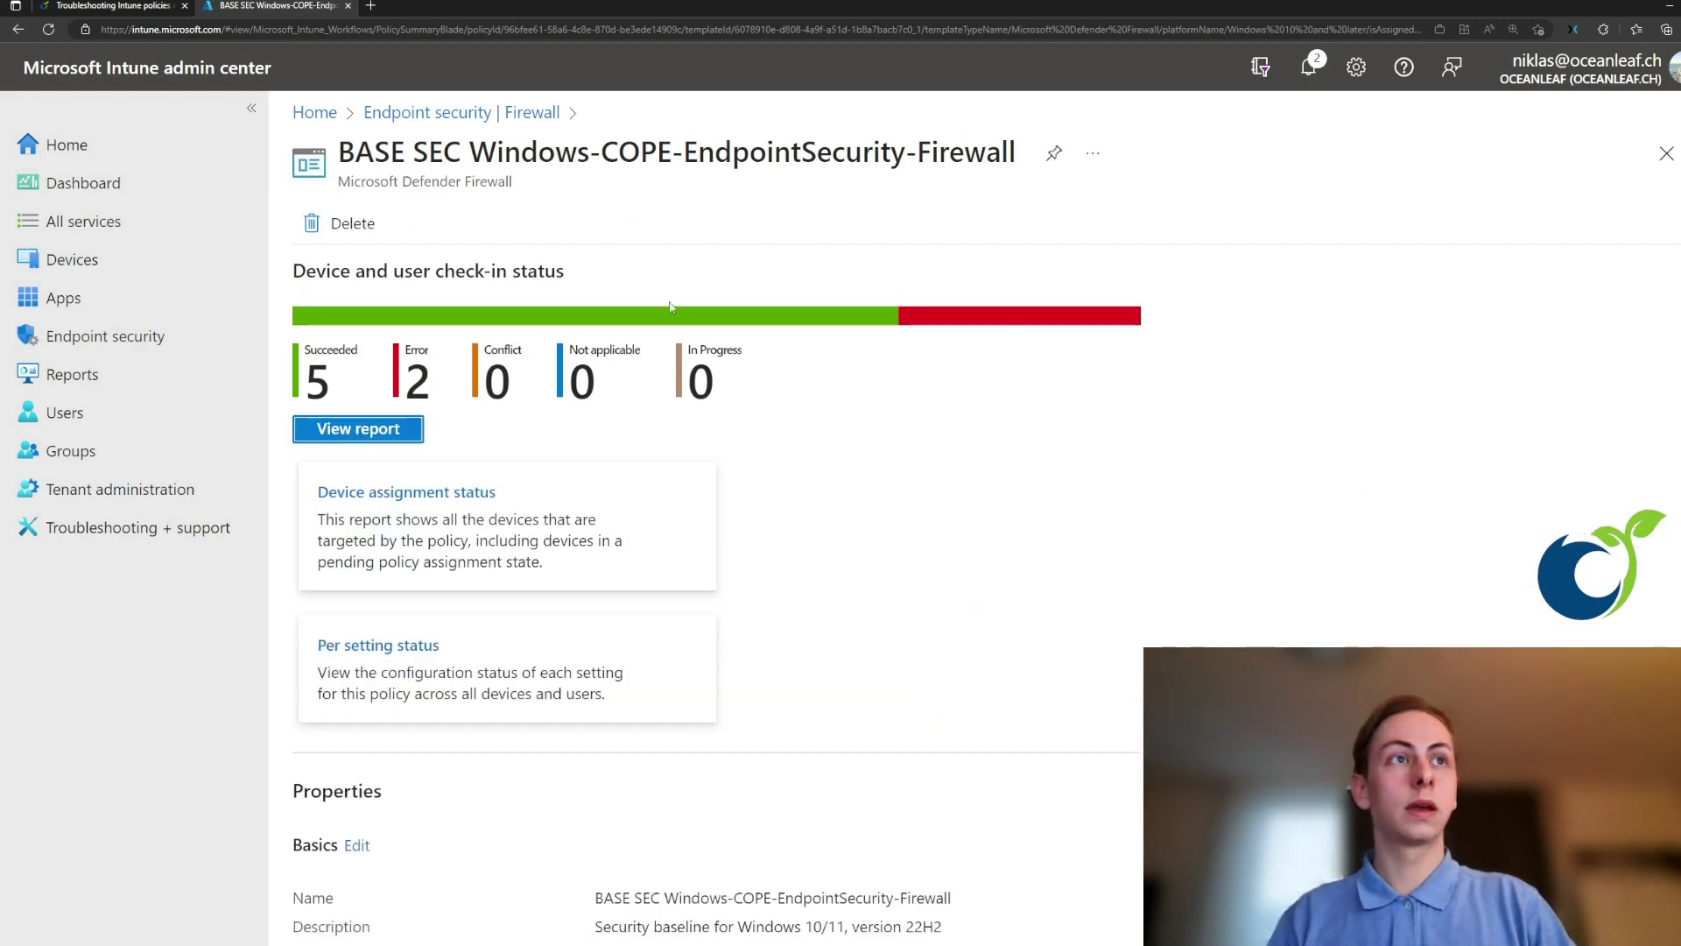
scroll(512, 506, down, 1)
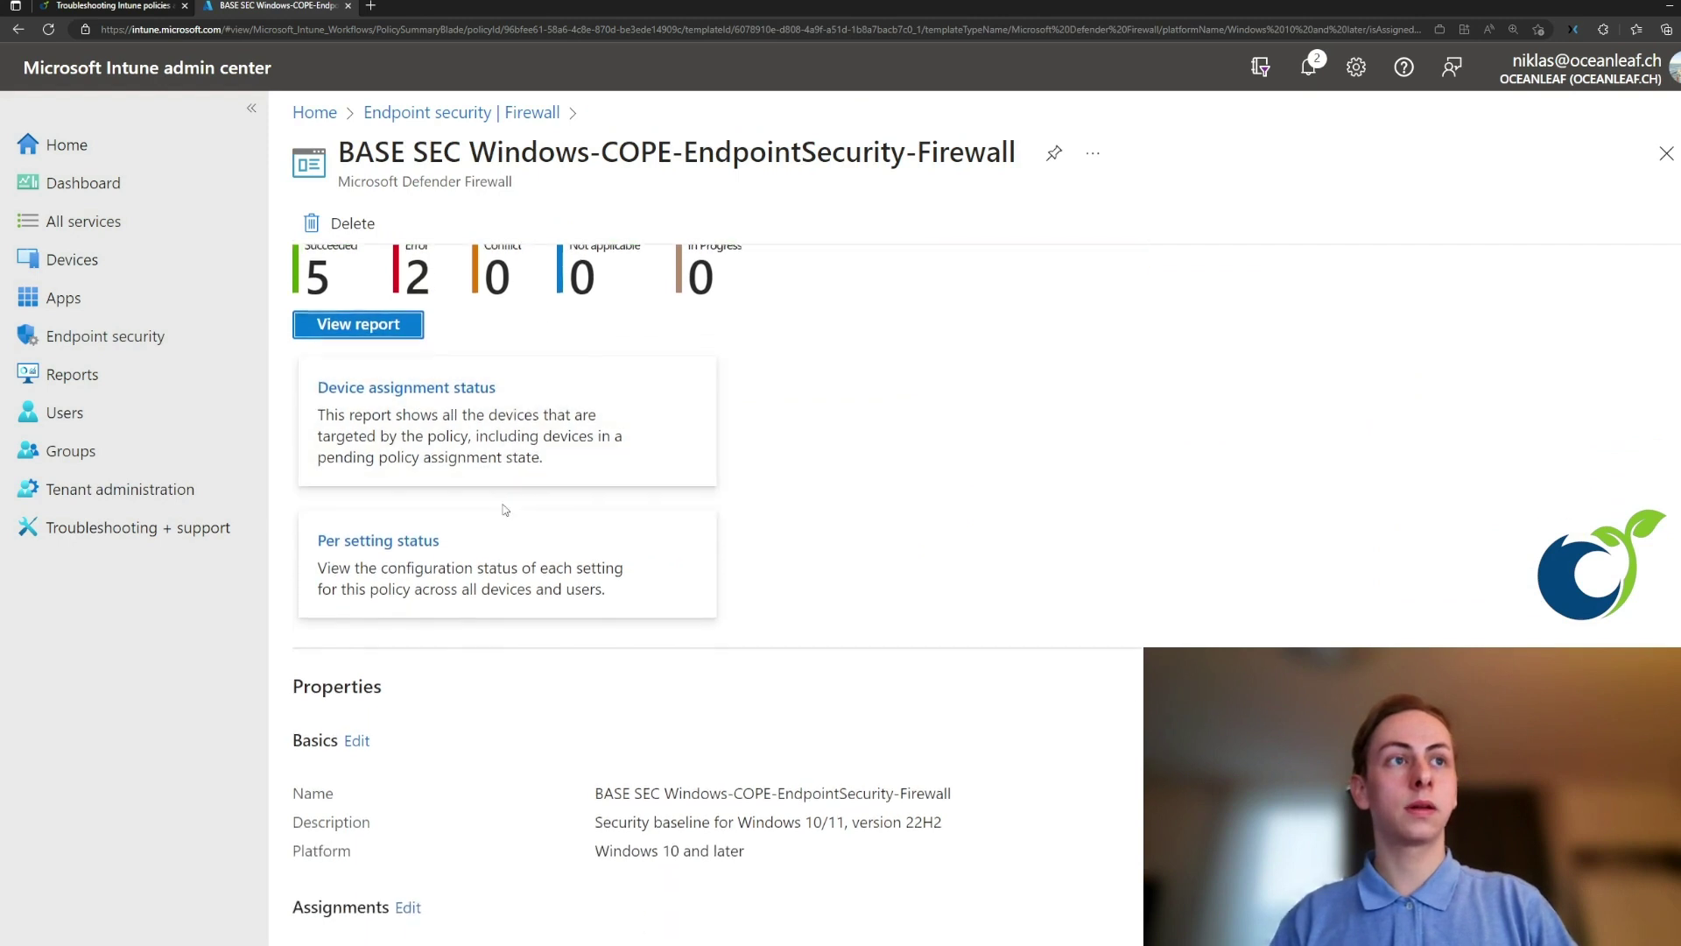
click(453, 546)
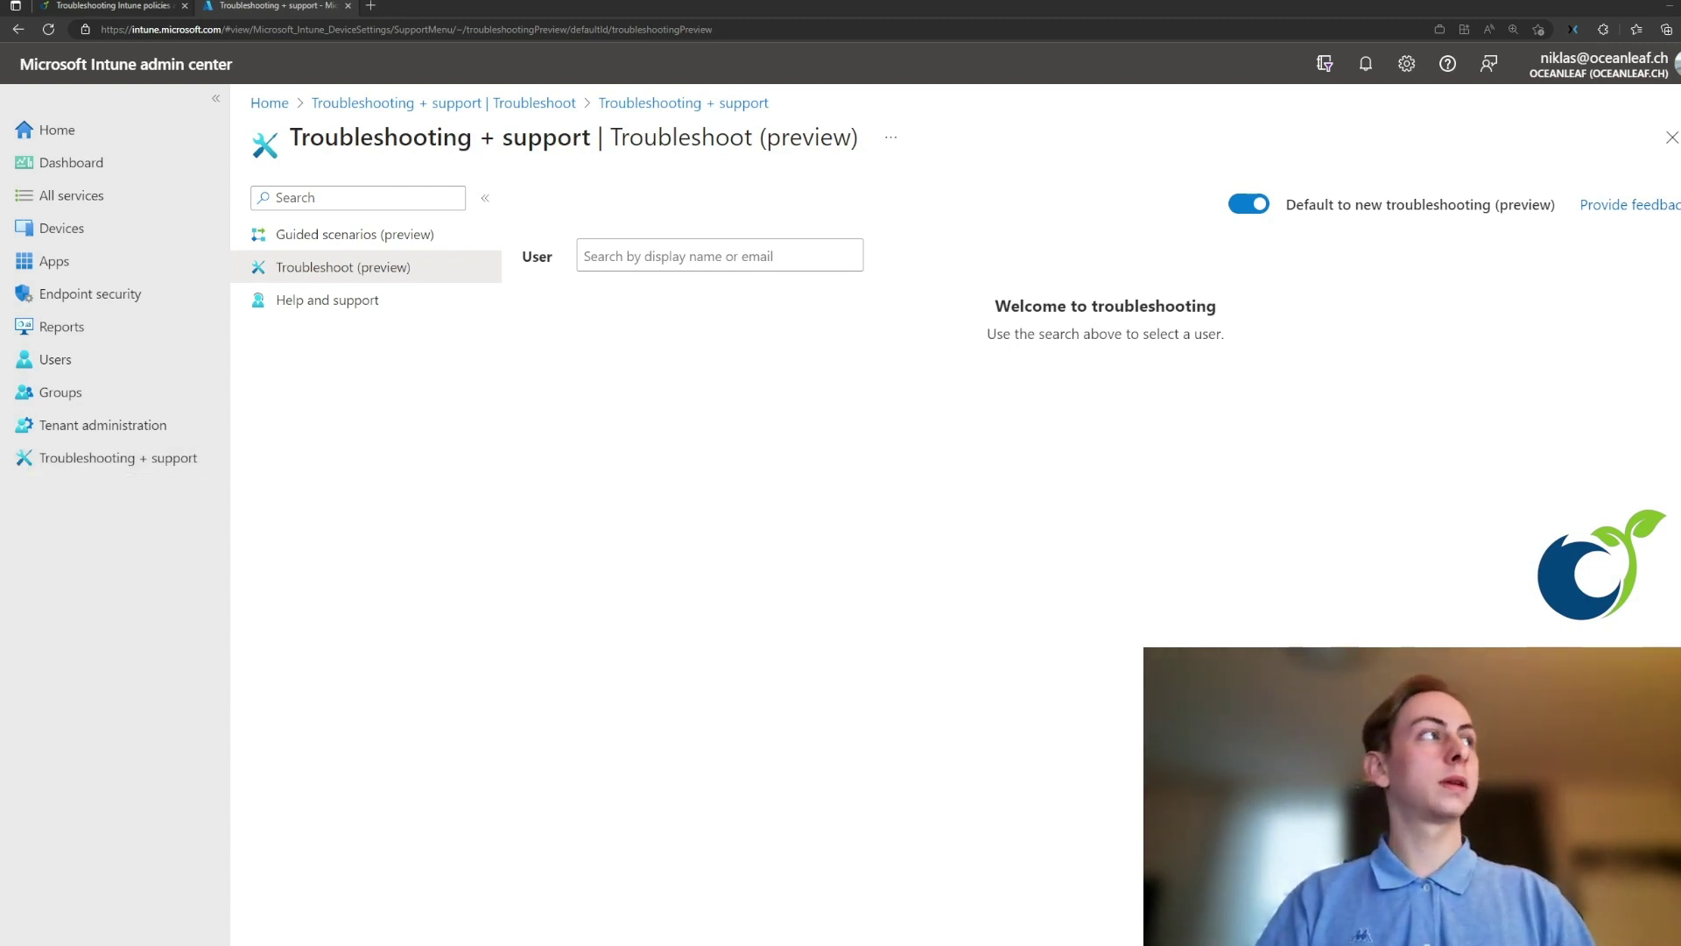
- Search for the user by full name and select them to load their troubleshooting summary
click(627, 256)
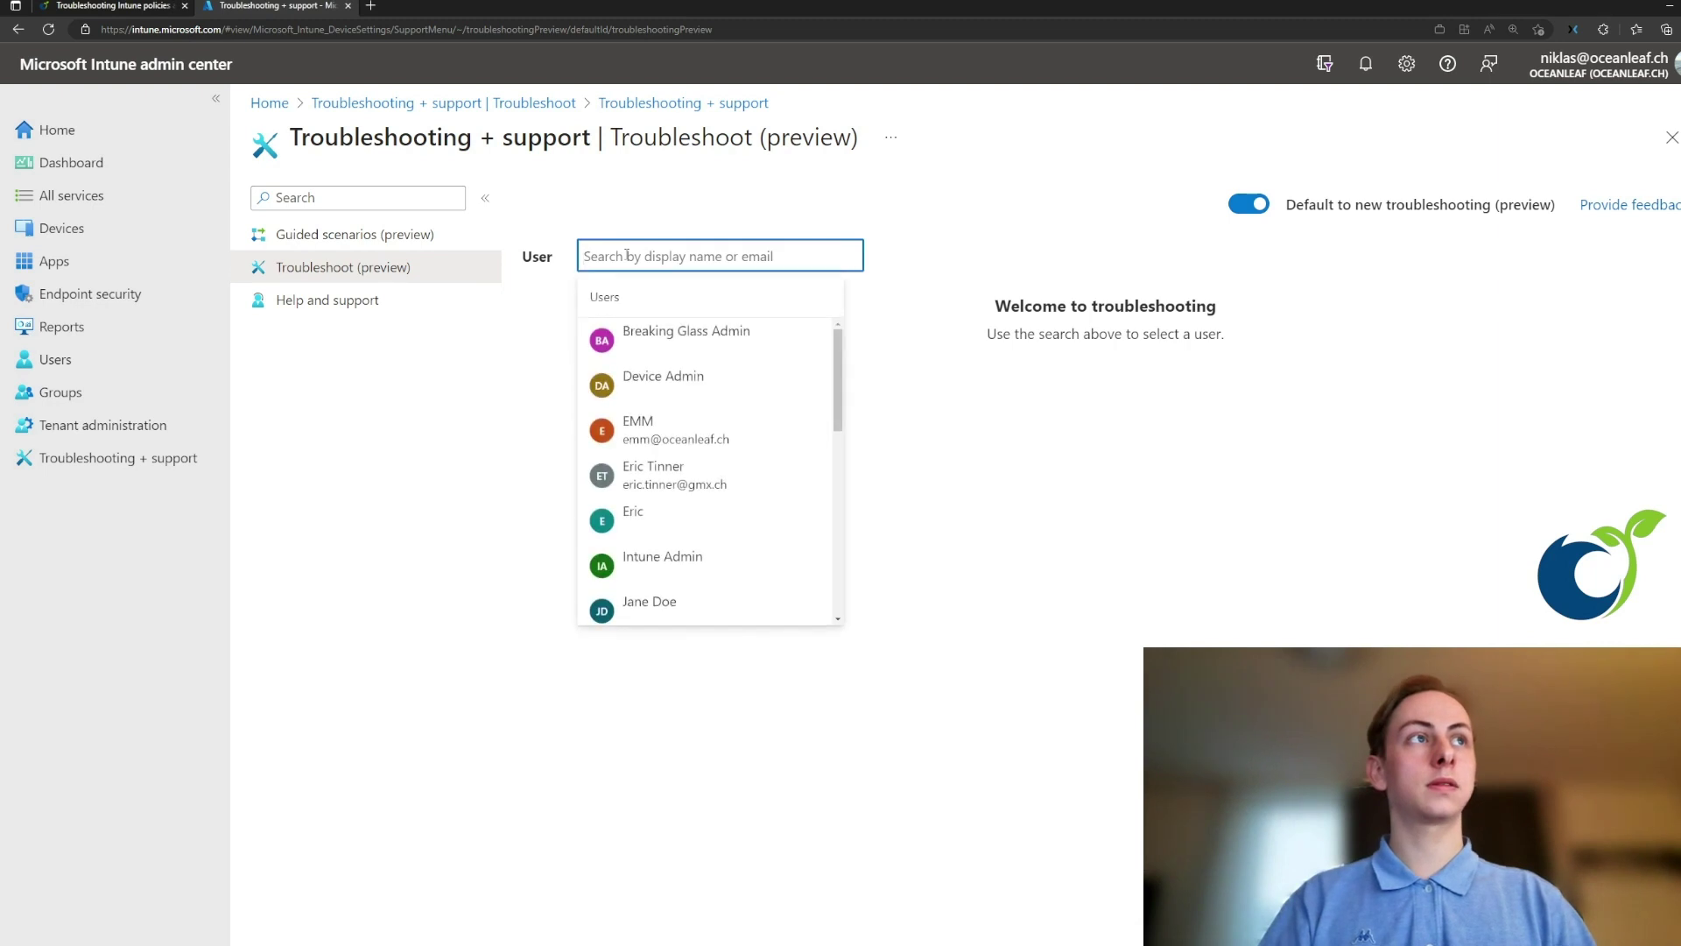
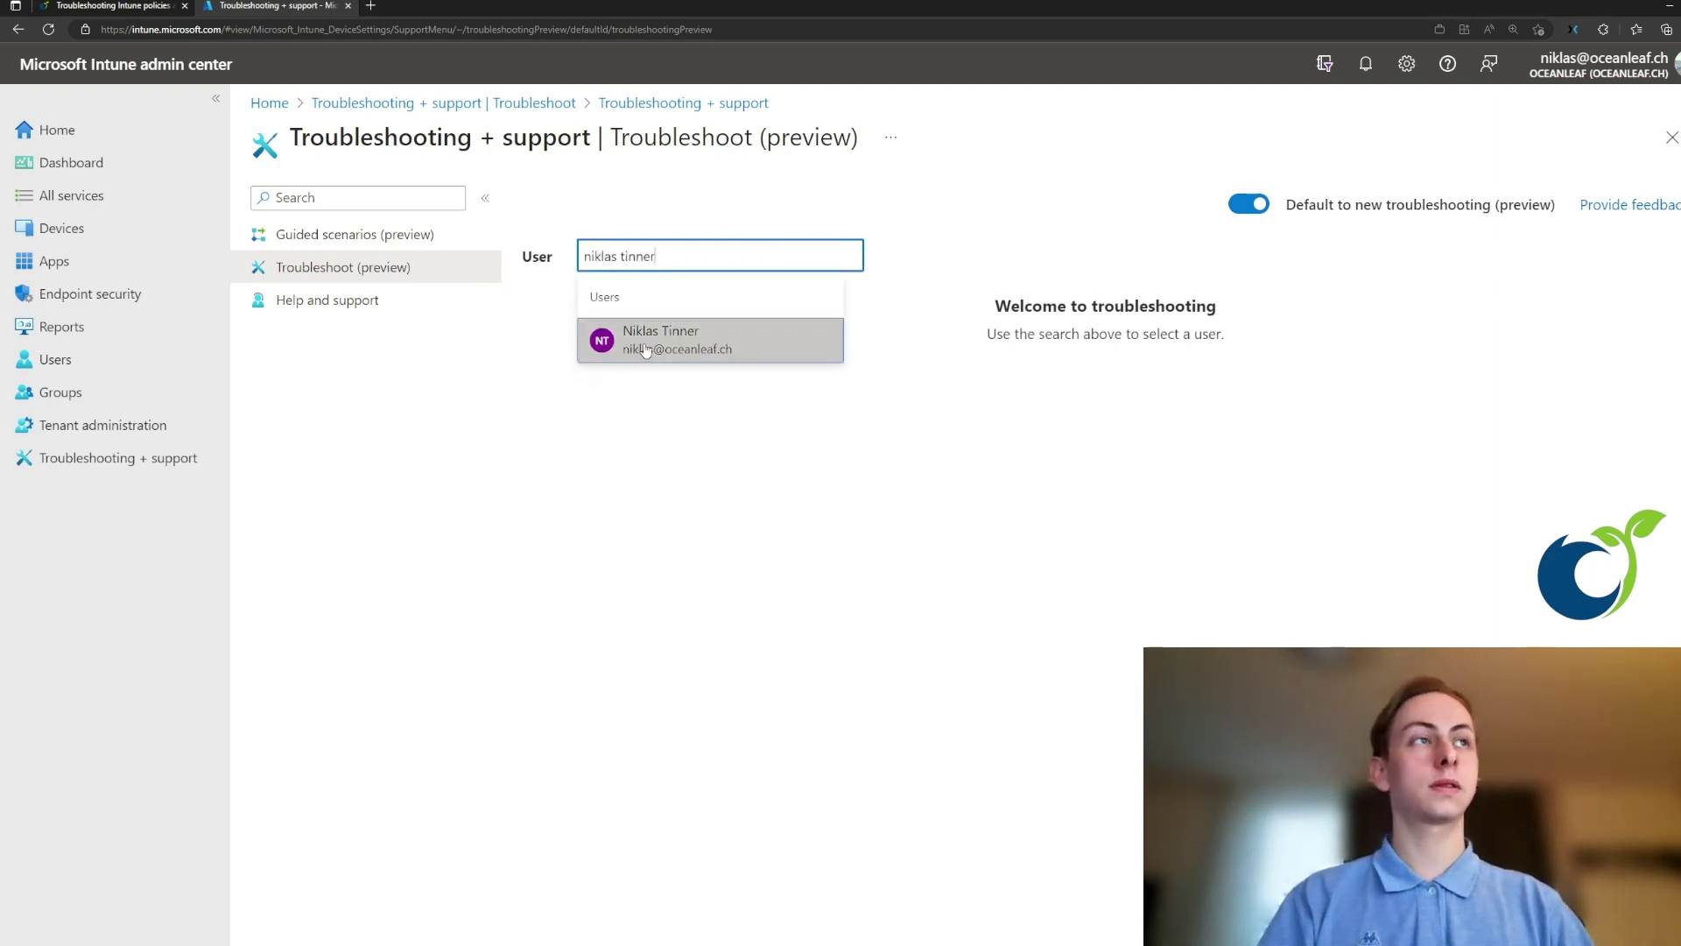
click(624, 346)
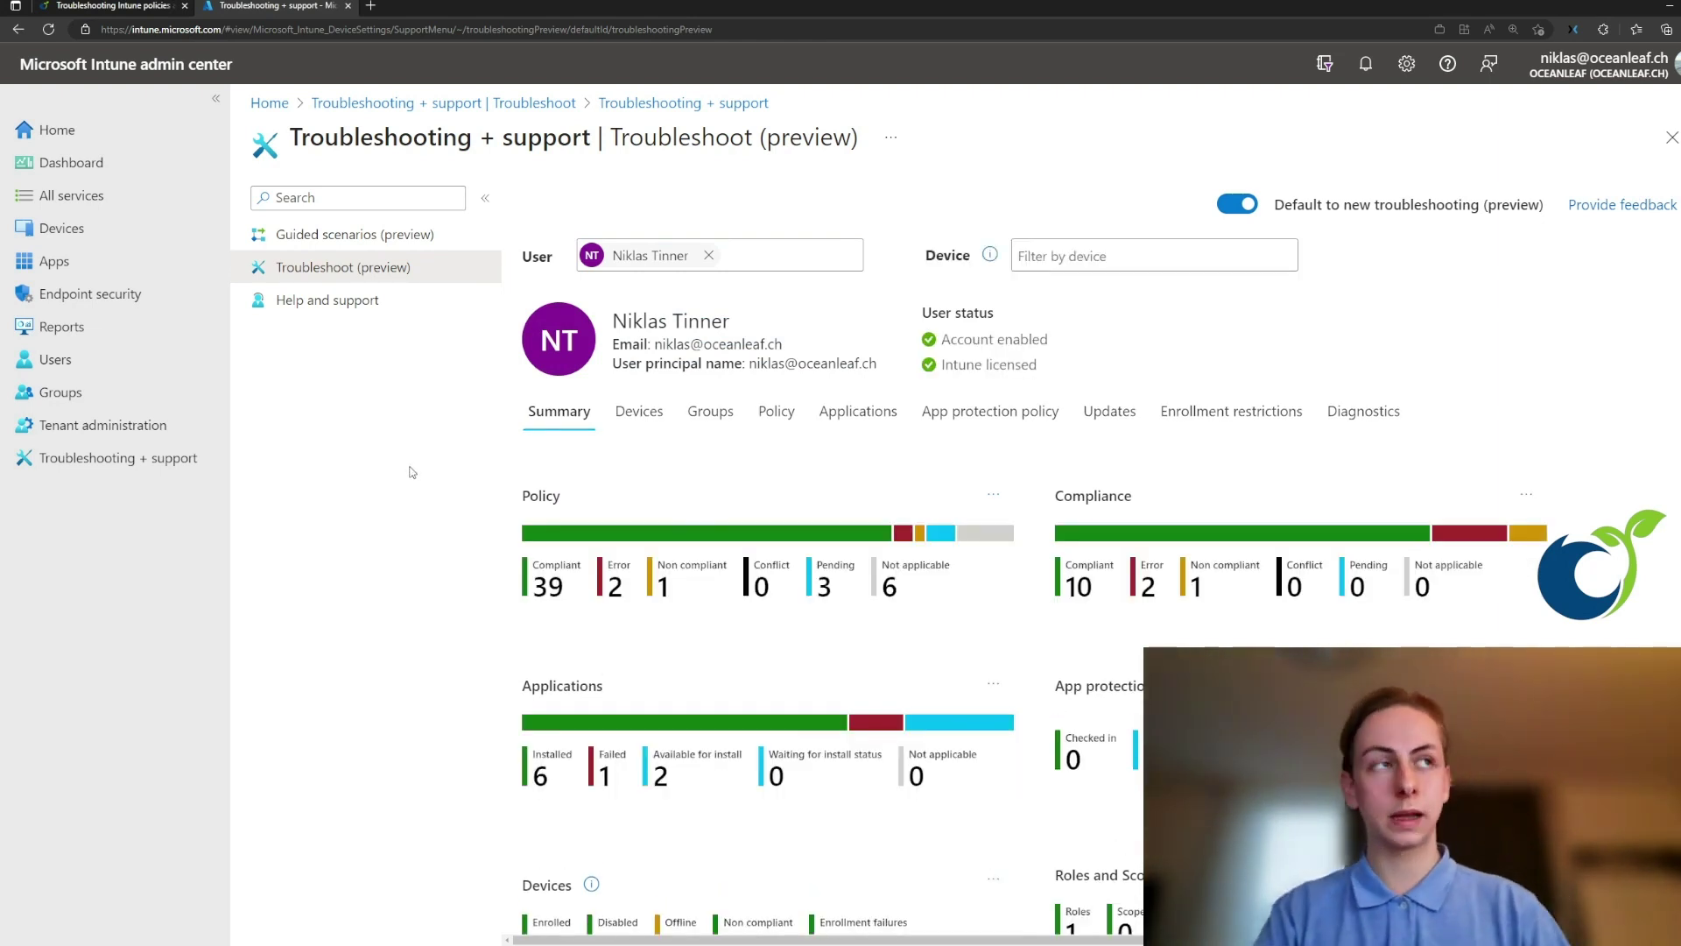
drag(1060, 341, 955, 343)
click(955, 348)
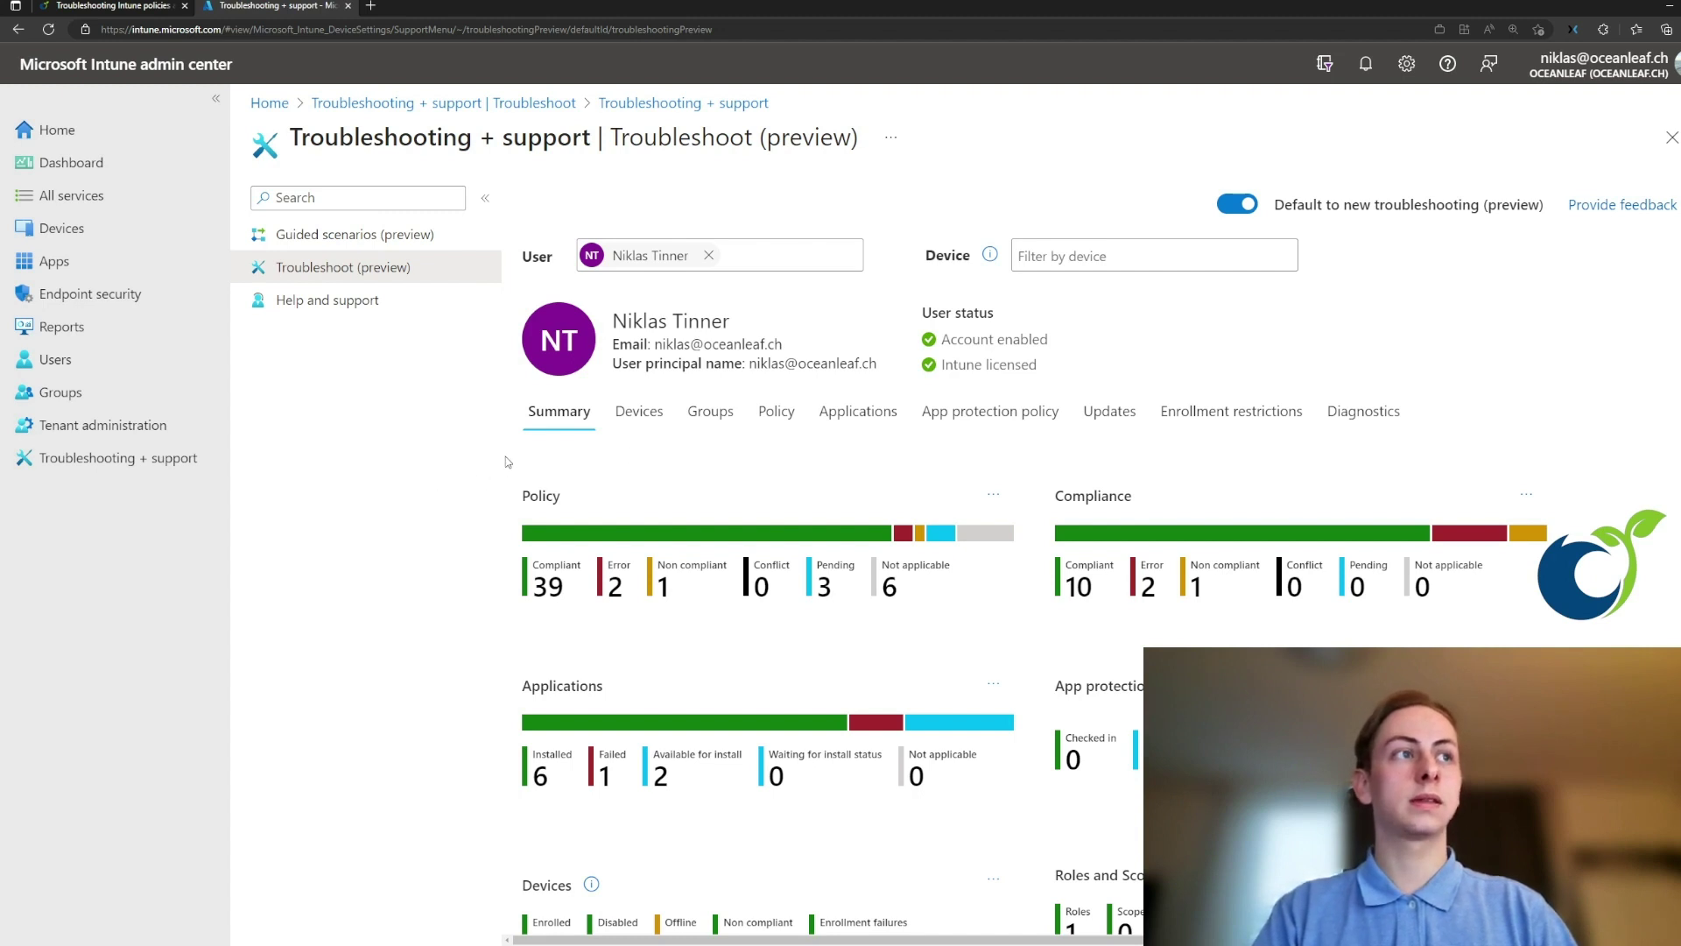
scroll(506, 457, down, 1)
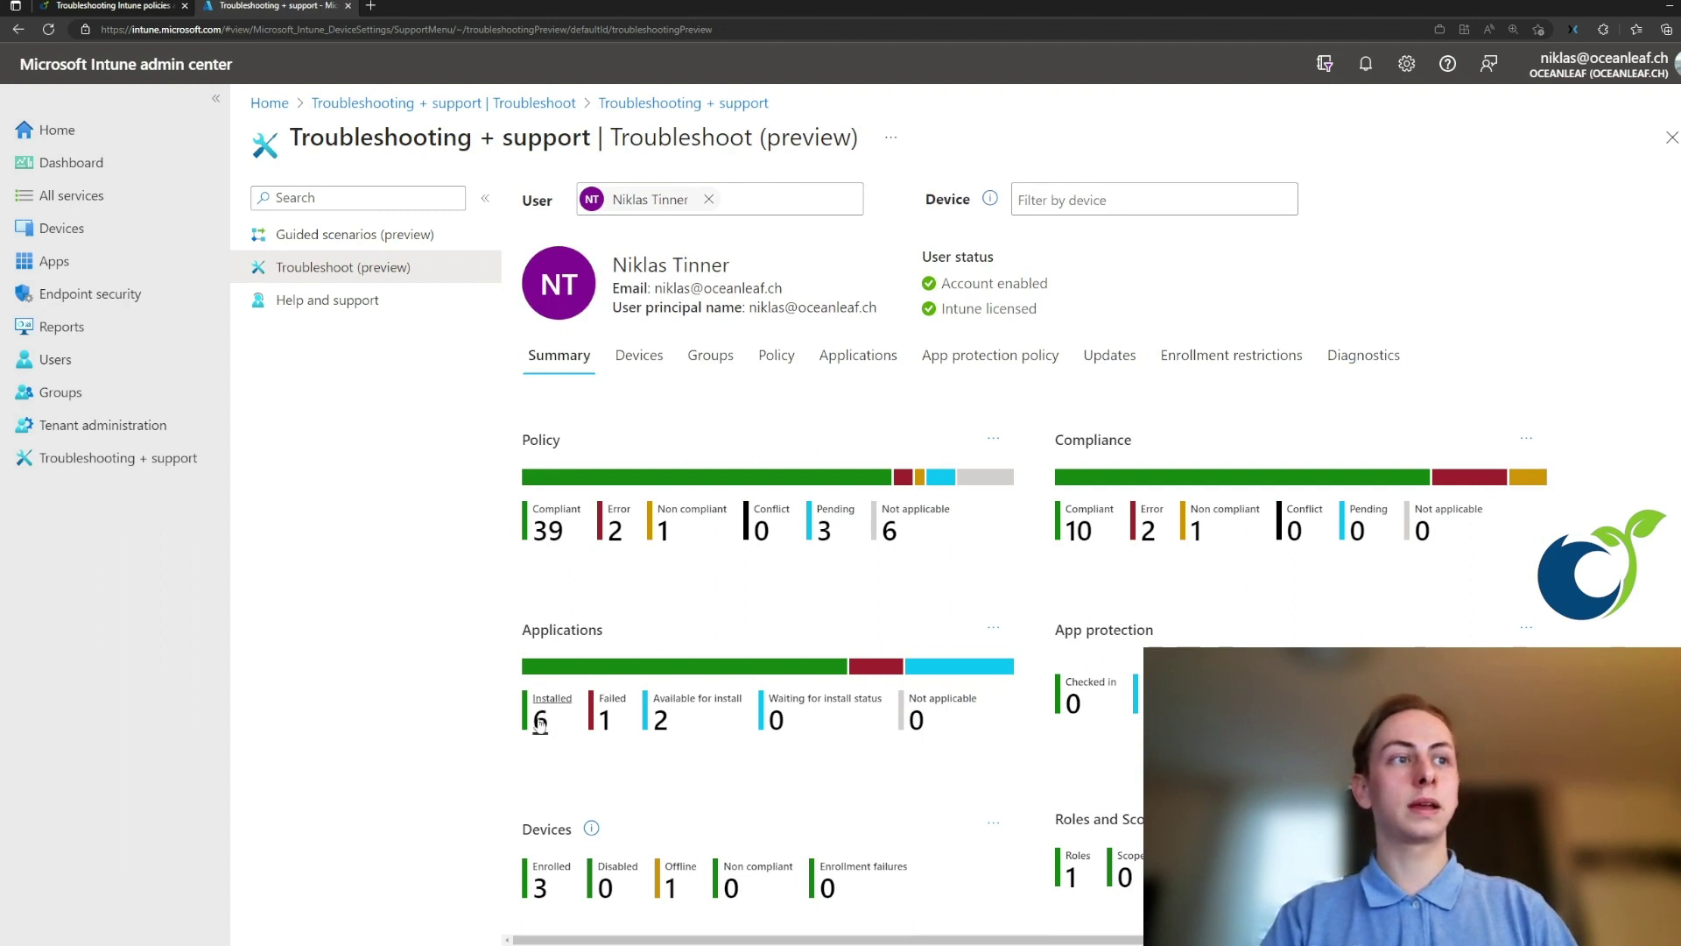
scroll(867, 410, up, 1)
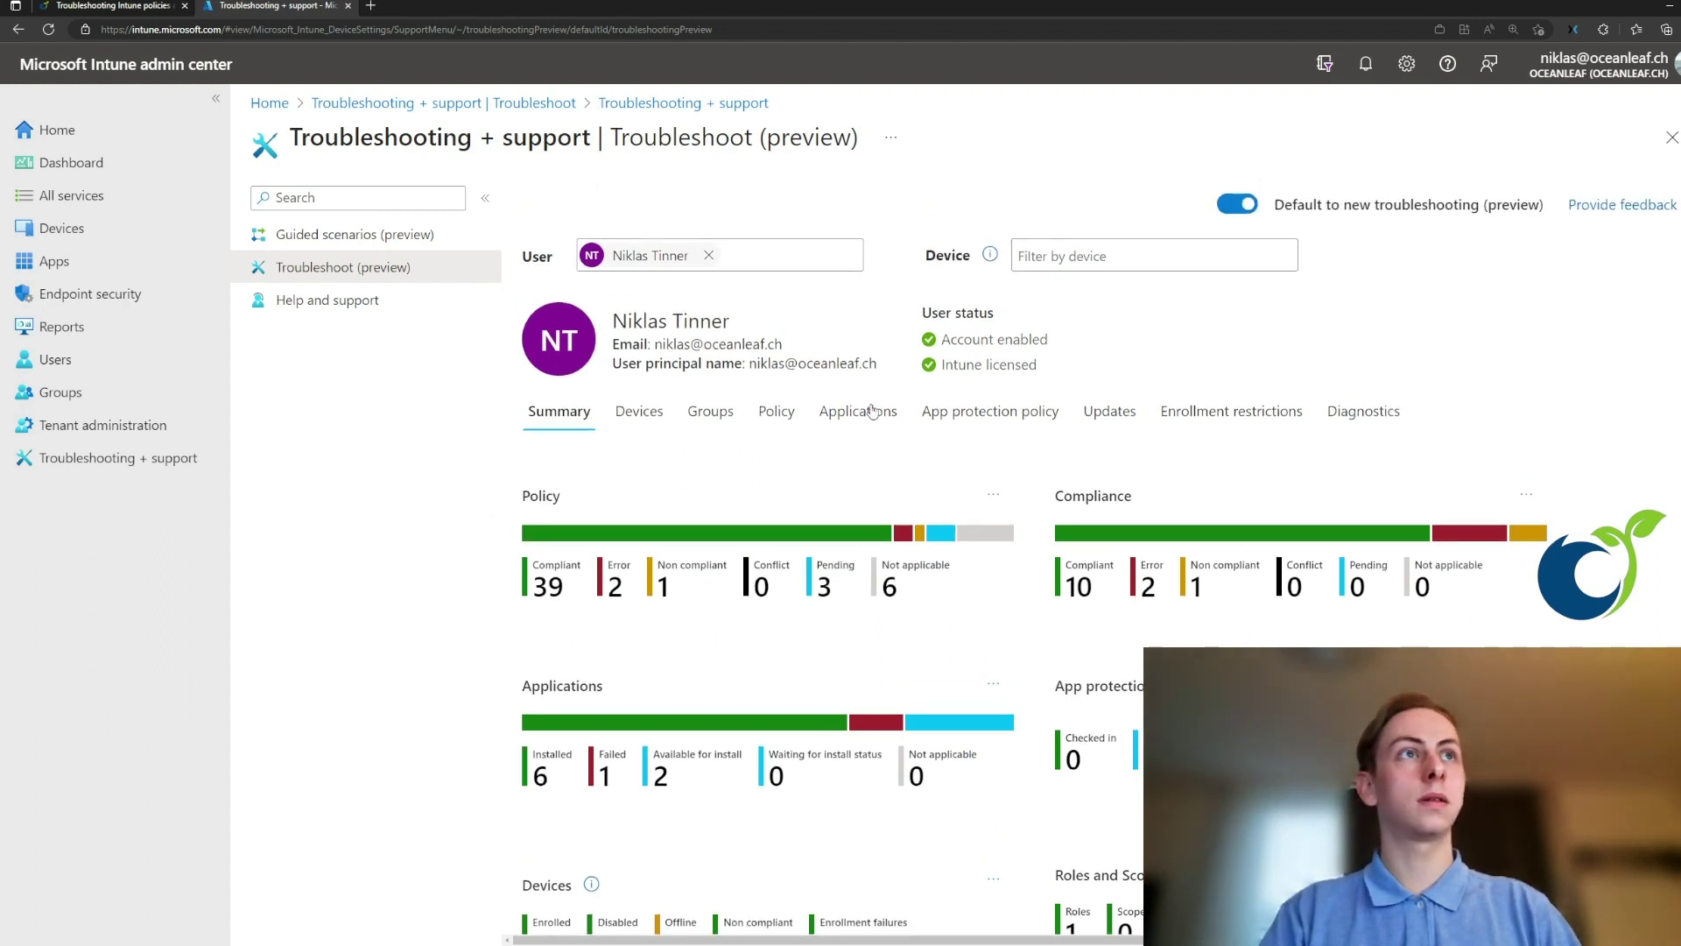
click(1051, 257)
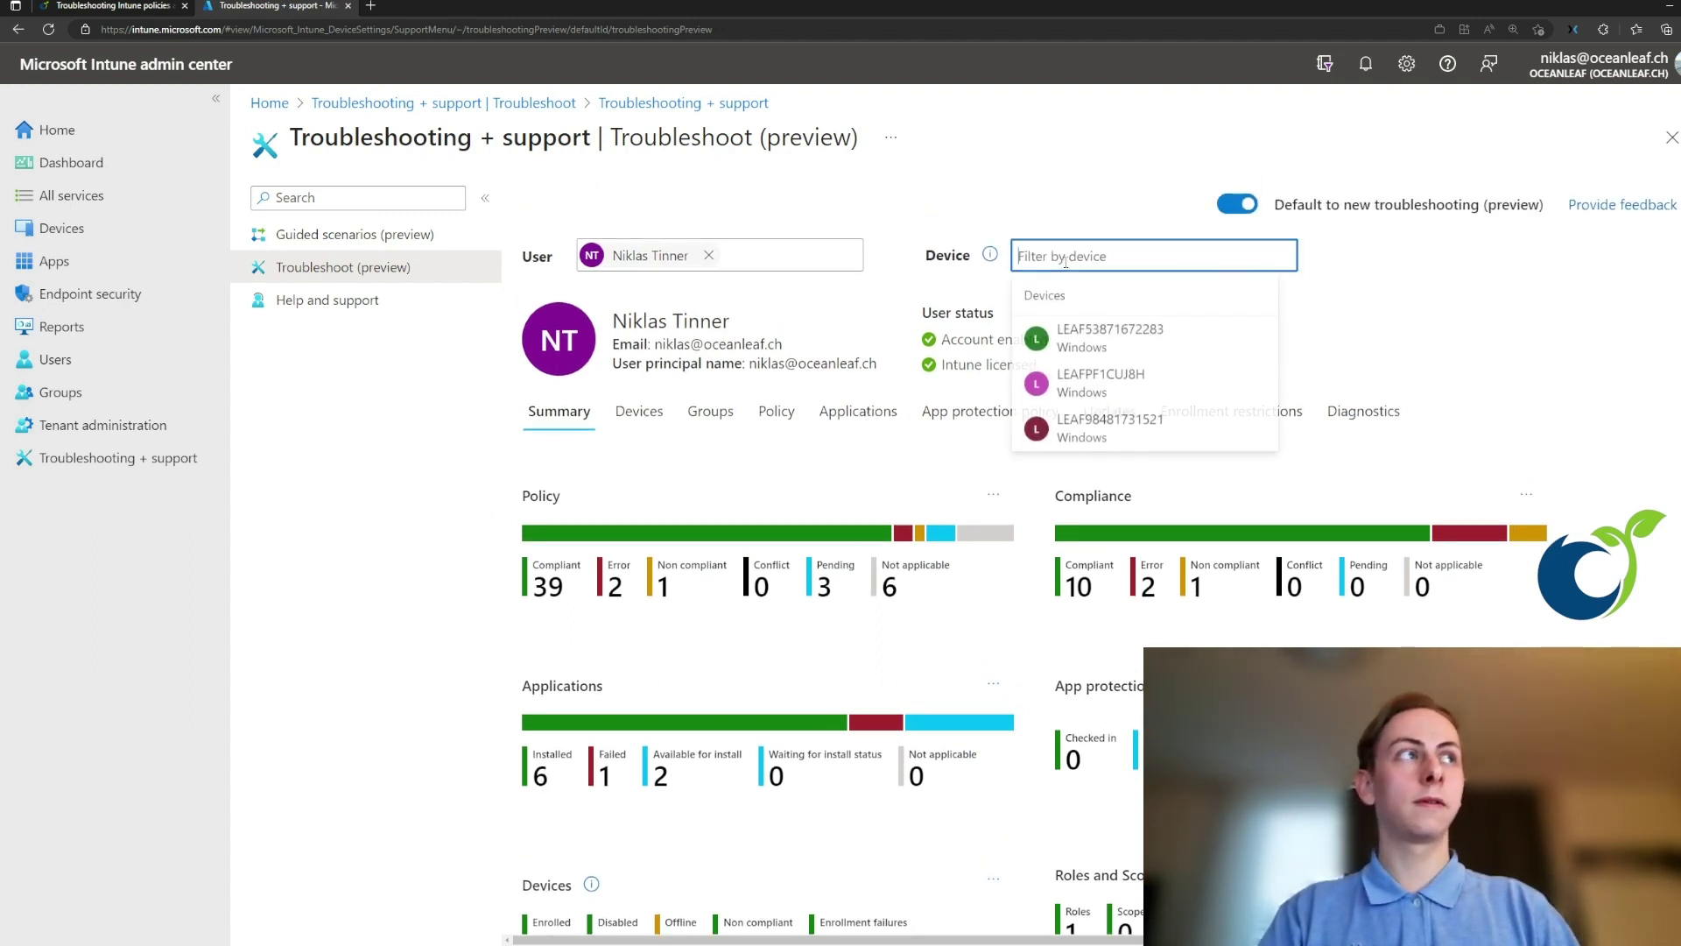
click(1103, 350)
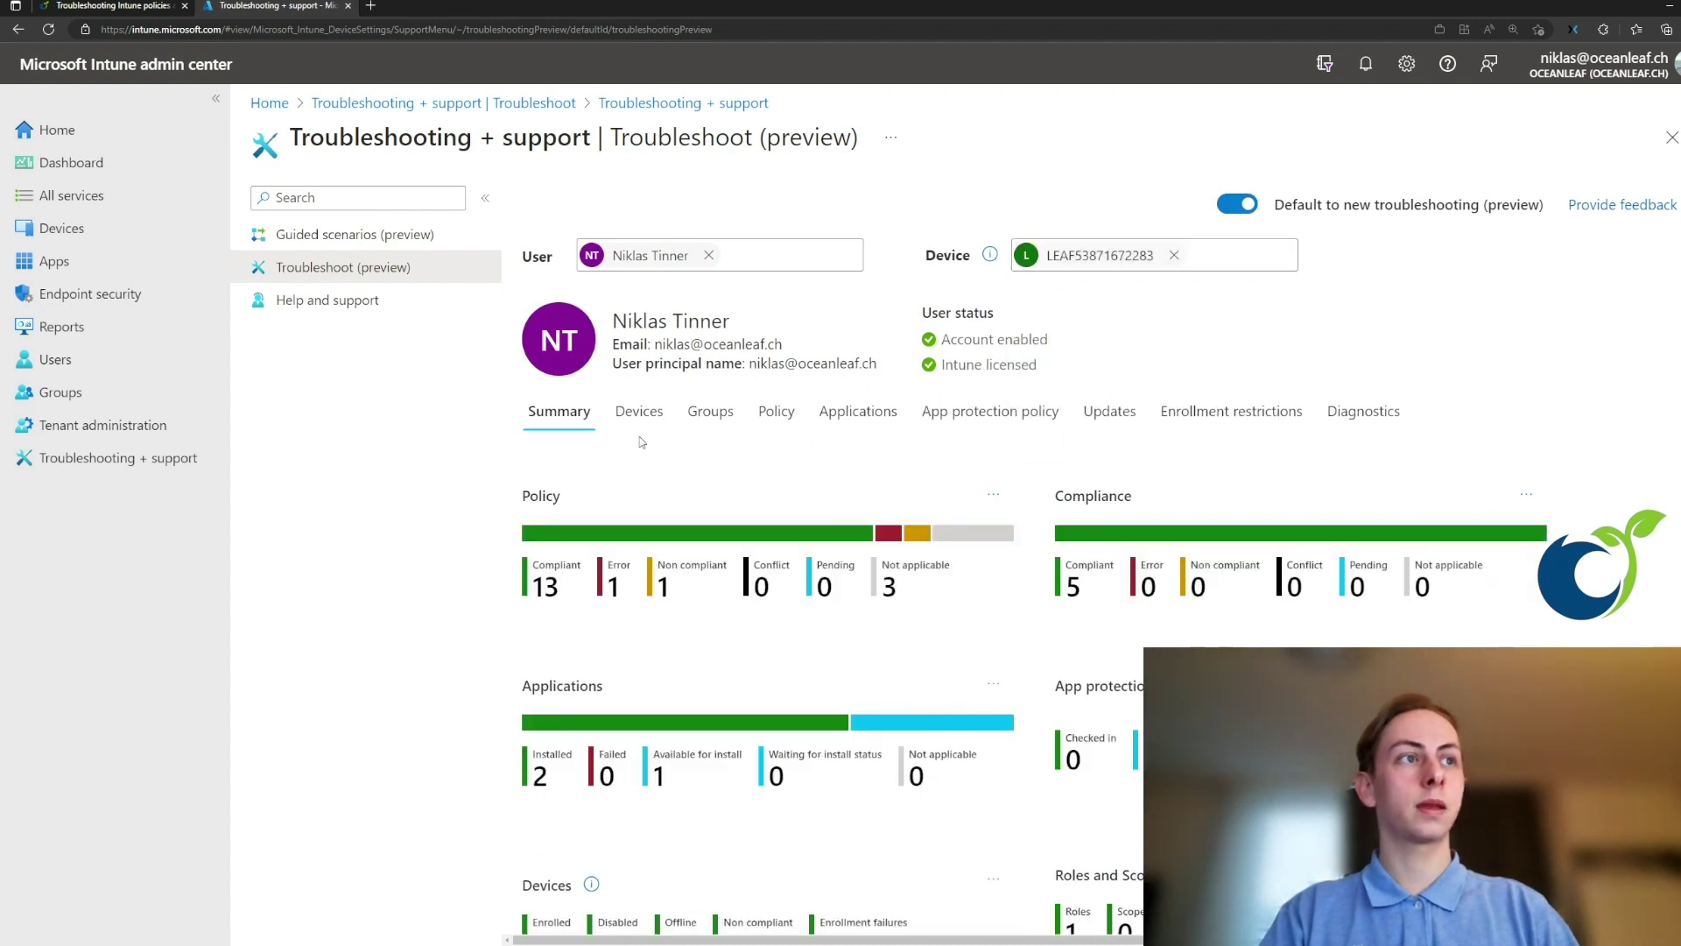
scroll(642, 442, down, 1)
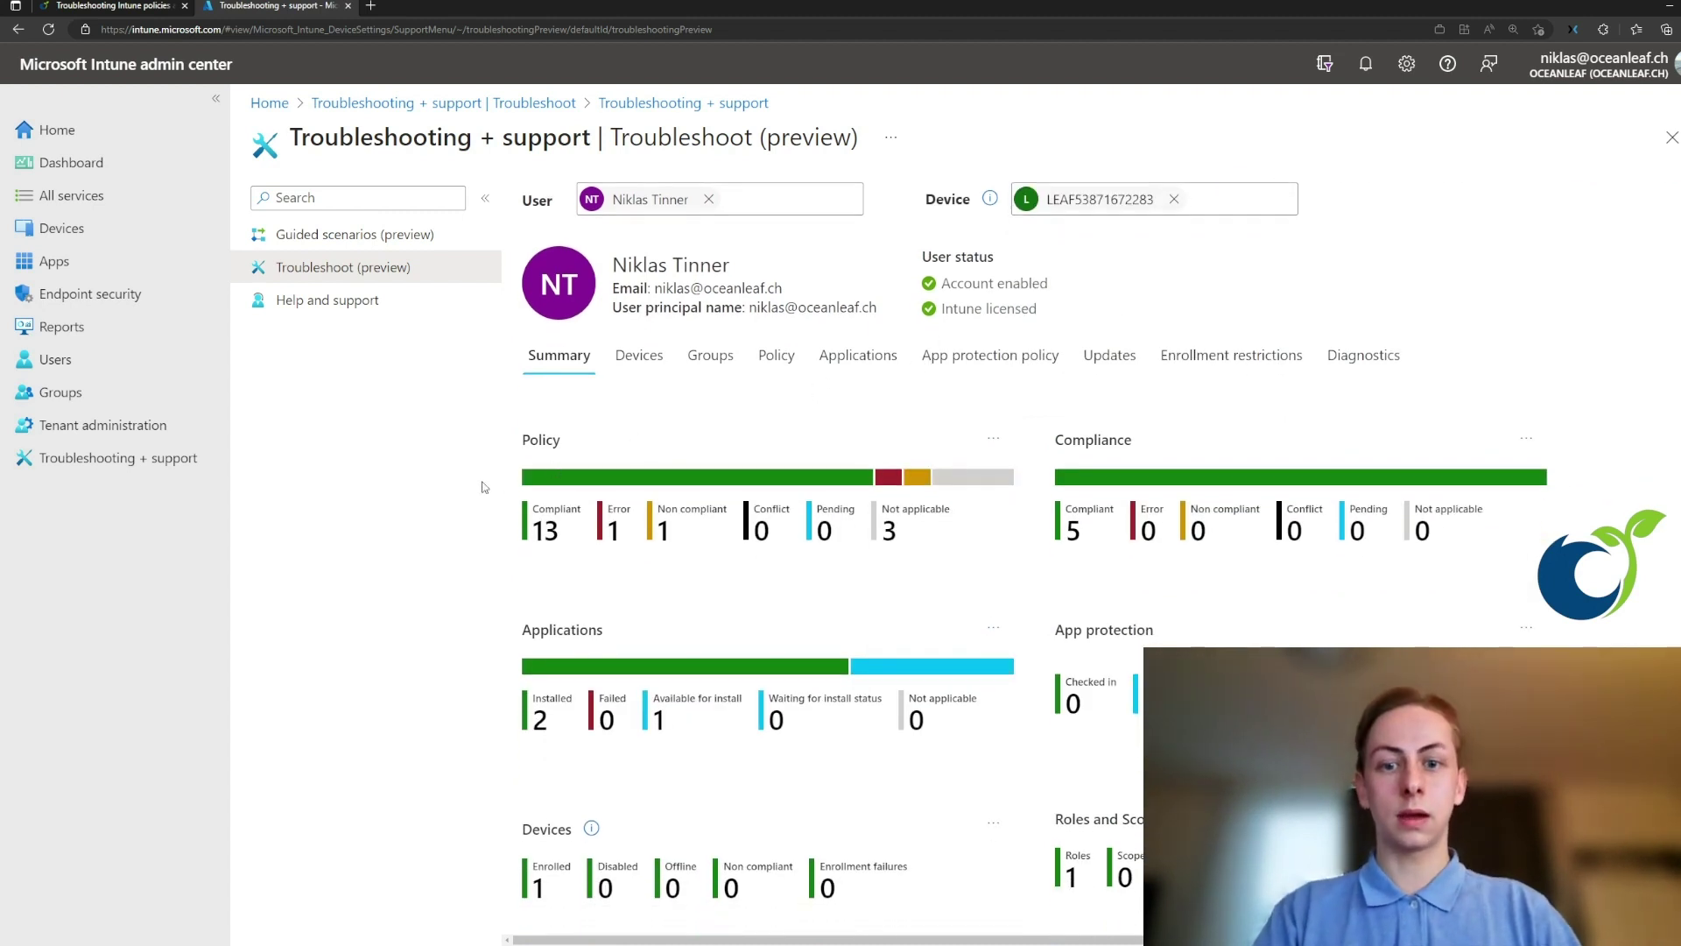
- Browse the user's Devices, Groups, Policy, Applications and Diagnostics tabs
click(641, 362)
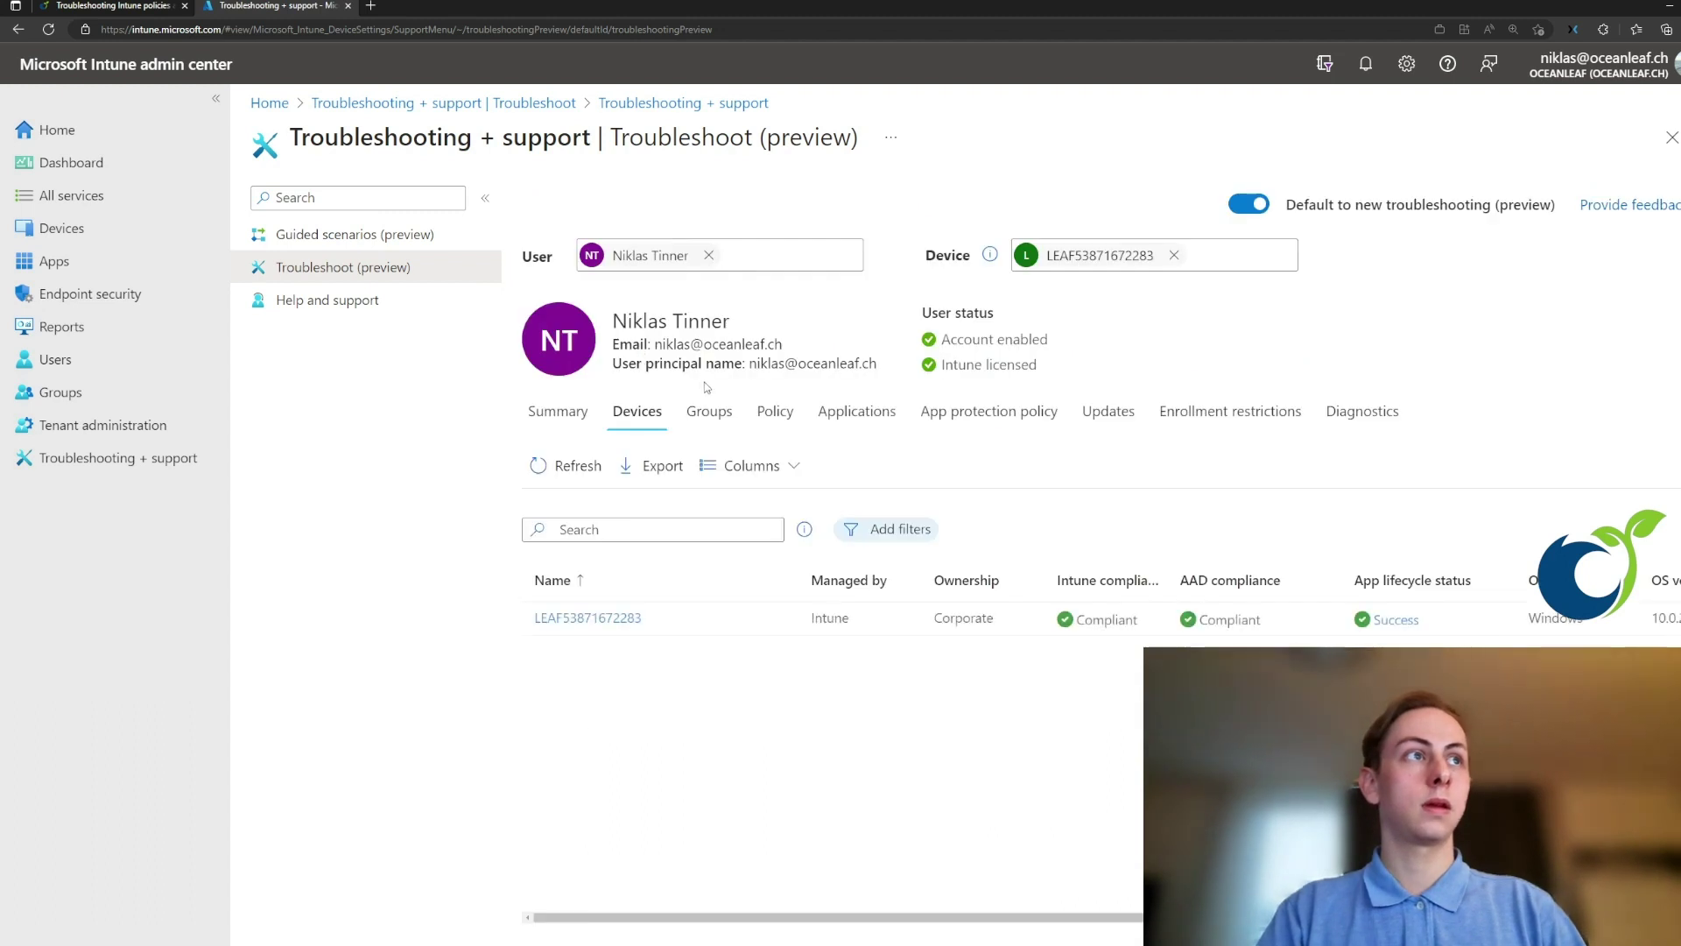
click(713, 415)
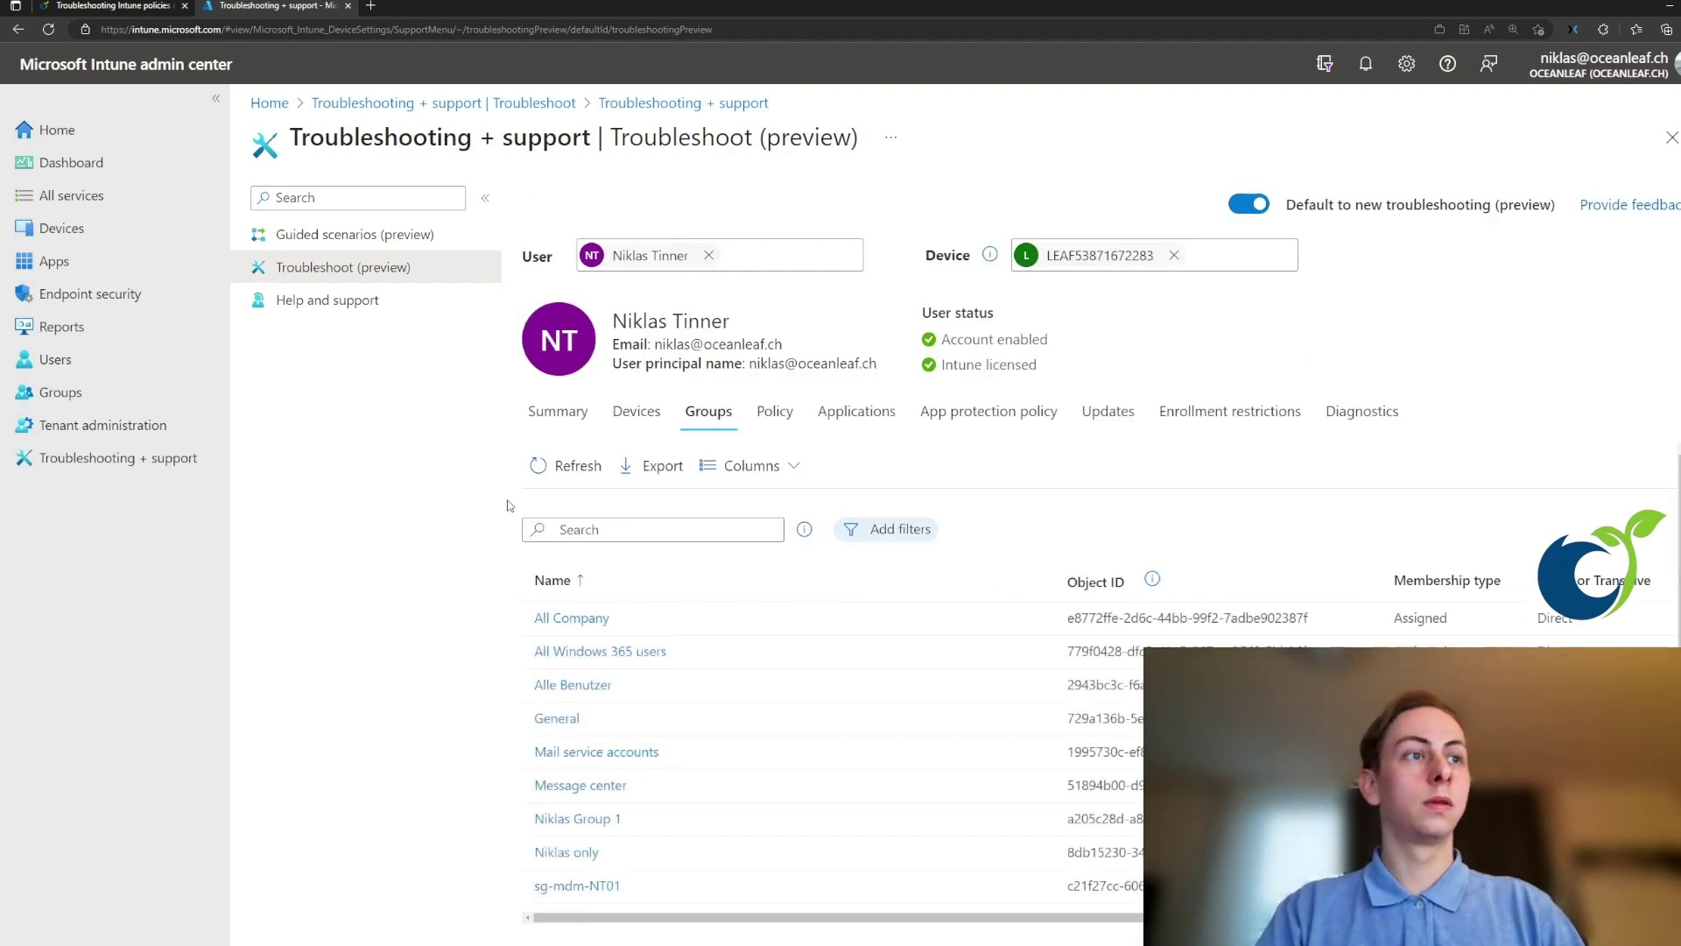
scroll(529, 499, down, 2)
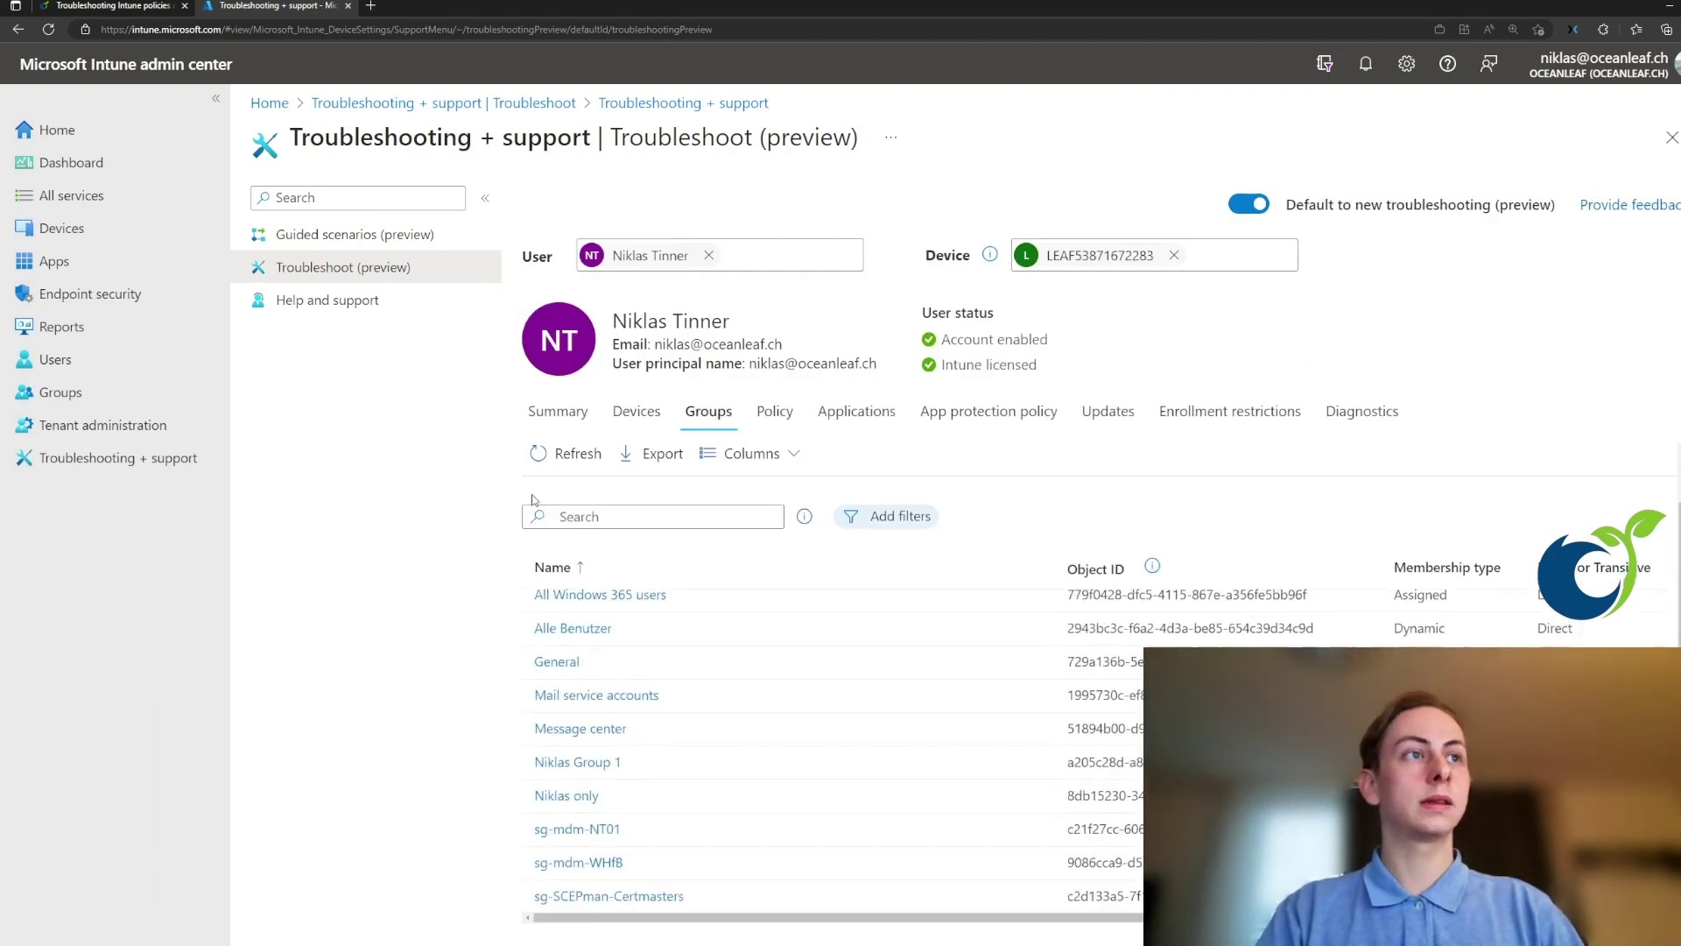
click(777, 412)
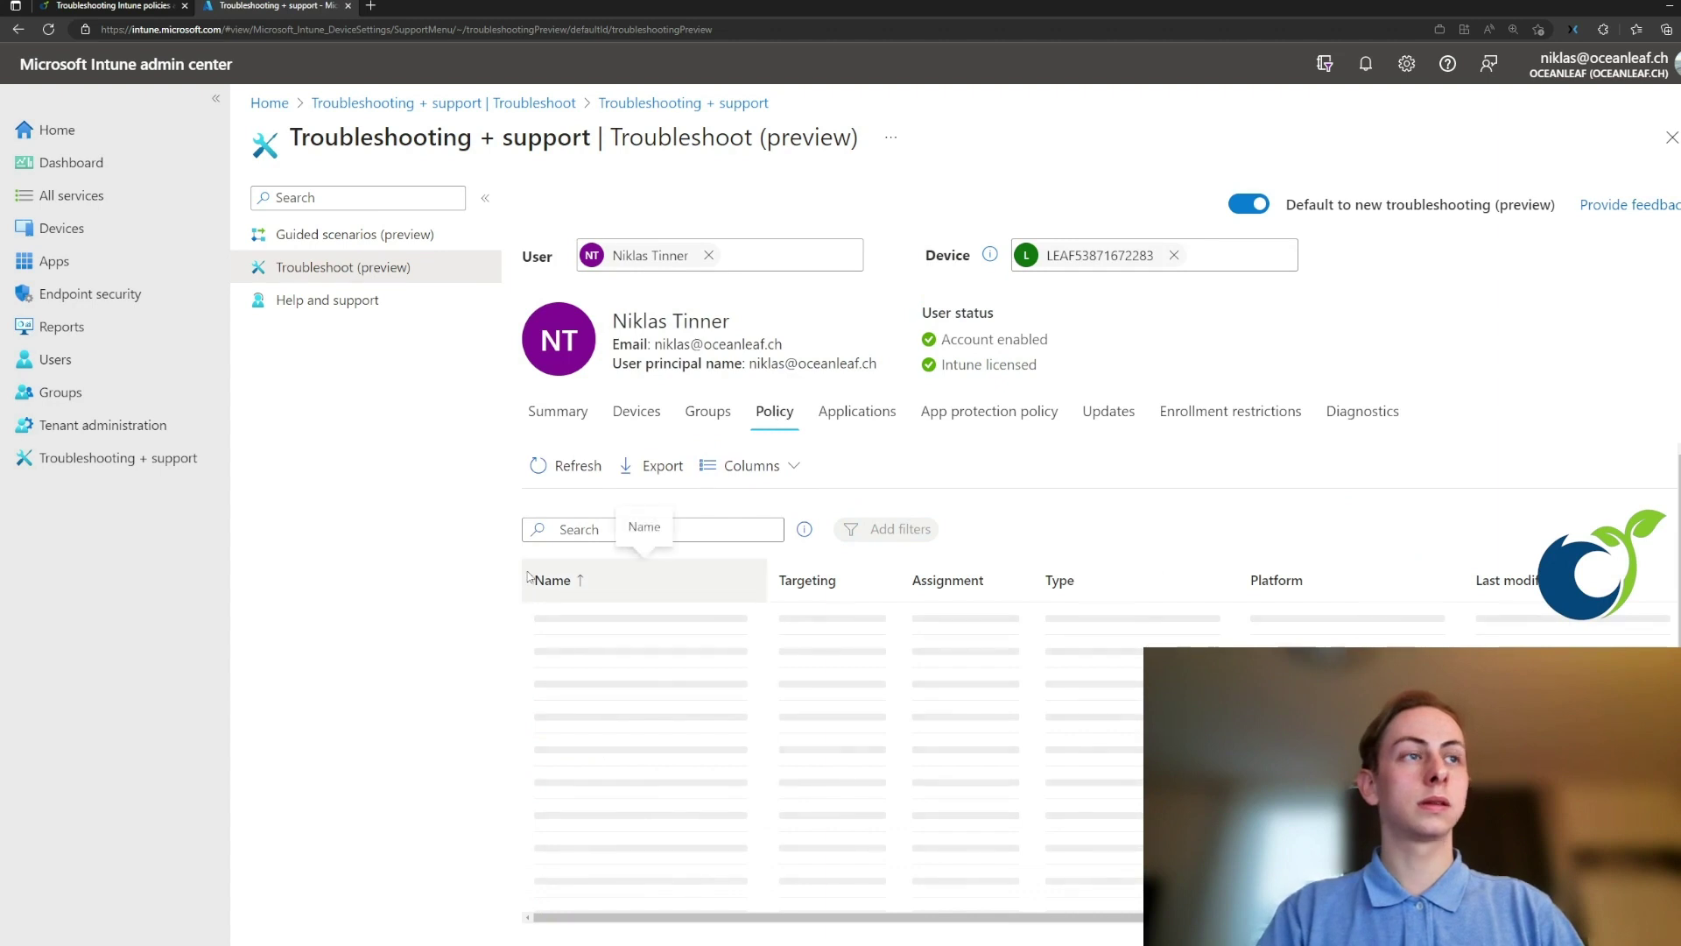
click(865, 419)
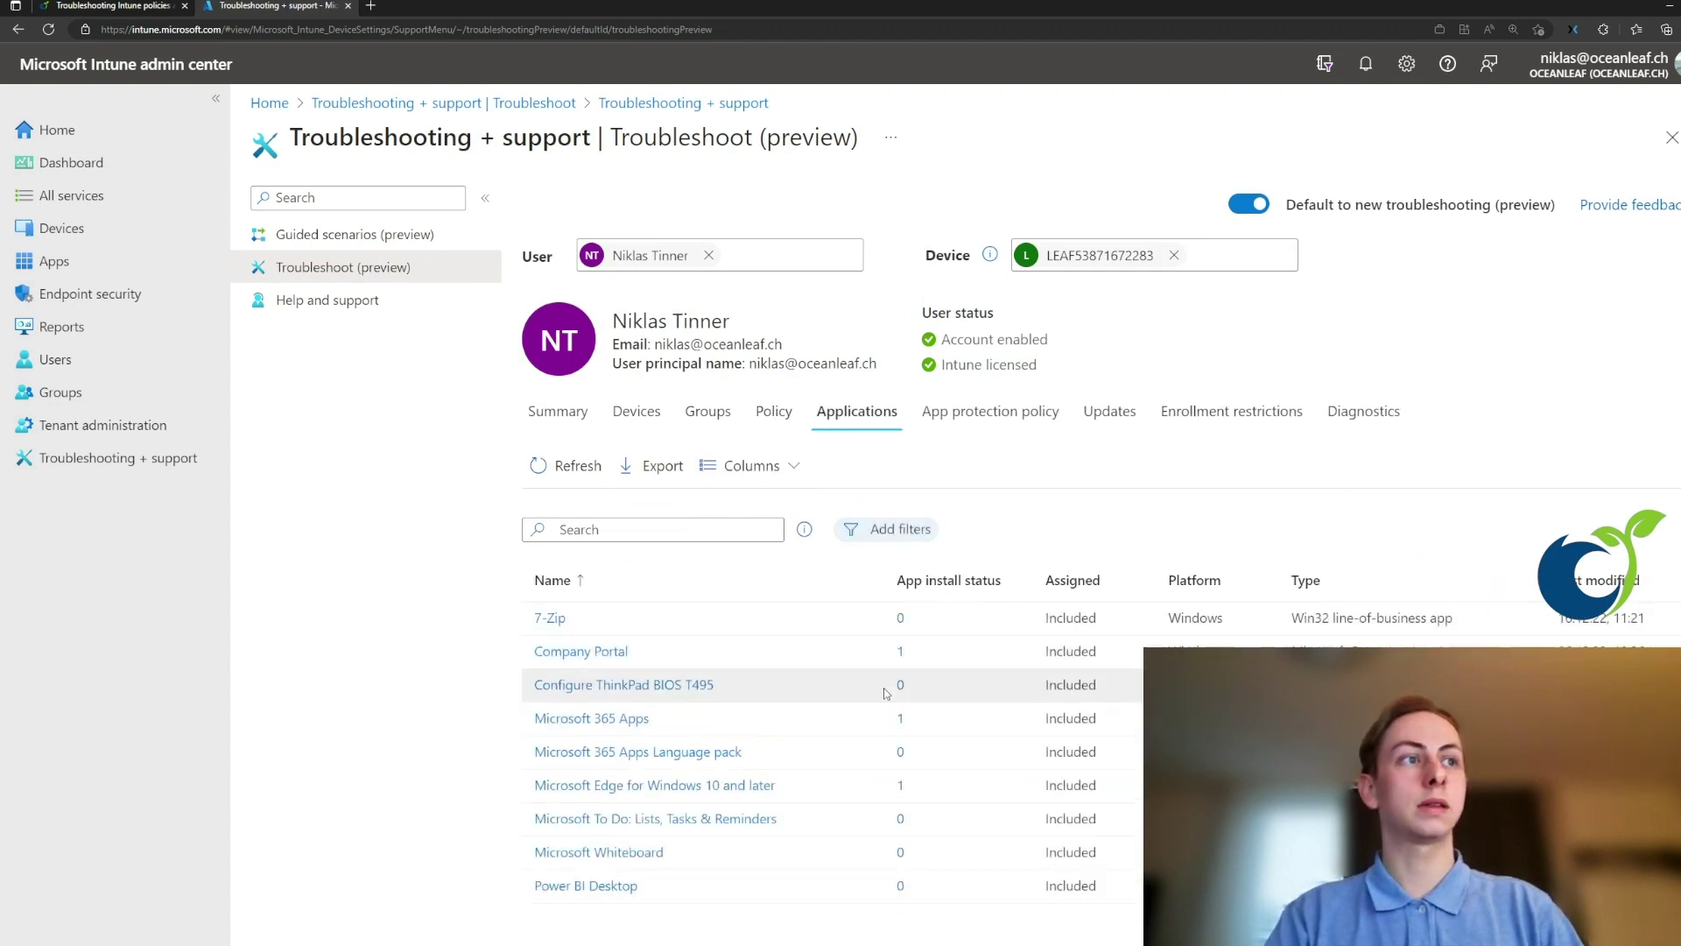
click(1368, 415)
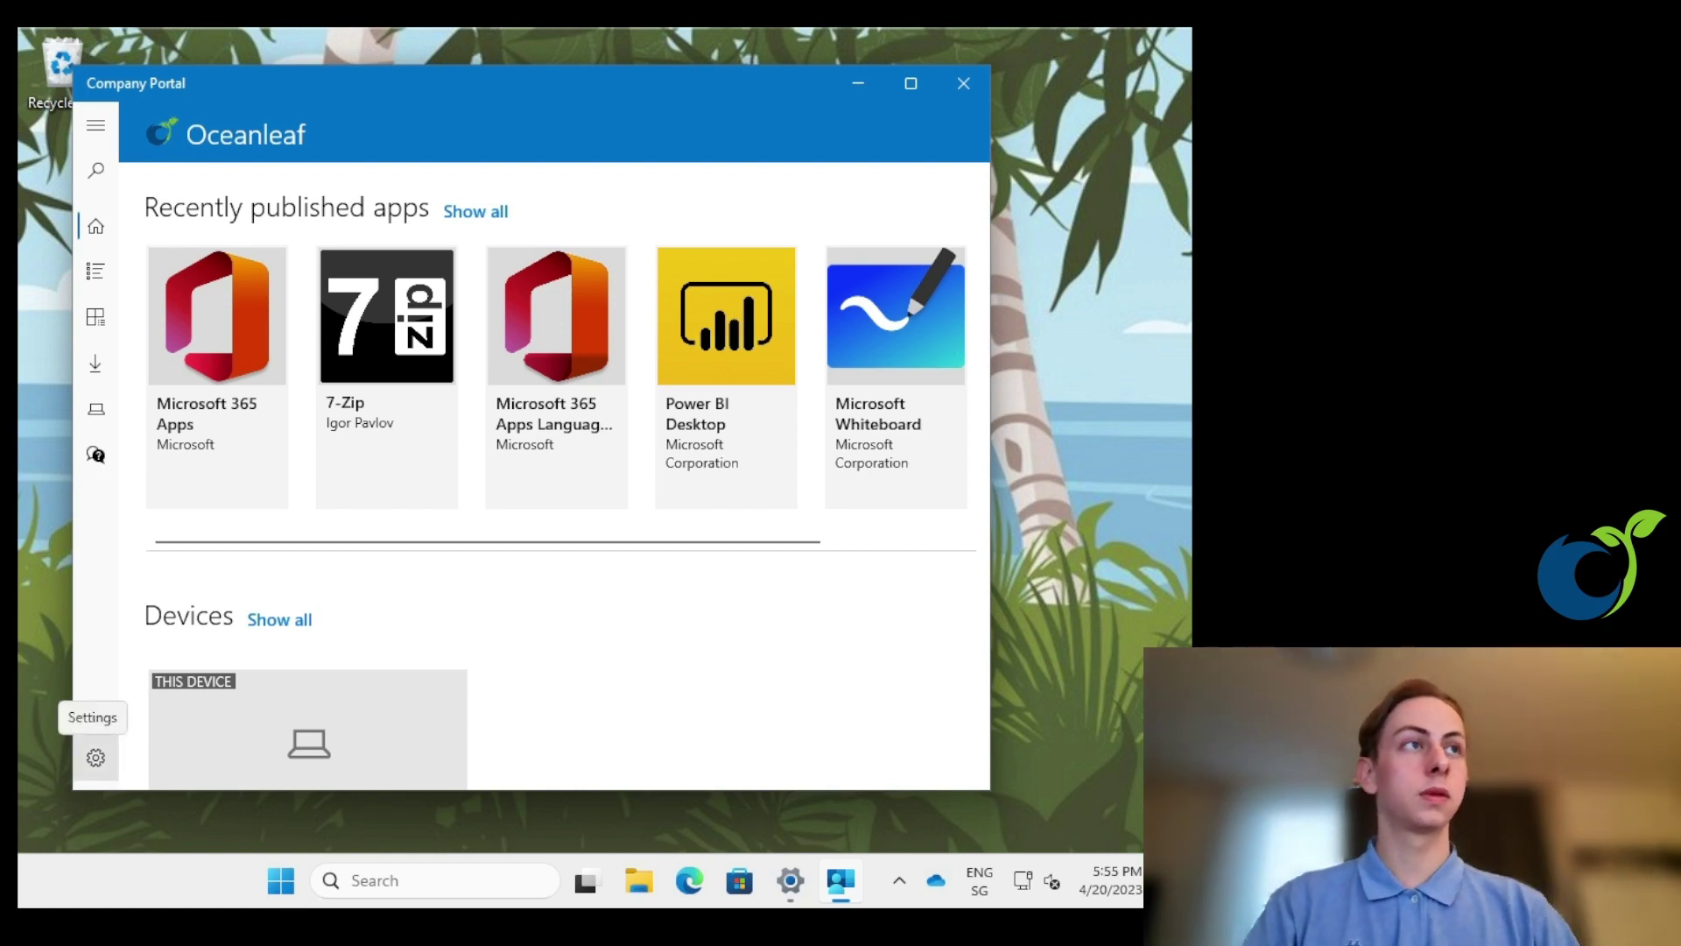
- Open Company Portal's Settings page to reach the Sync option
click(96, 757)
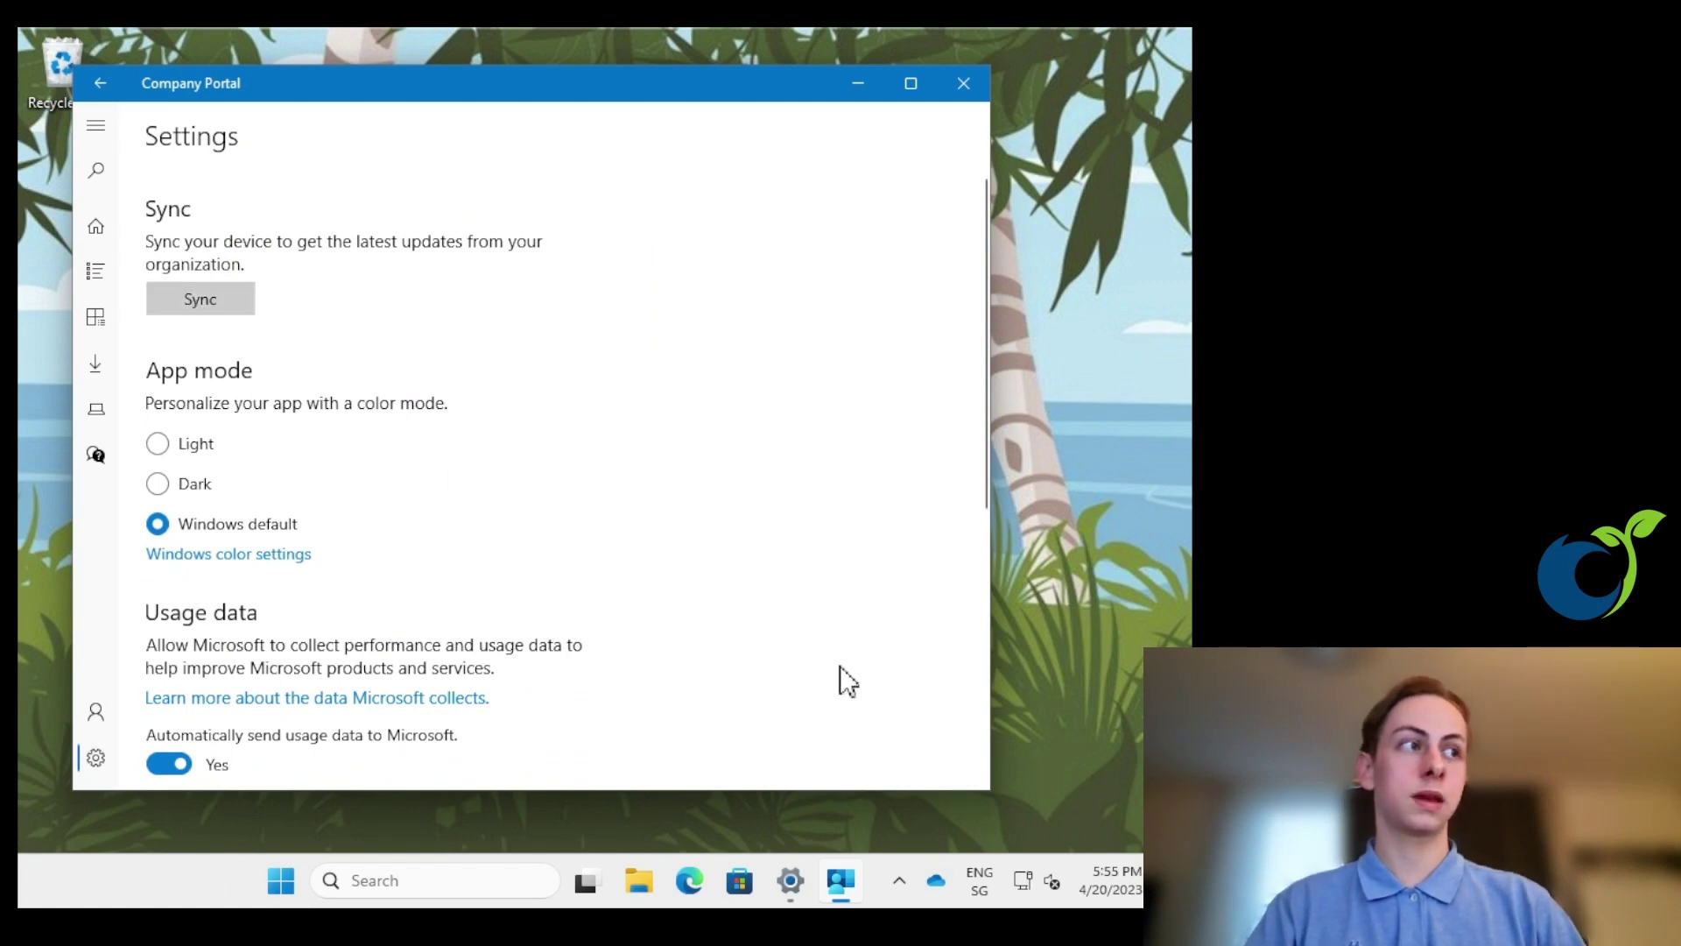
- In Windows Settings, go to Accounts > Access work or school
click(791, 882)
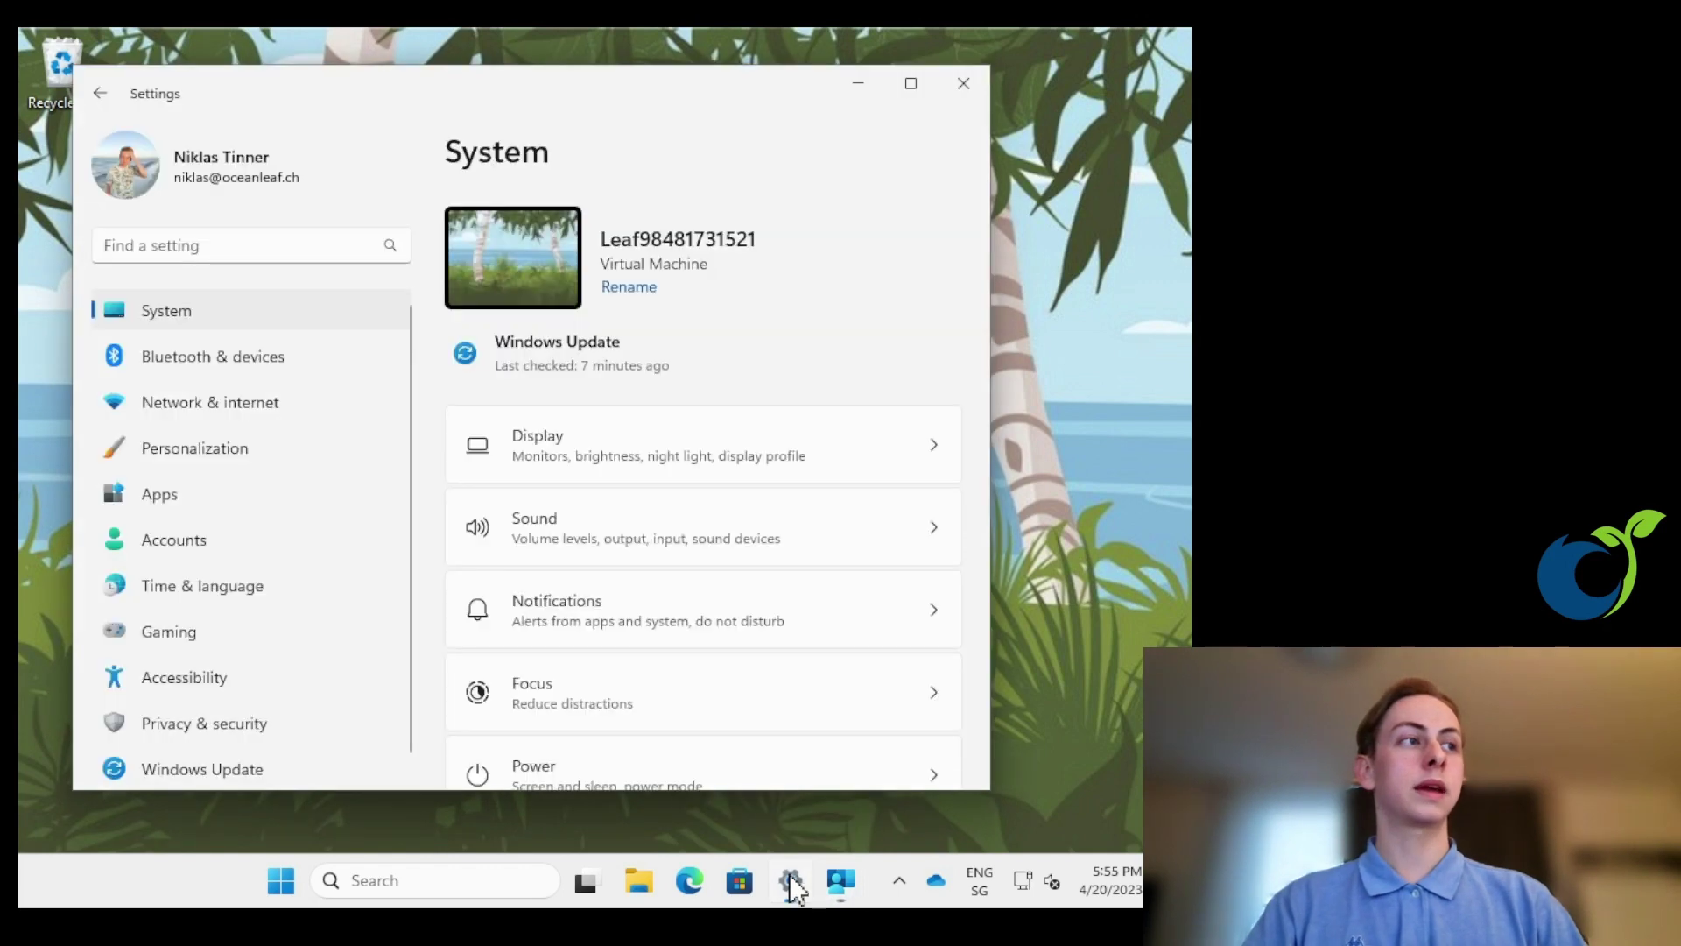
click(215, 529)
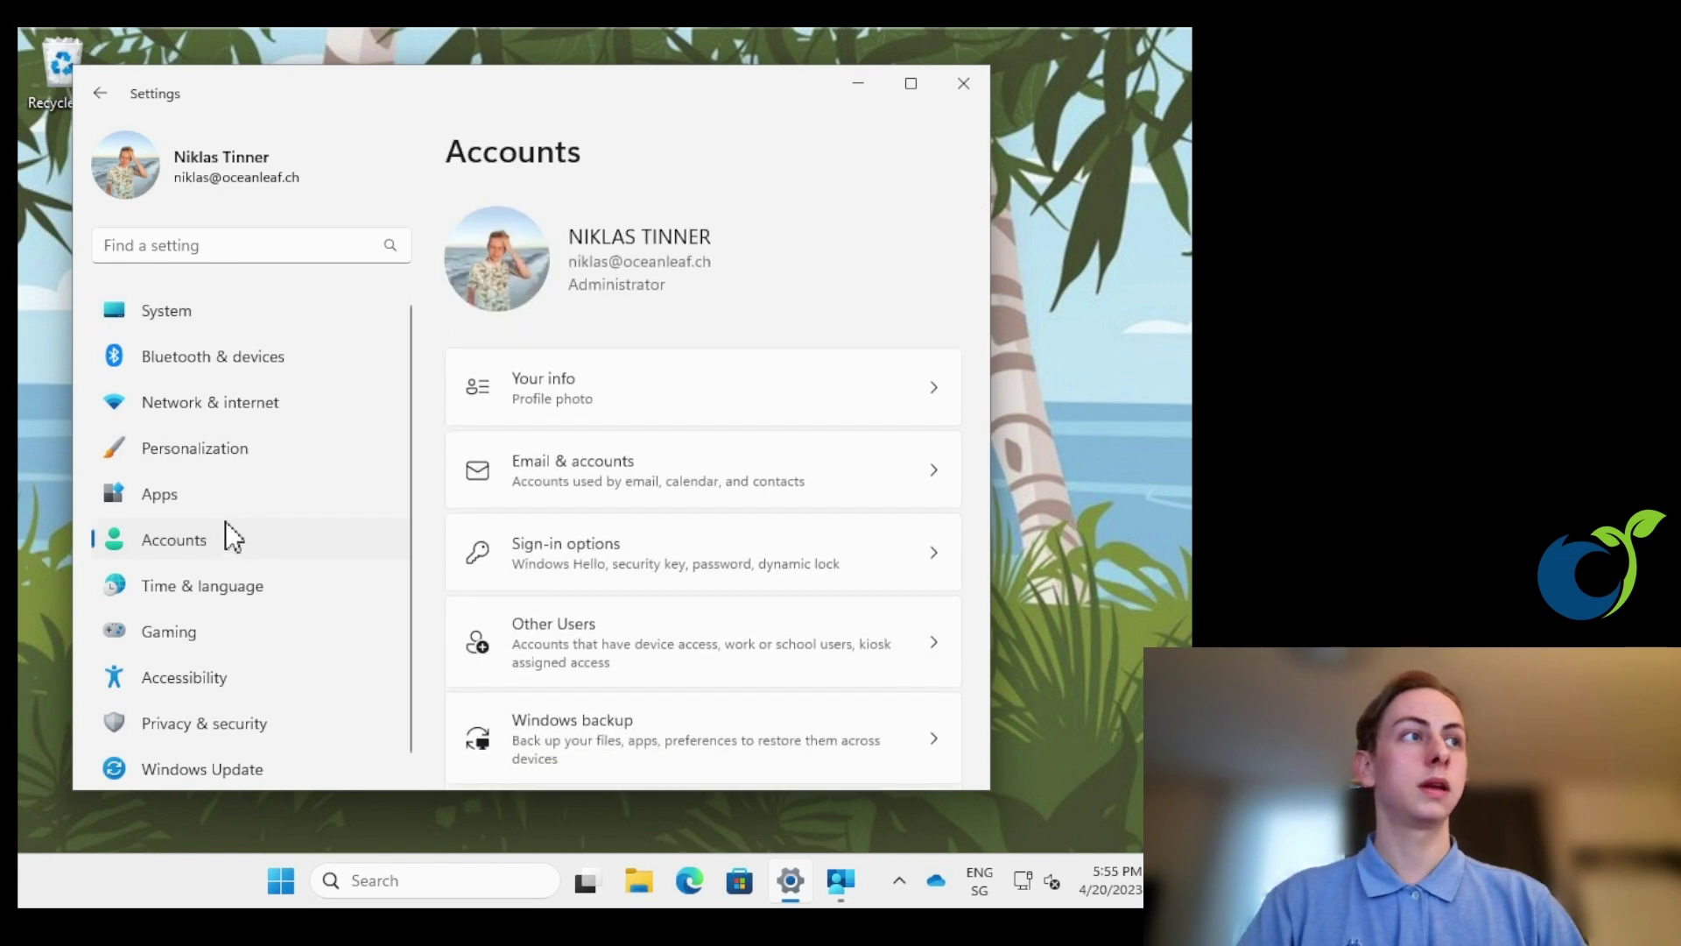
scroll(658, 528, down, 2)
scroll(653, 613, down, 1)
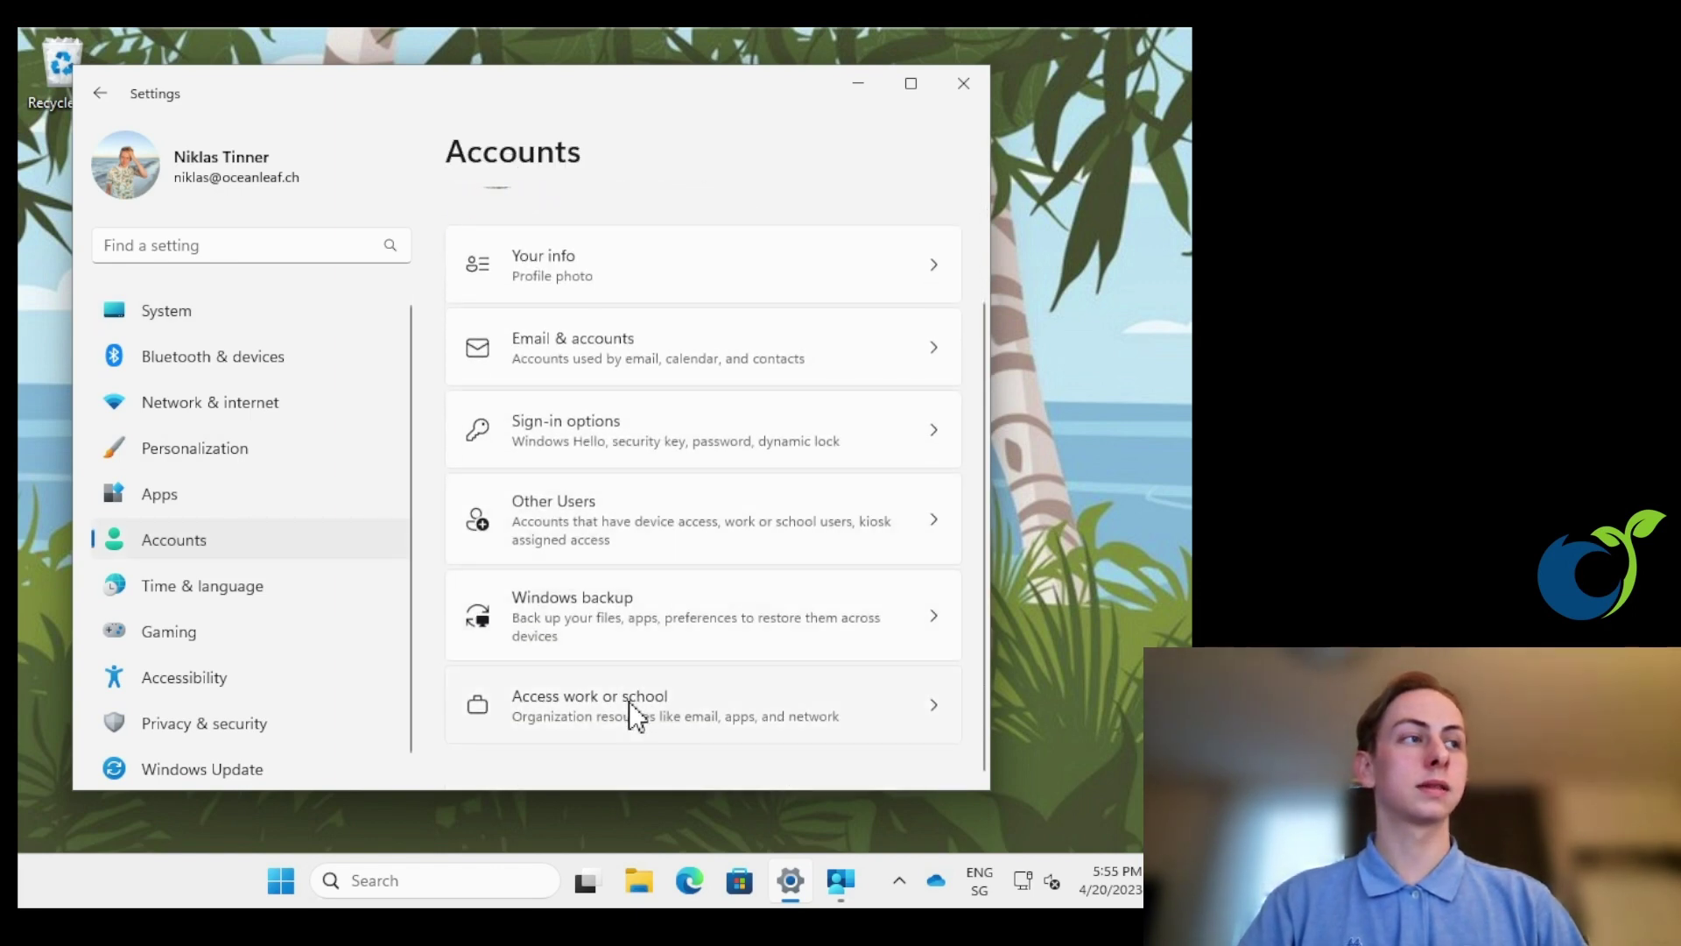
click(629, 701)
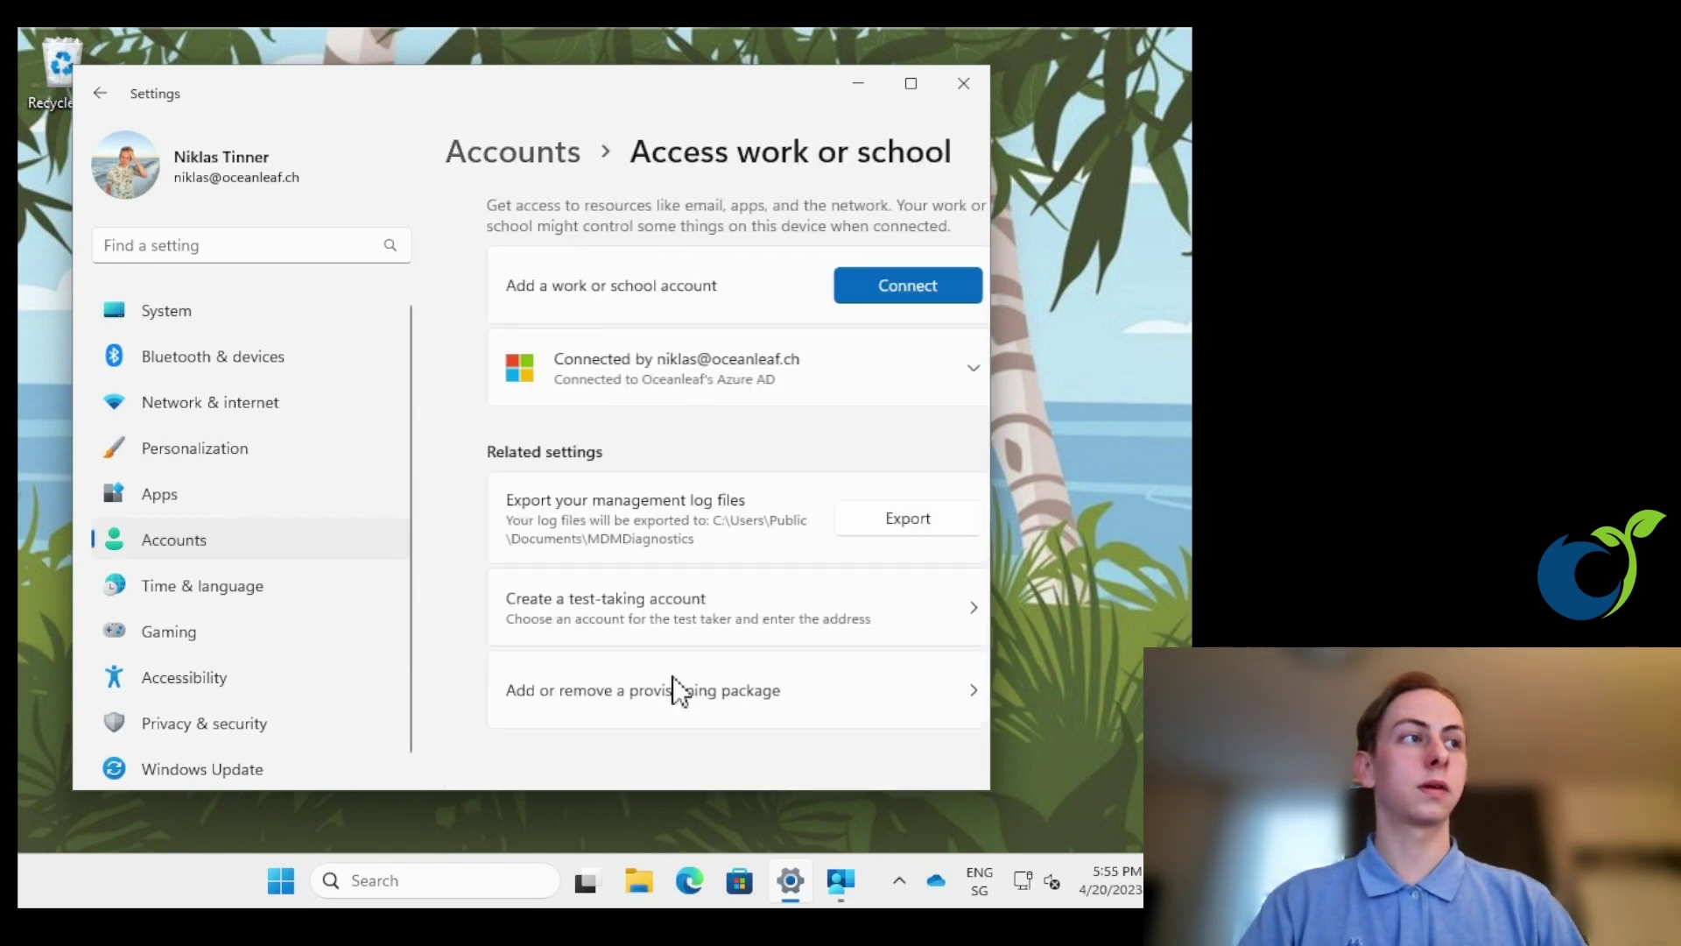
- Open the connected work account's Info page and scroll through its management and sync details
click(932, 370)
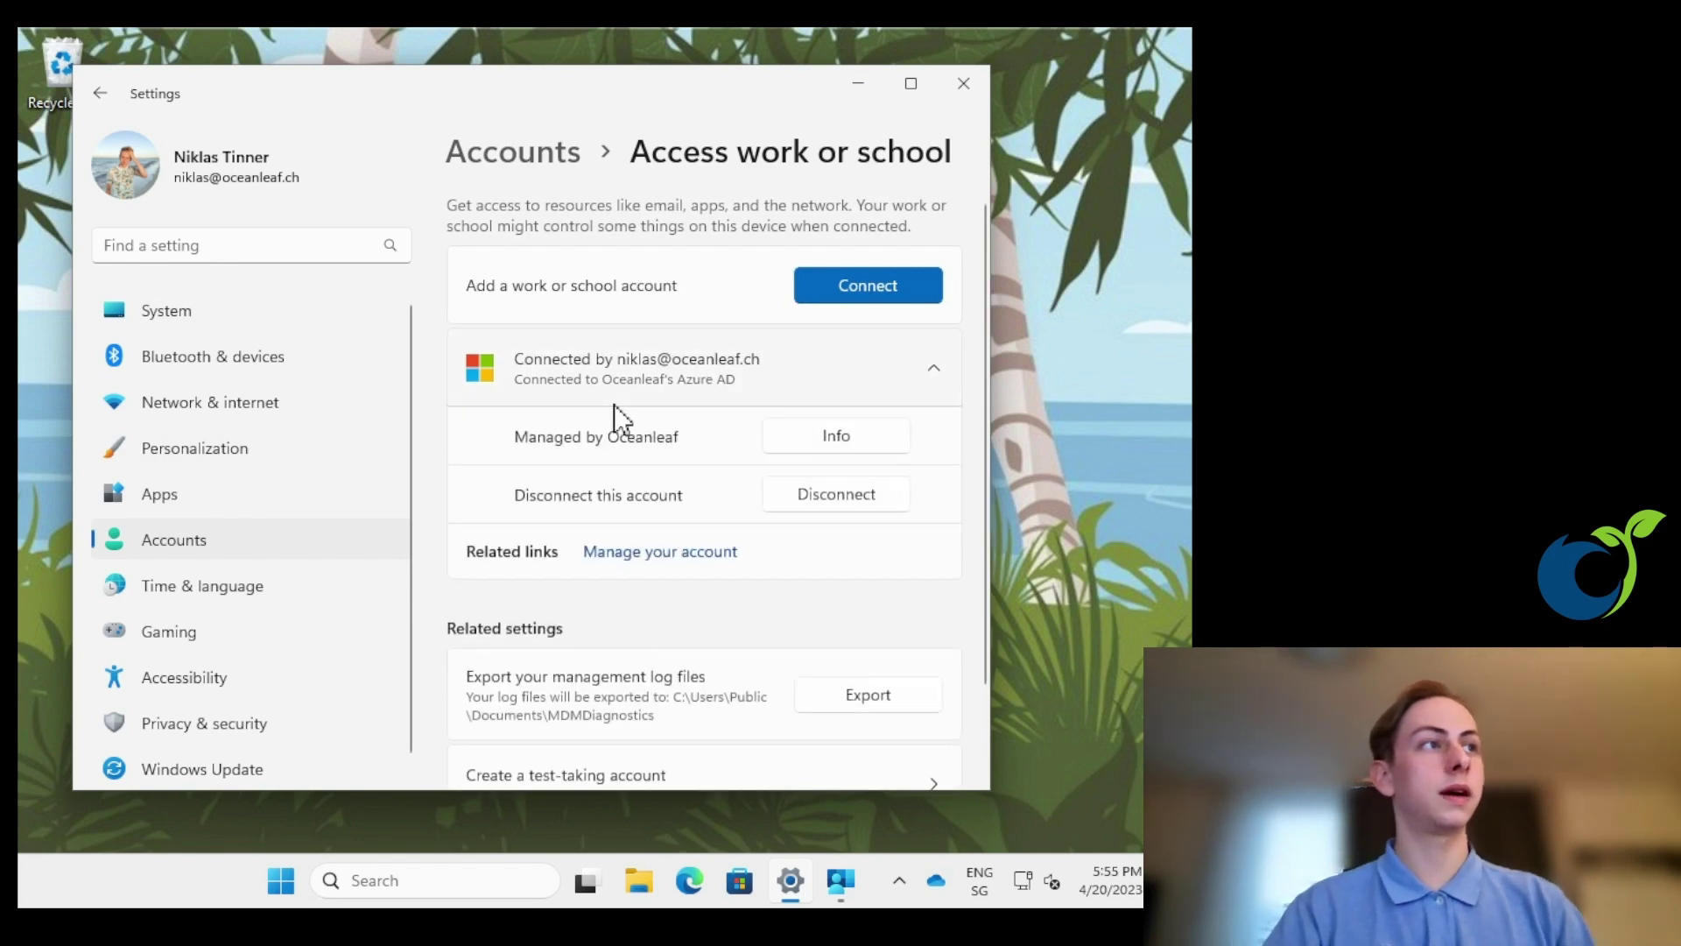
click(873, 451)
scroll(798, 465, down, 5)
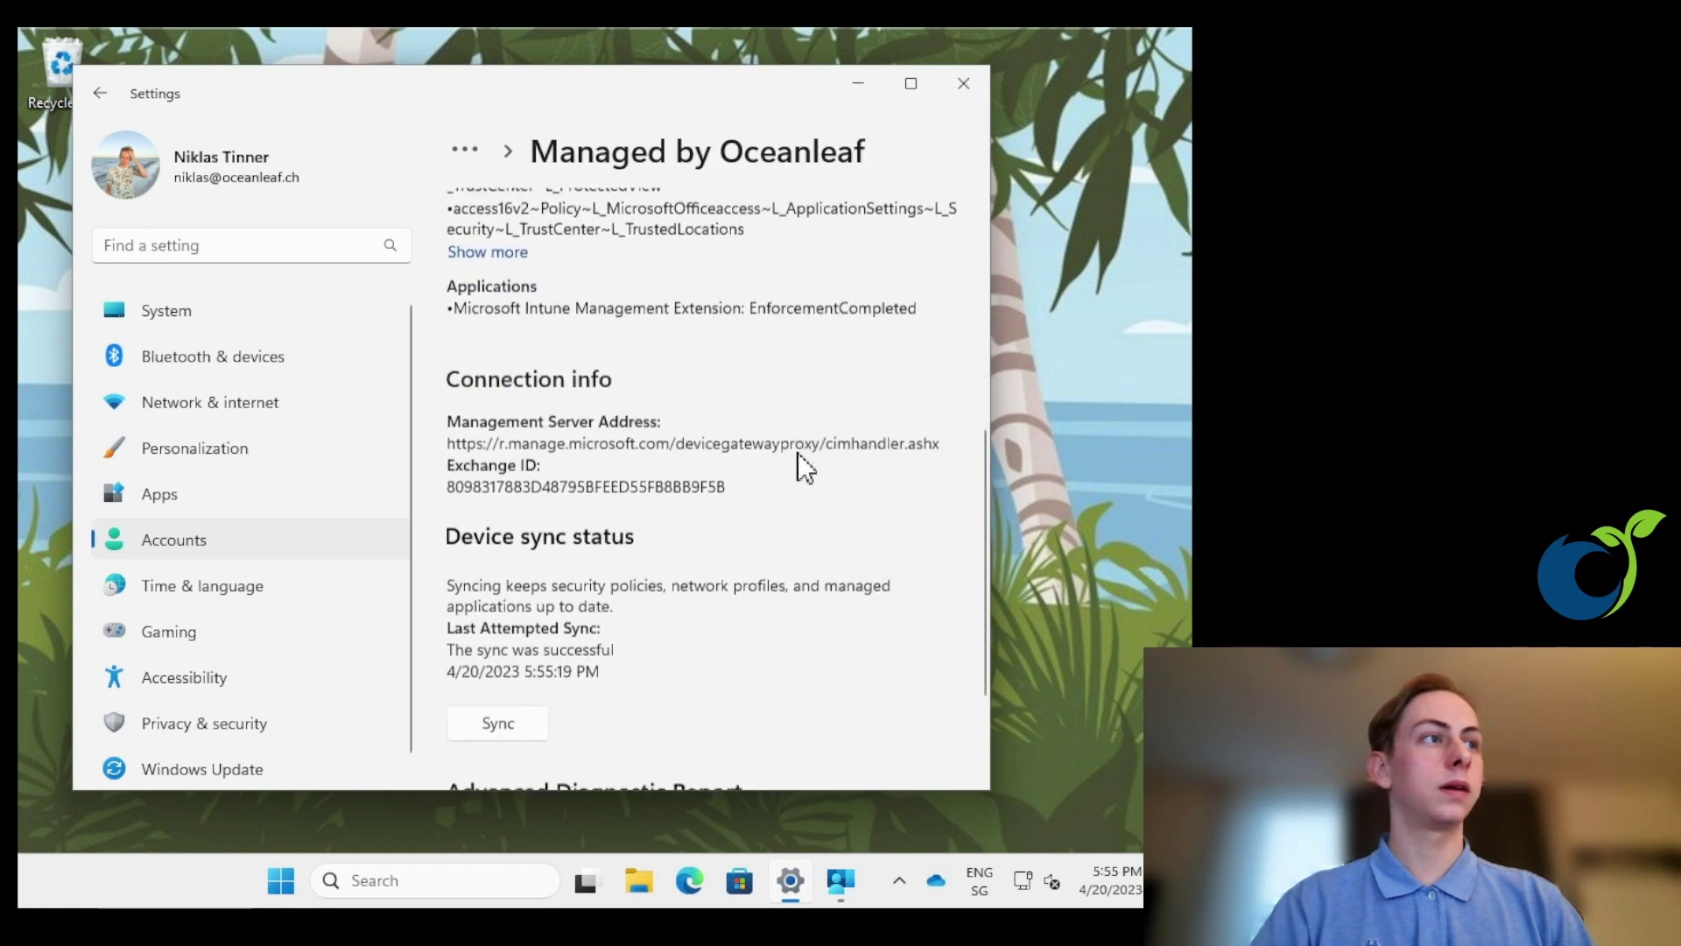
scroll(788, 473, down, 2)
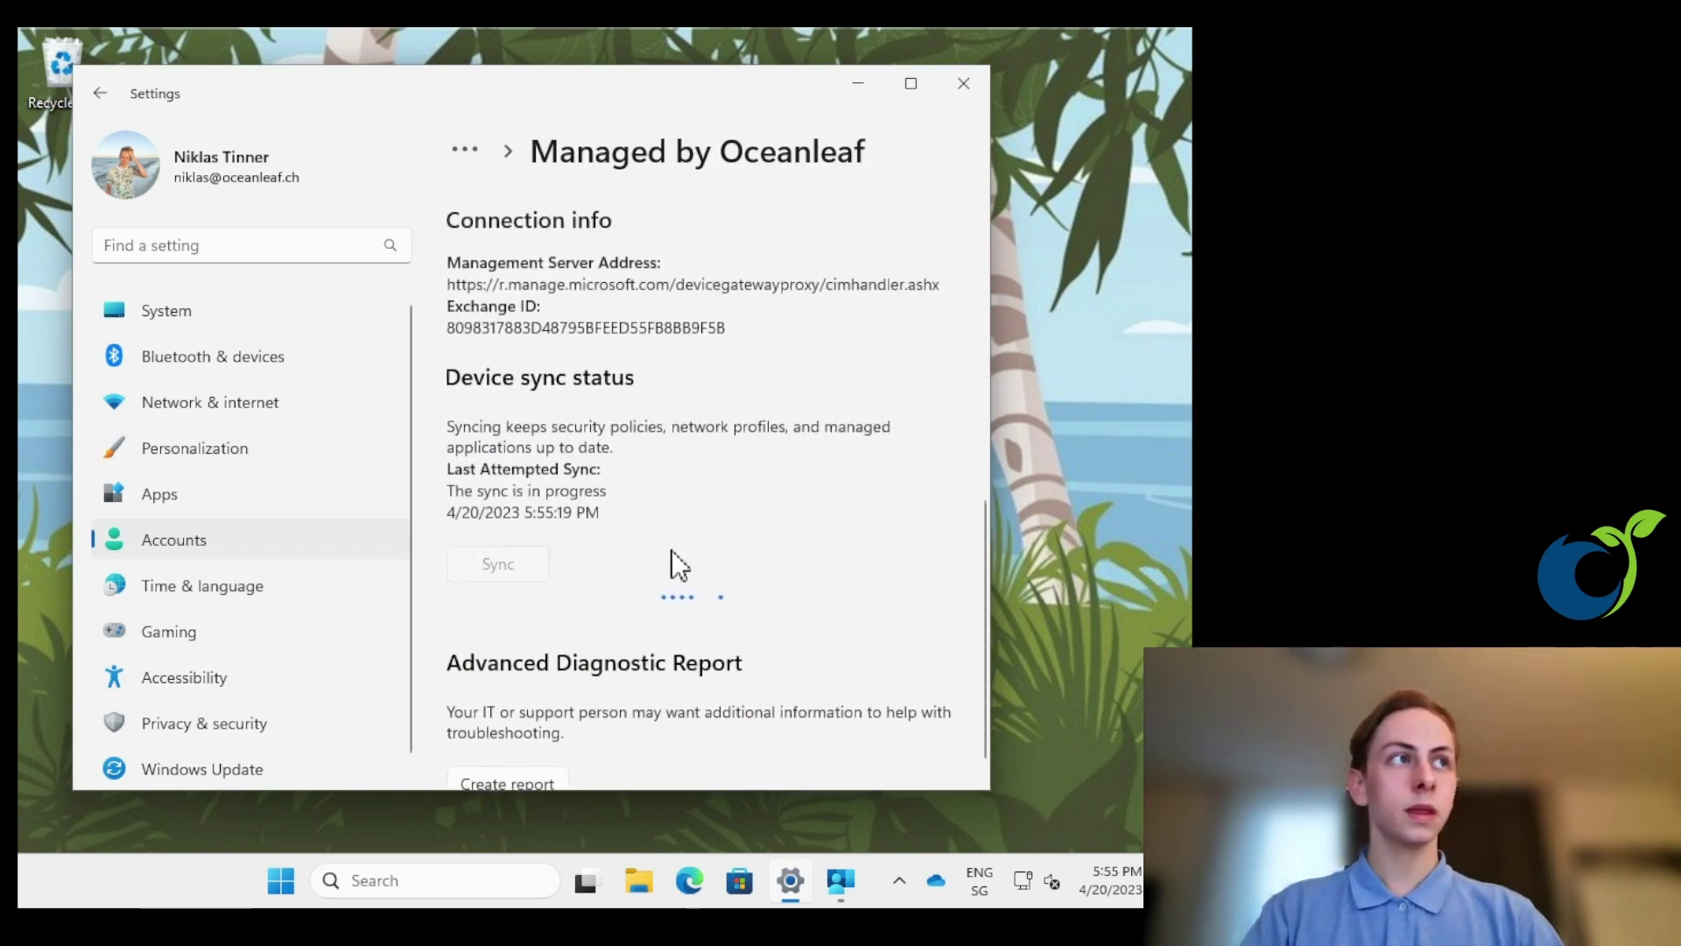
scroll(680, 565, up, 3)
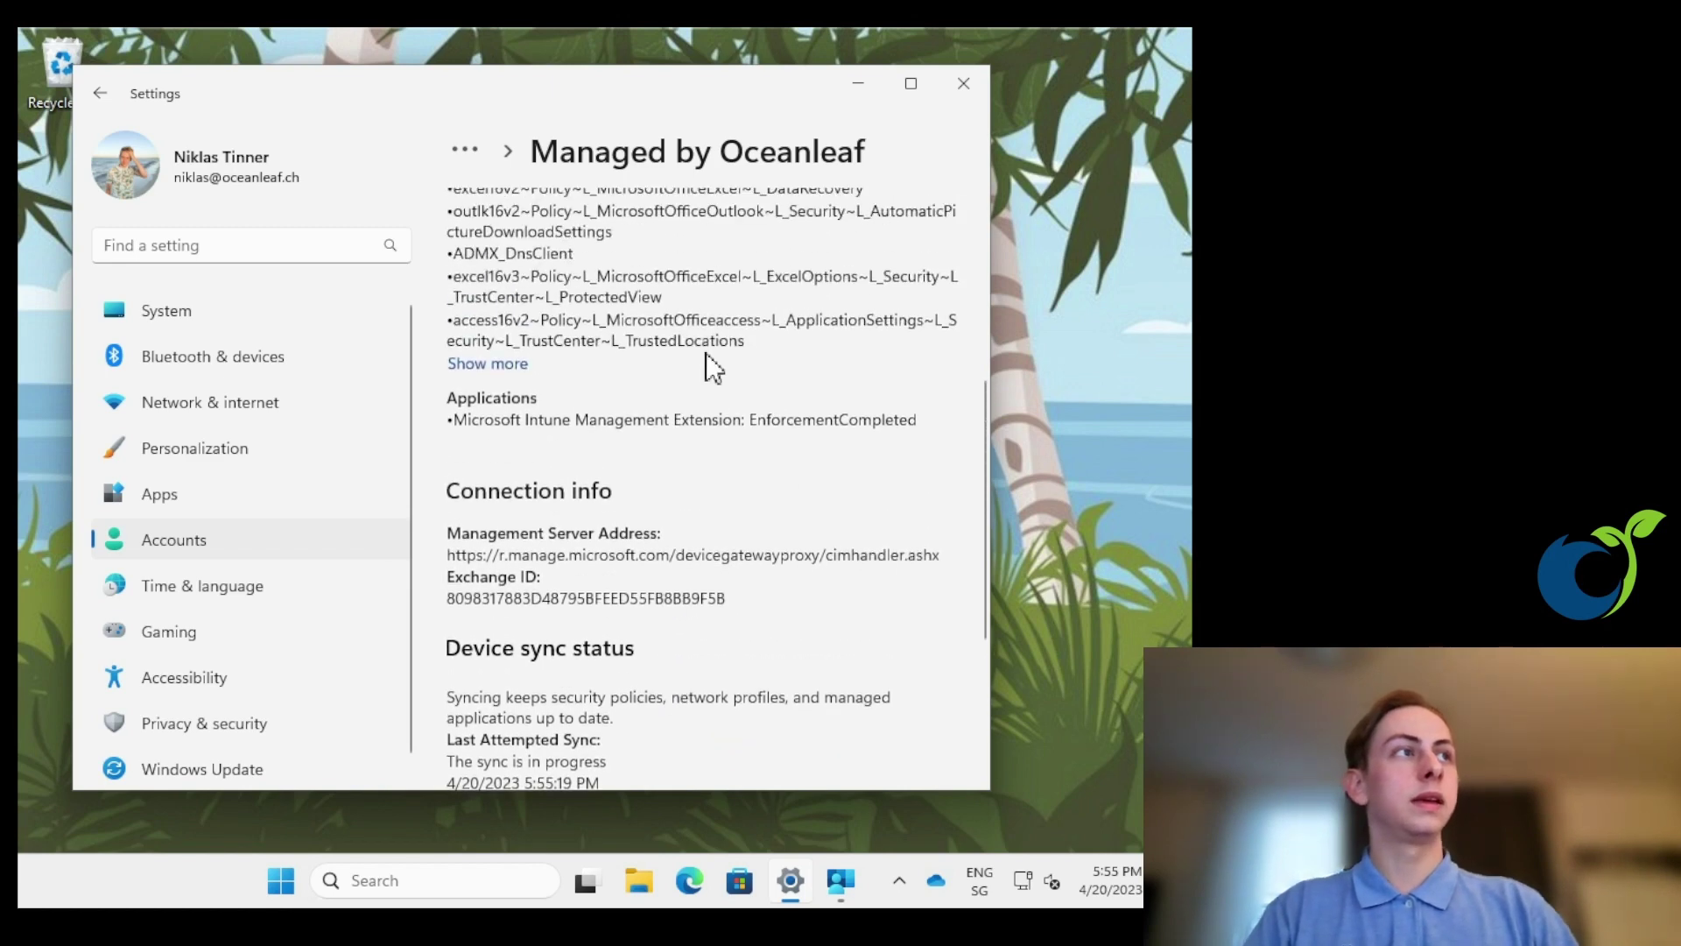
scroll(700, 358, up, 5)
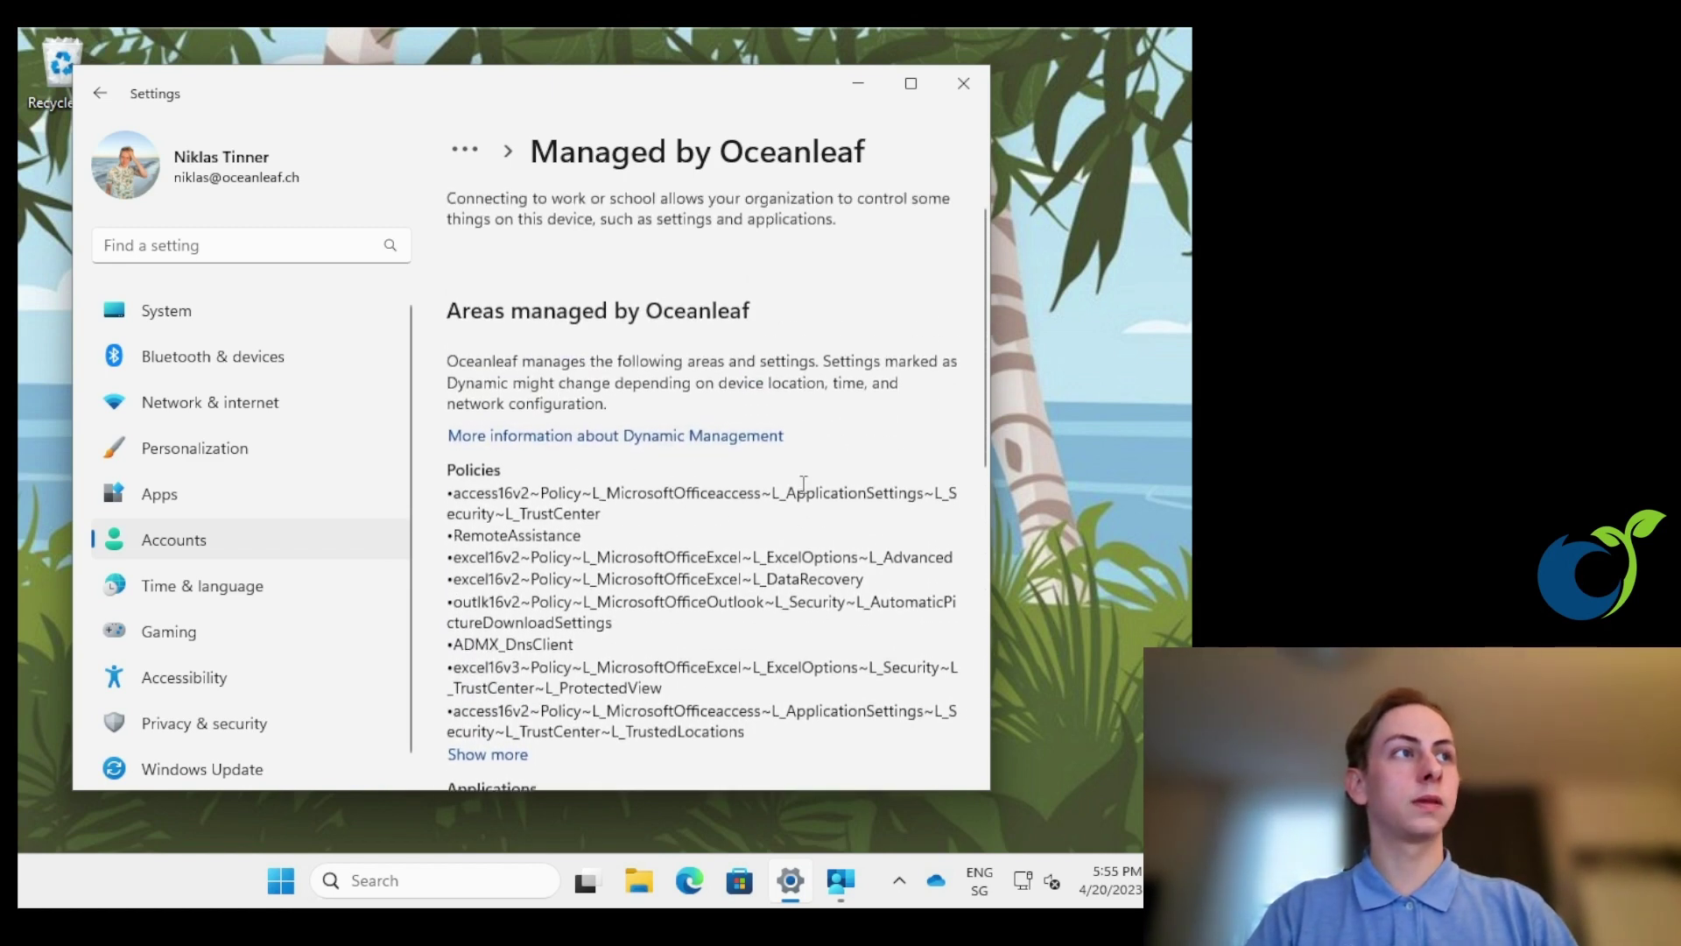
scroll(613, 433, down, 1)
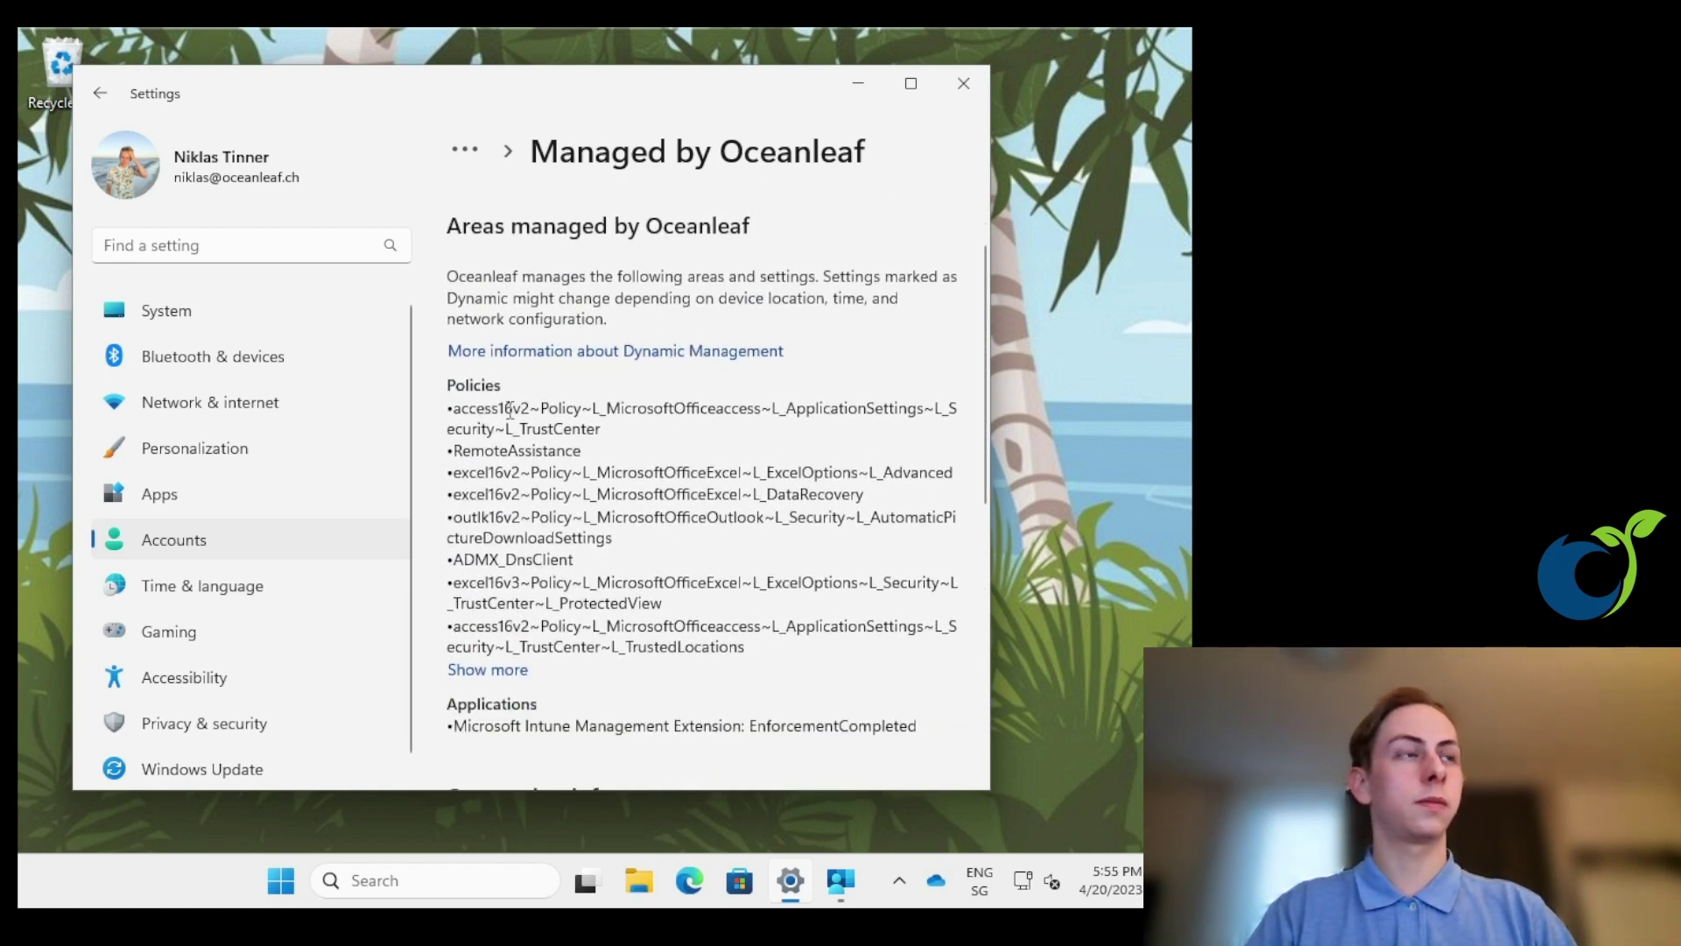
scroll(574, 585, down, 3)
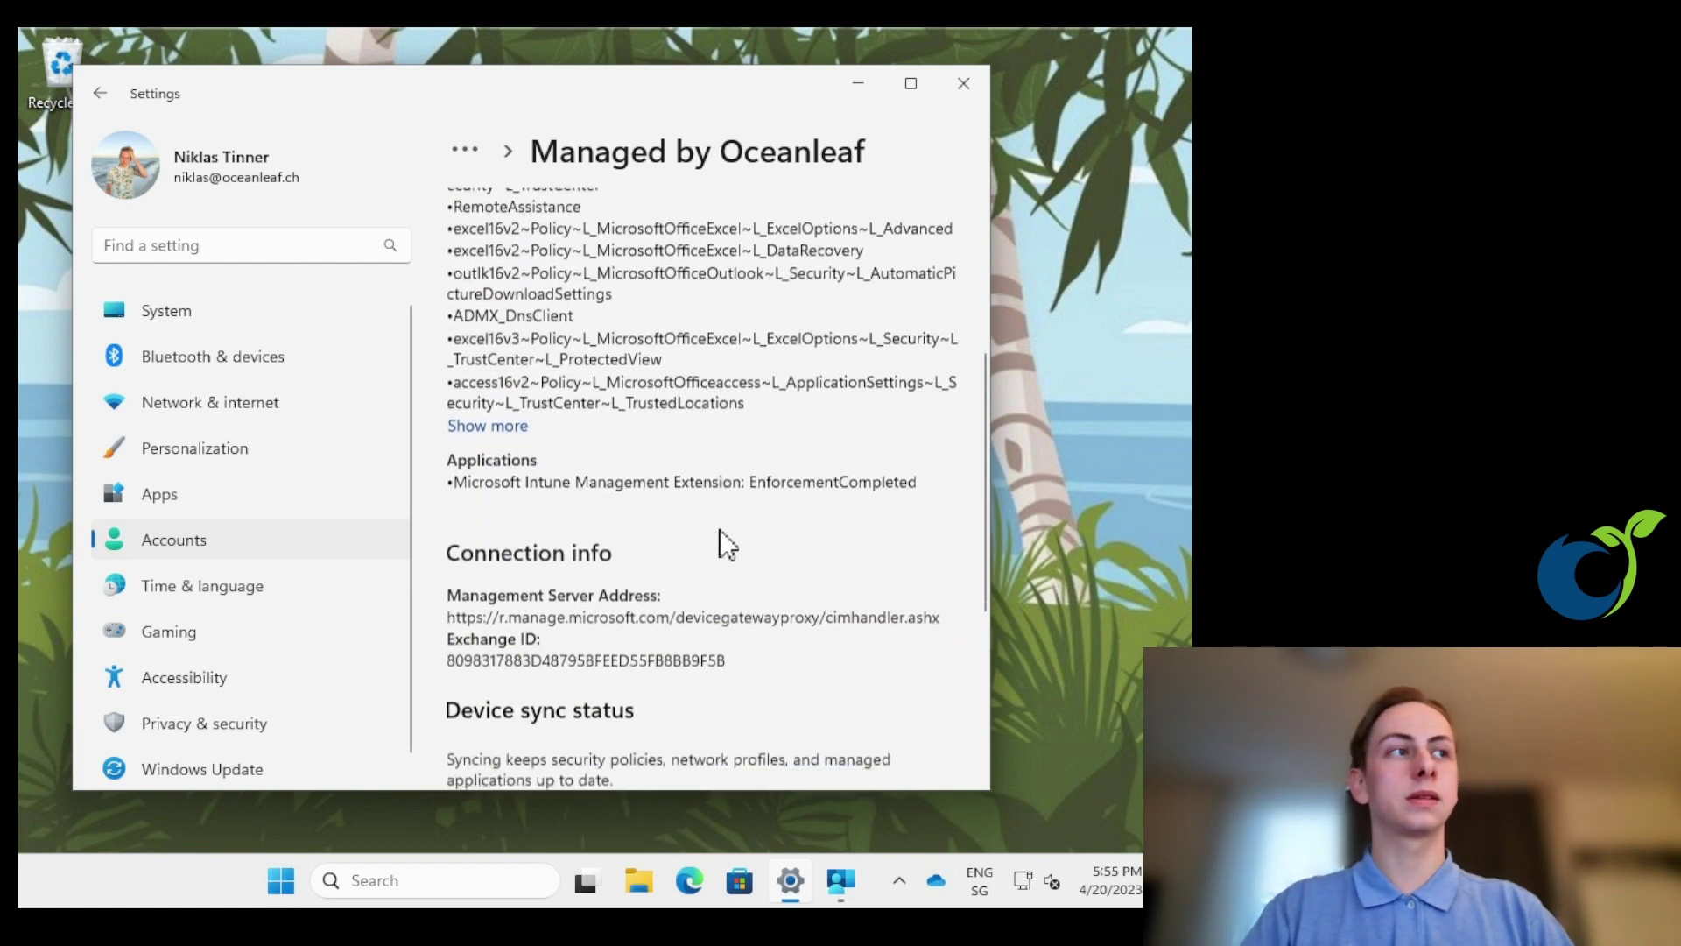
scroll(701, 516, down, 3)
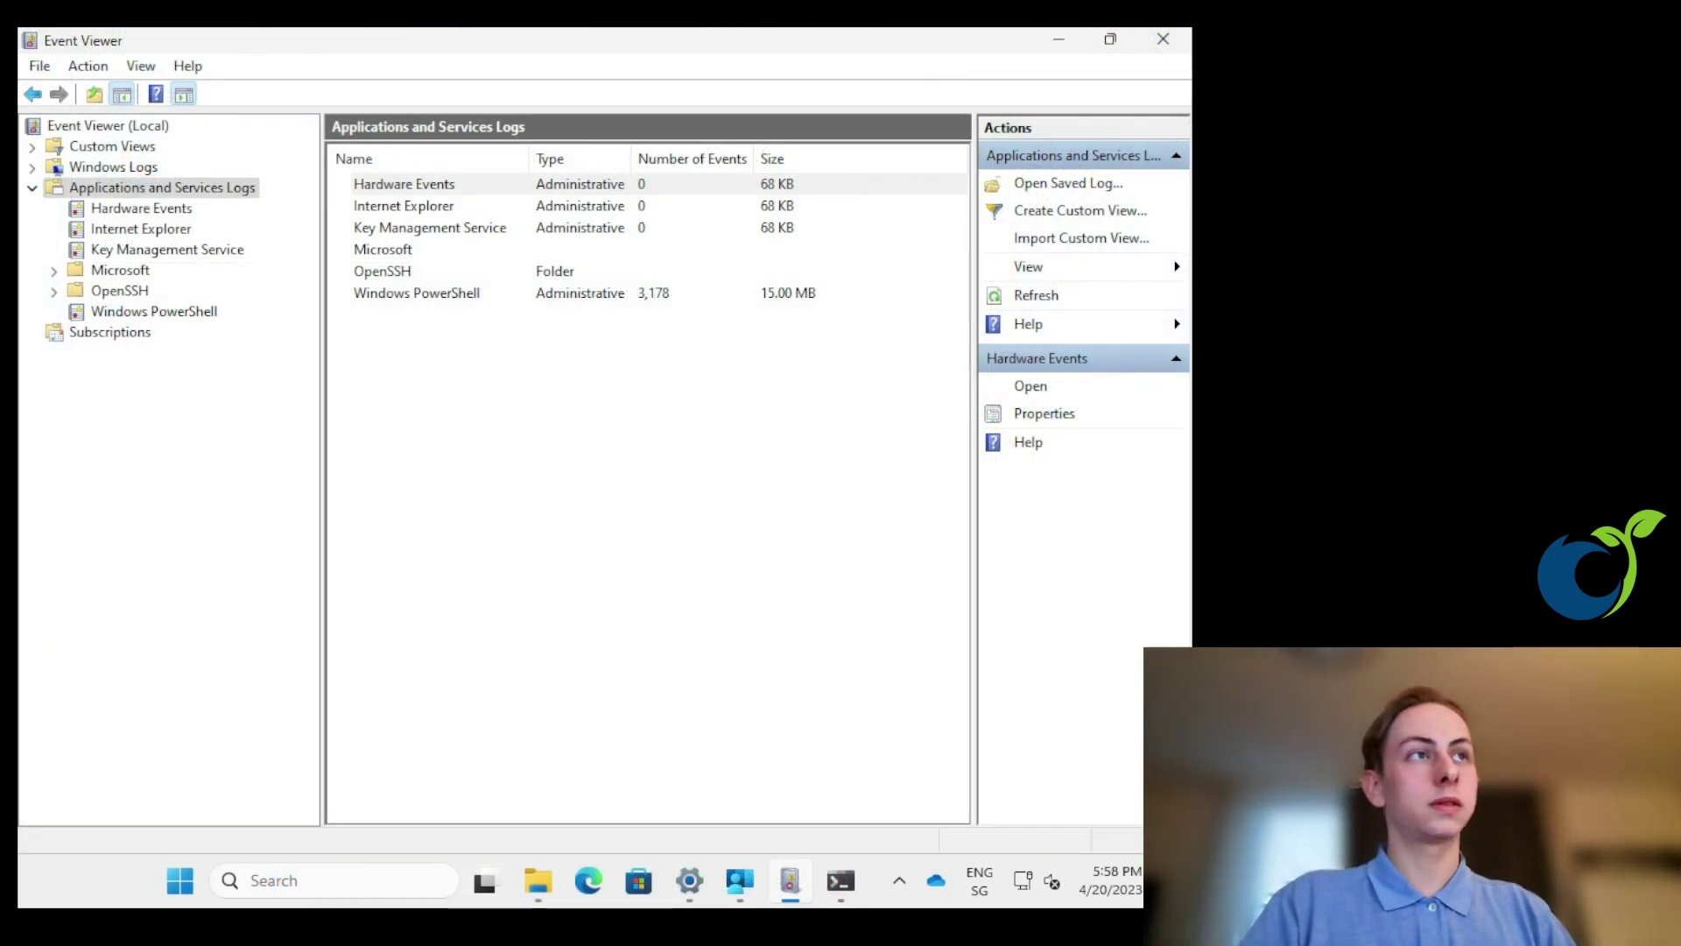
- Expand Microsoft > Windows > DeviceManagement-Enterprise-Diagnostics-Provider in Event Viewer's log tree
click(55, 271)
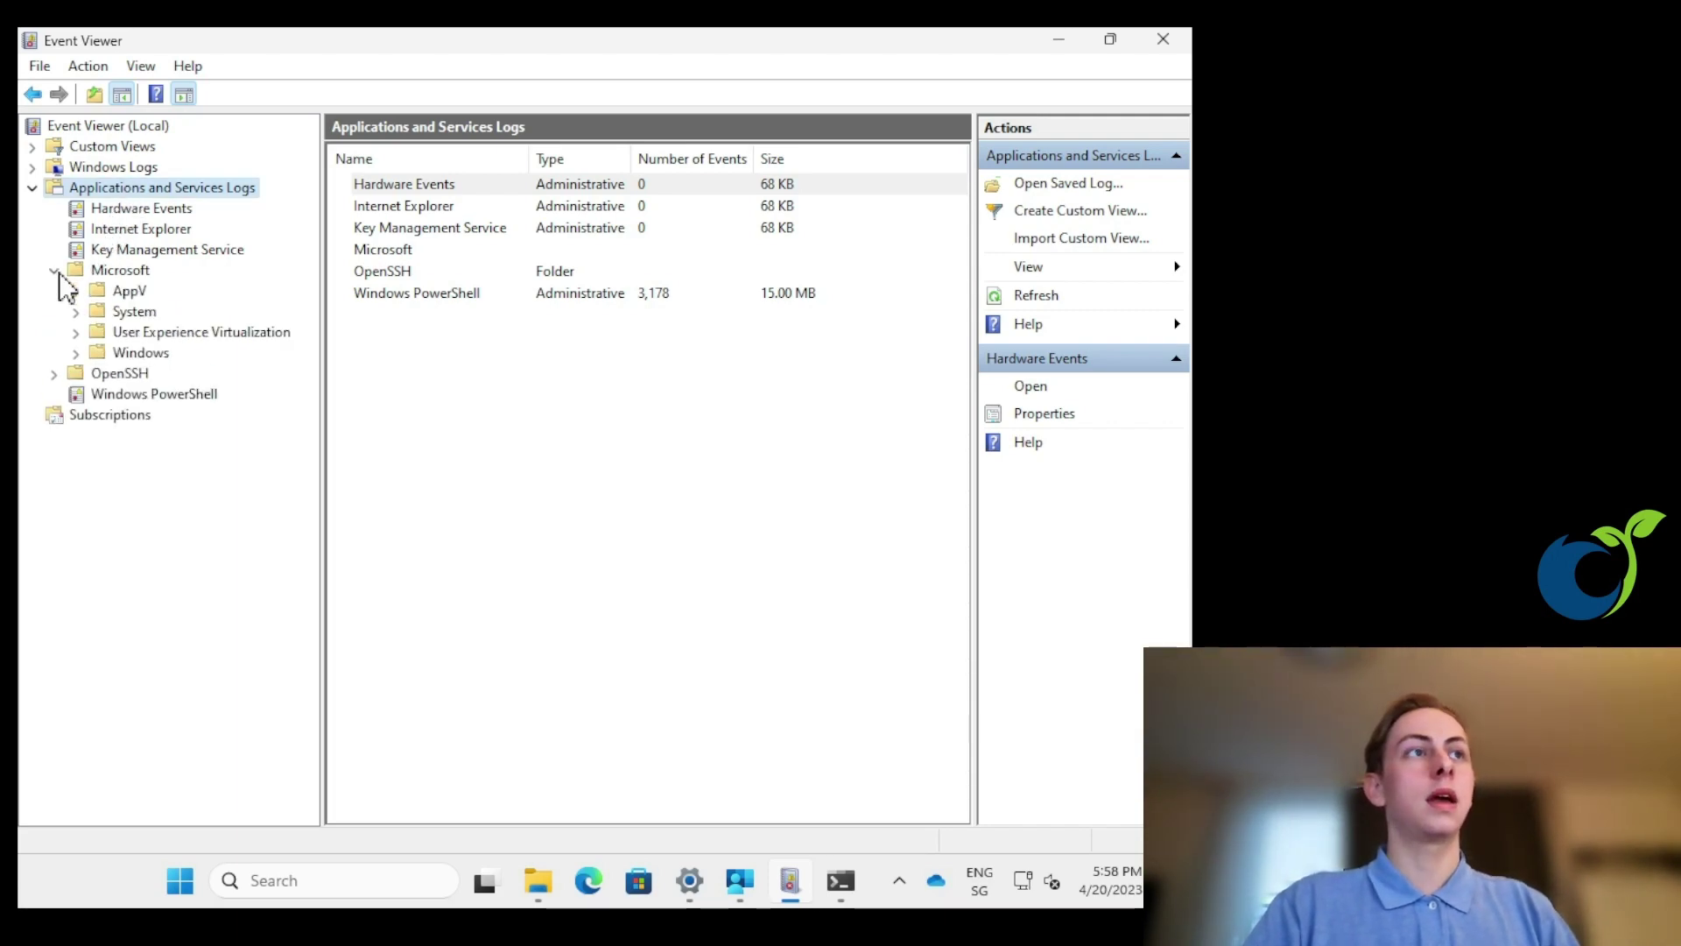
click(78, 353)
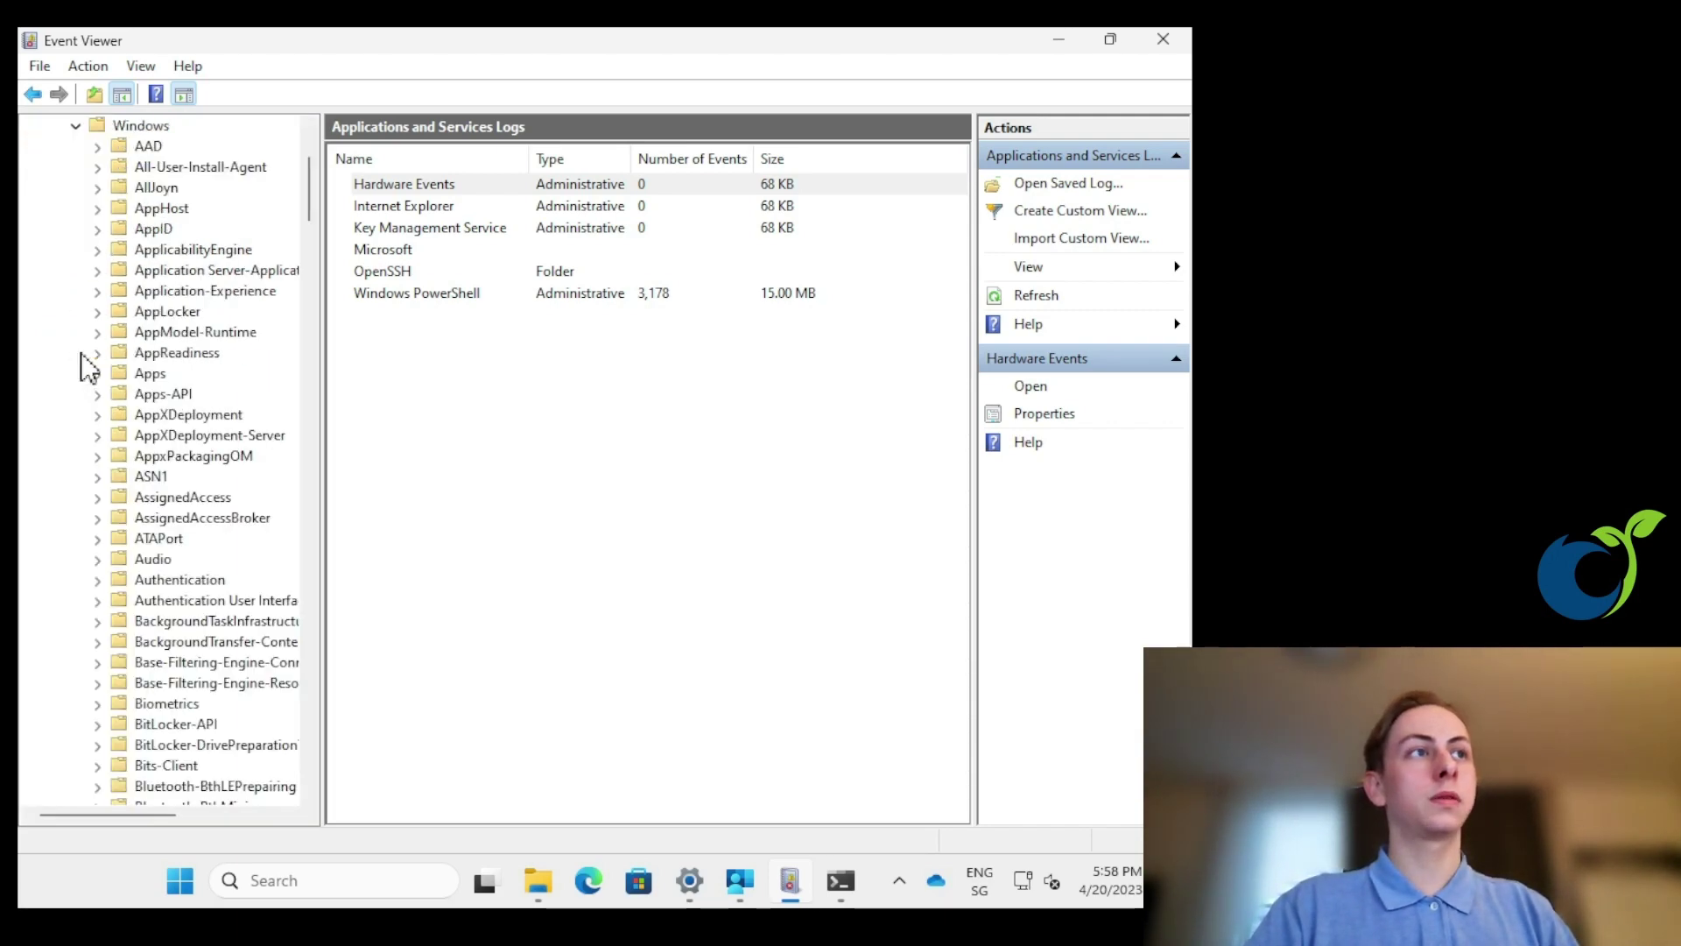
click(150, 373)
key(d)
scroll(171, 385, down, 5)
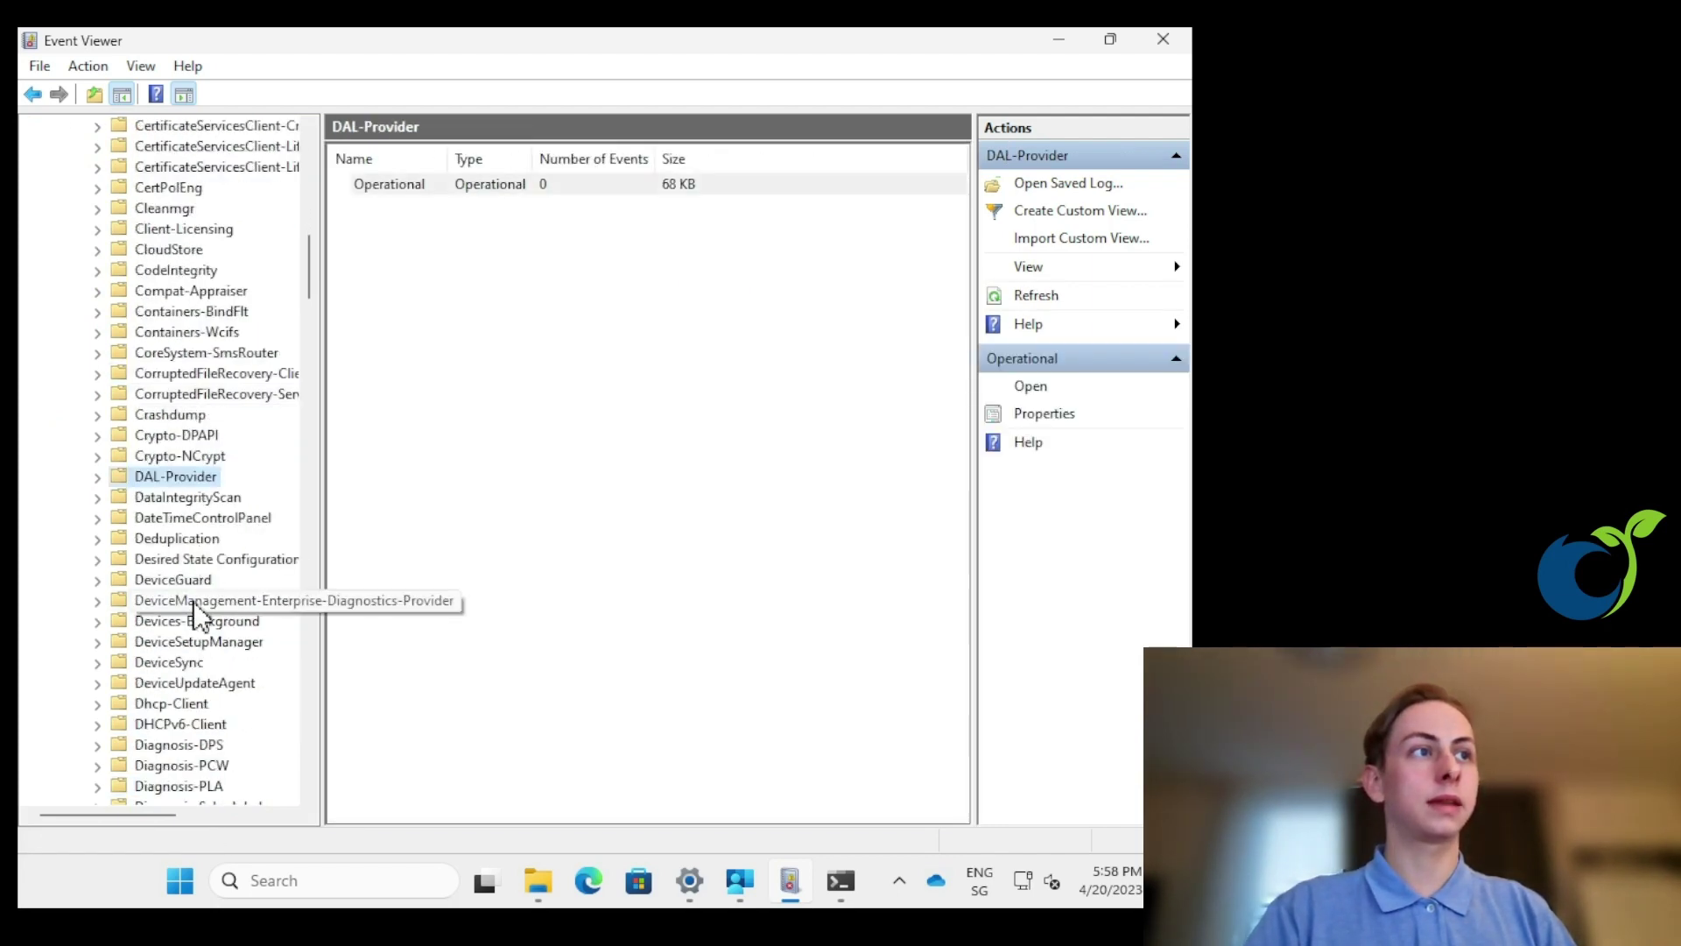
click(193, 602)
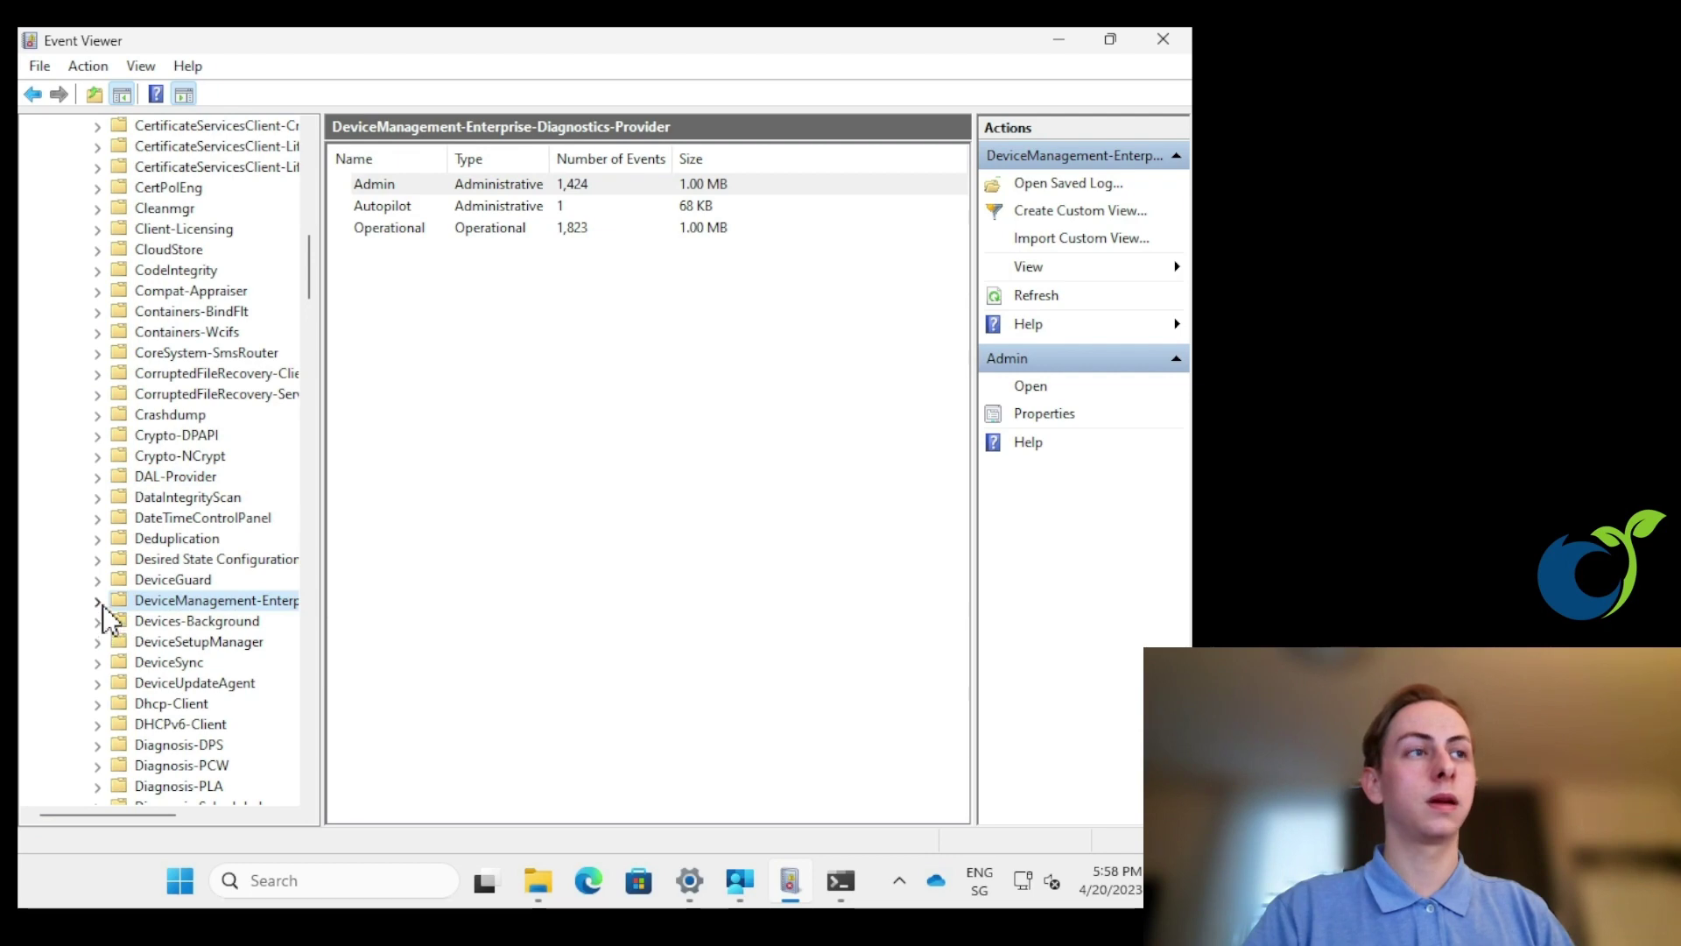
click(97, 600)
scroll(165, 584, down, 1)
- Open the Admin log and inspect events 256, 209 and error 404
click(176, 561)
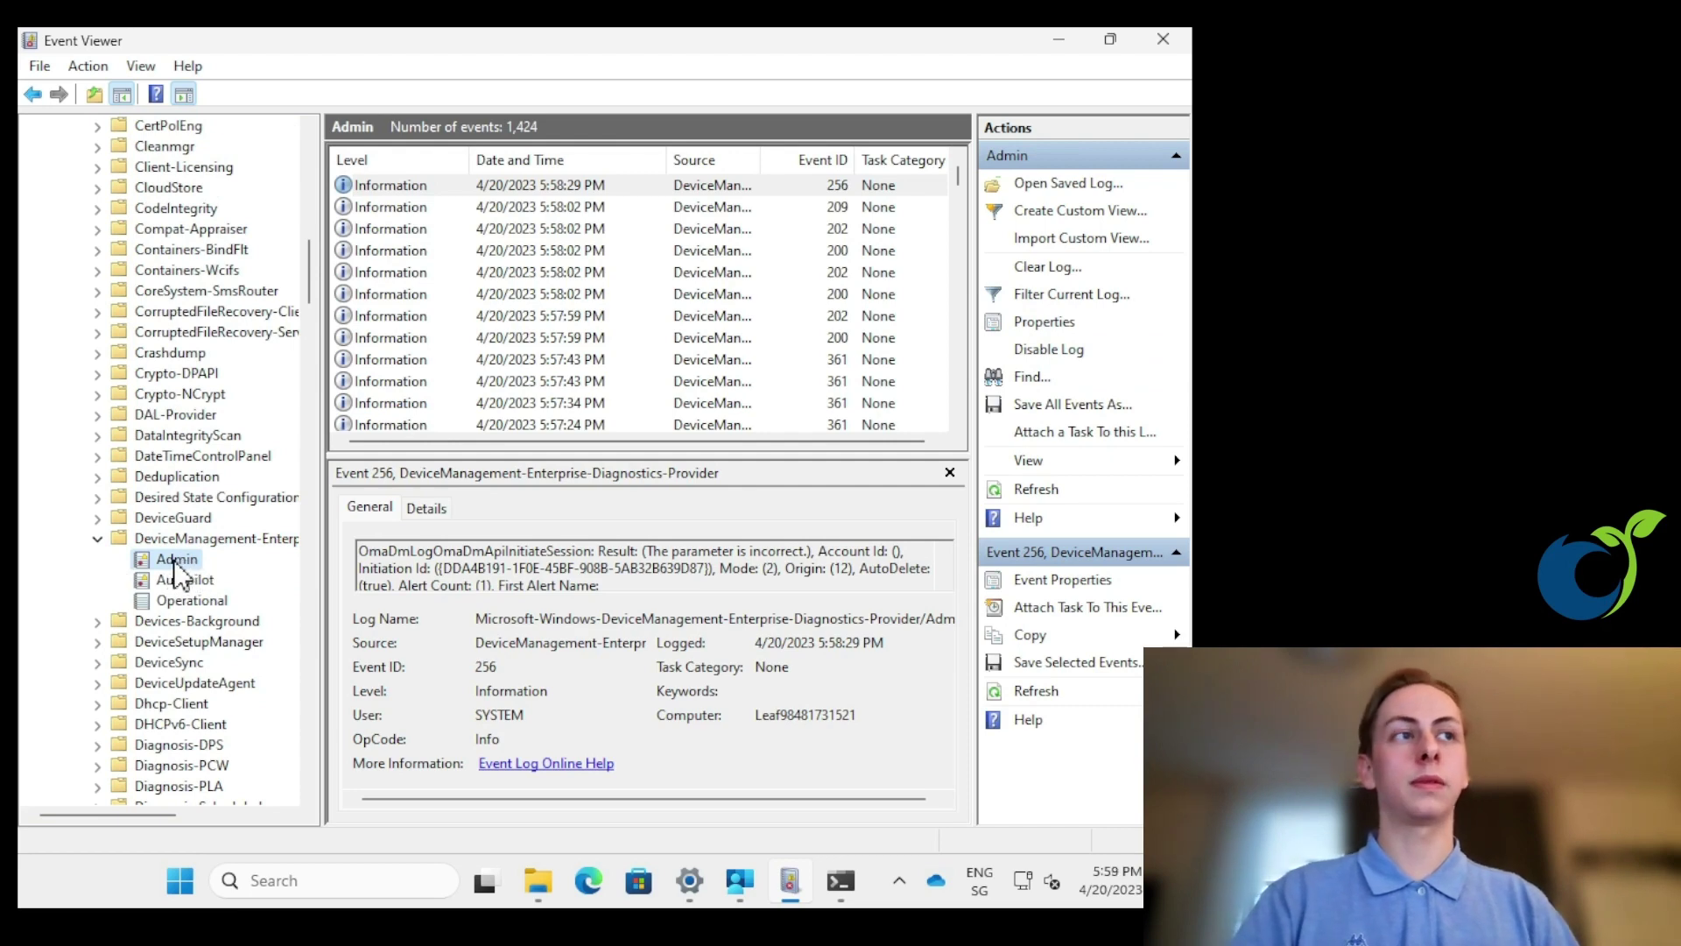
click(449, 188)
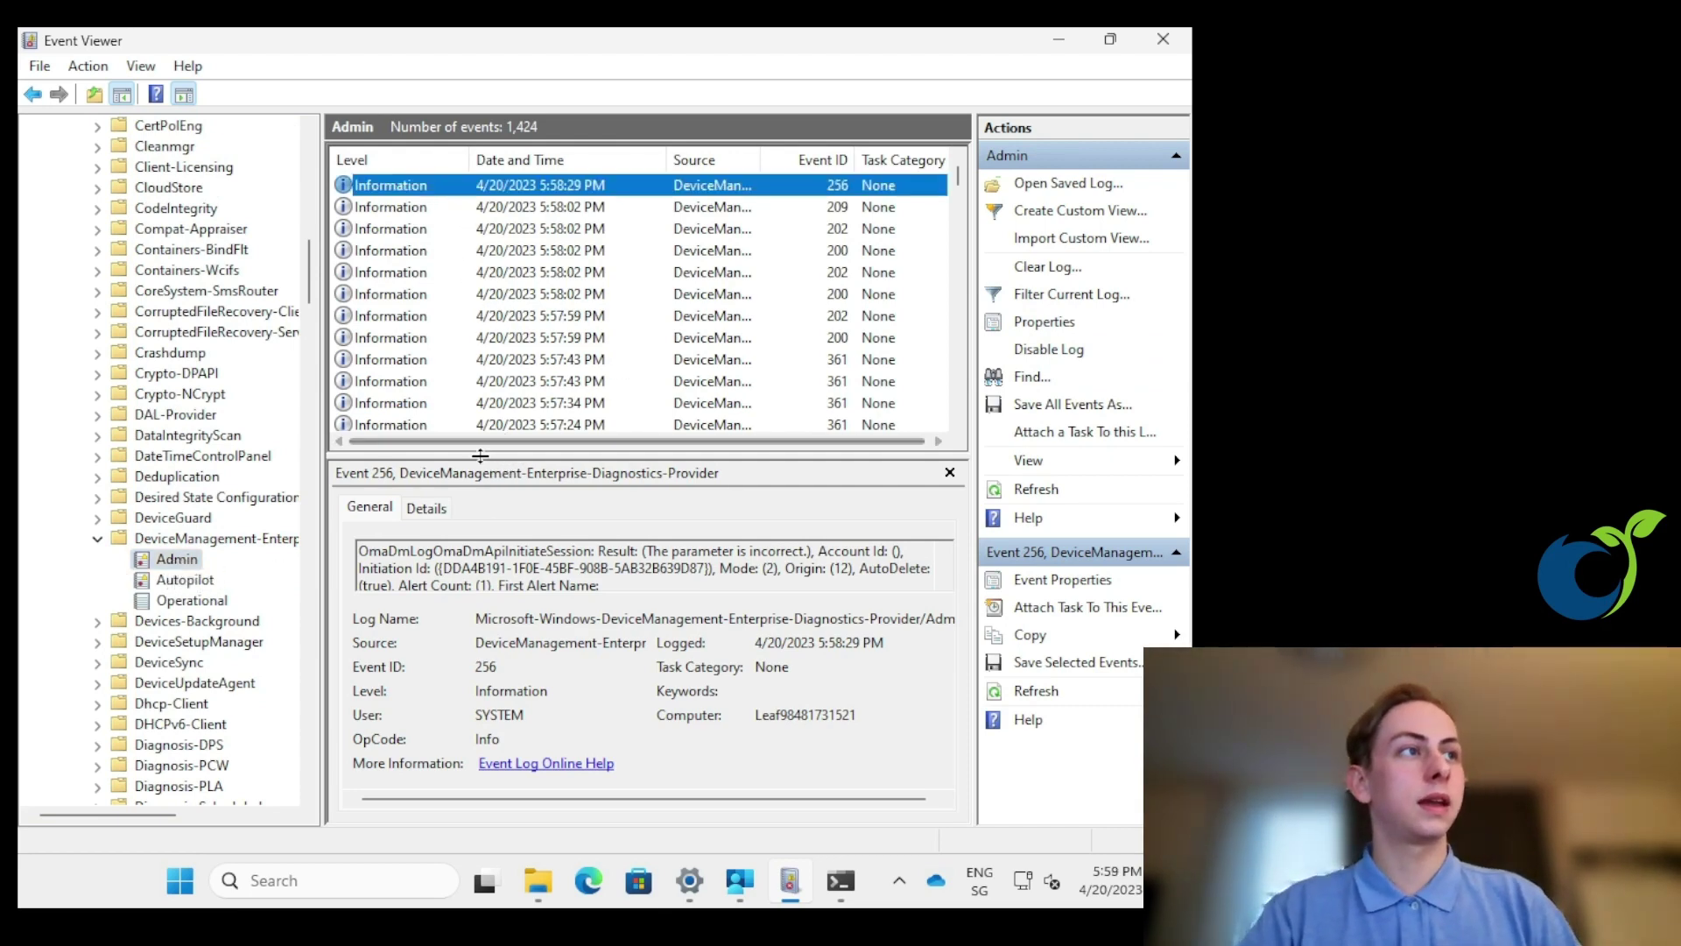
drag(493, 453, 504, 348)
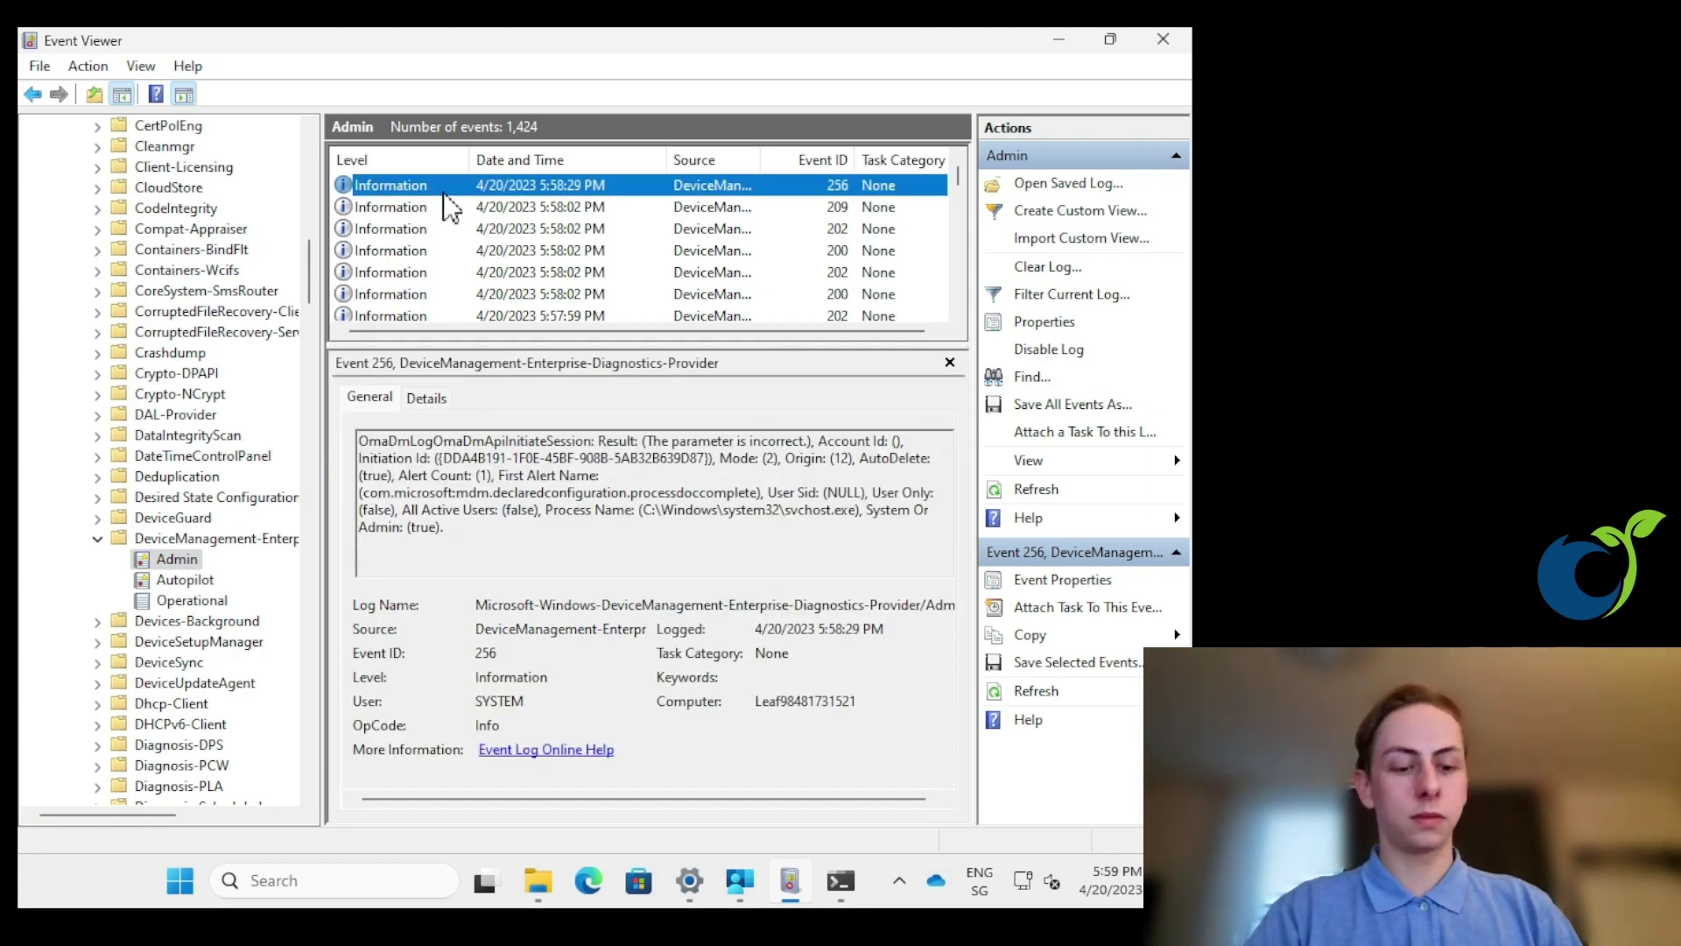
click(447, 207)
key(Down)
key(Down)
key(Down)
key(Down)
key(Down)
key(Down)
key(Down)
key(Down)
key(Down)
key(Down)
key(Down)
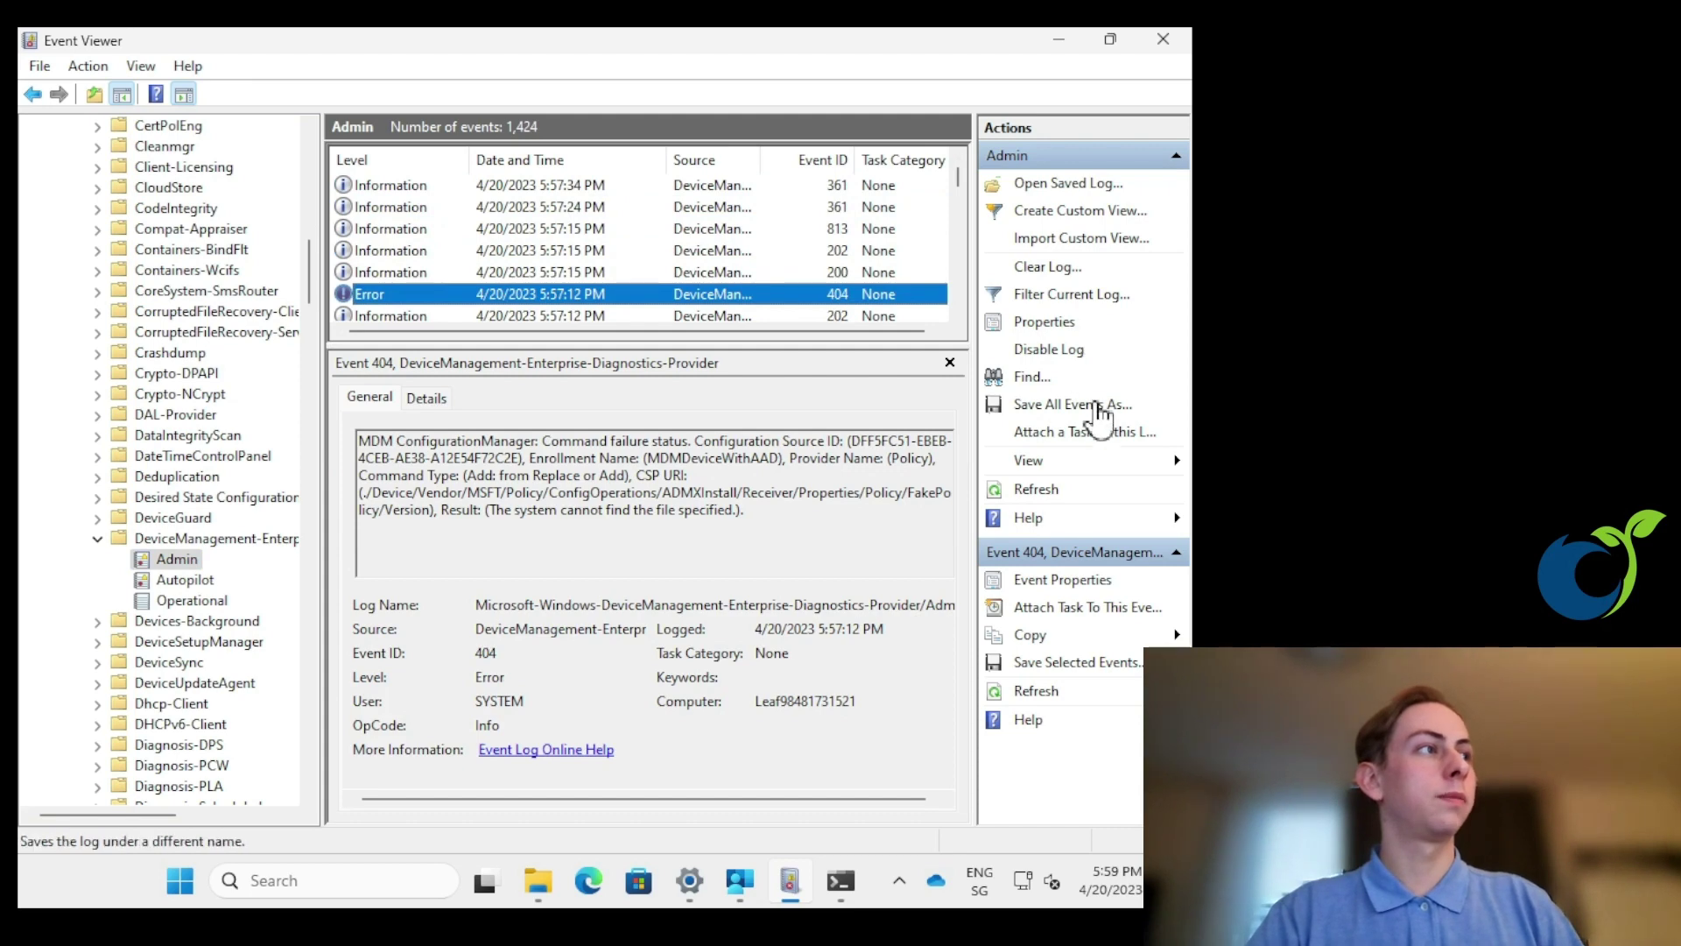
- Filter the Admin log to Critical, Error and Warning events
click(1068, 298)
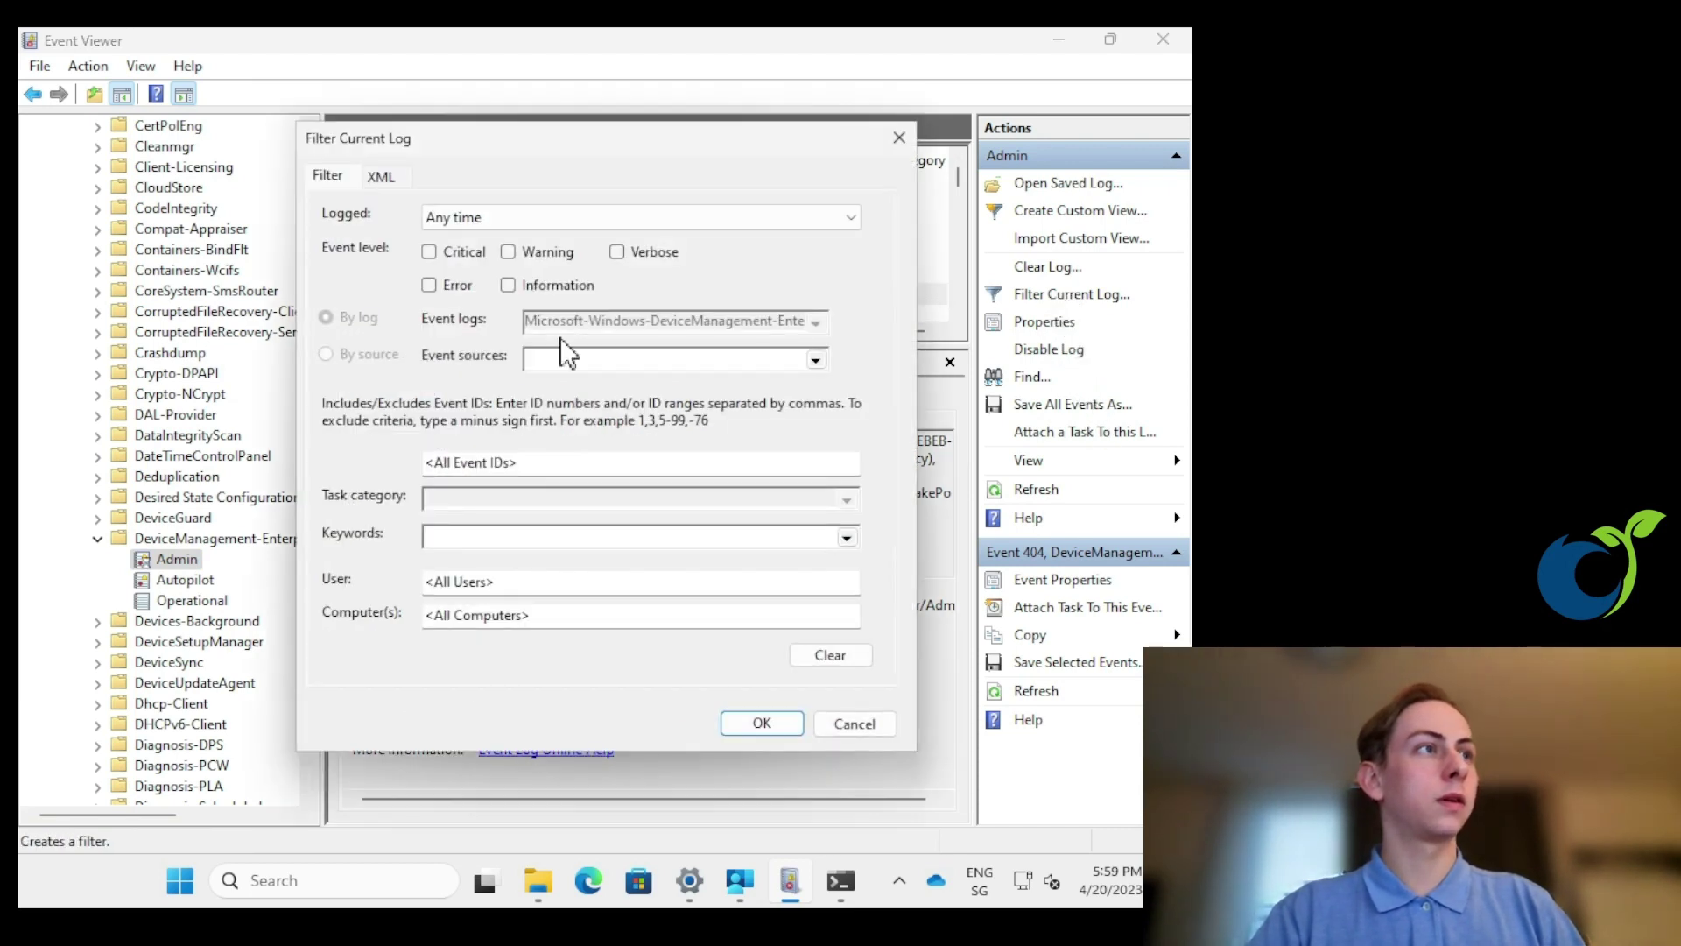
click(429, 286)
click(429, 252)
click(508, 252)
click(761, 723)
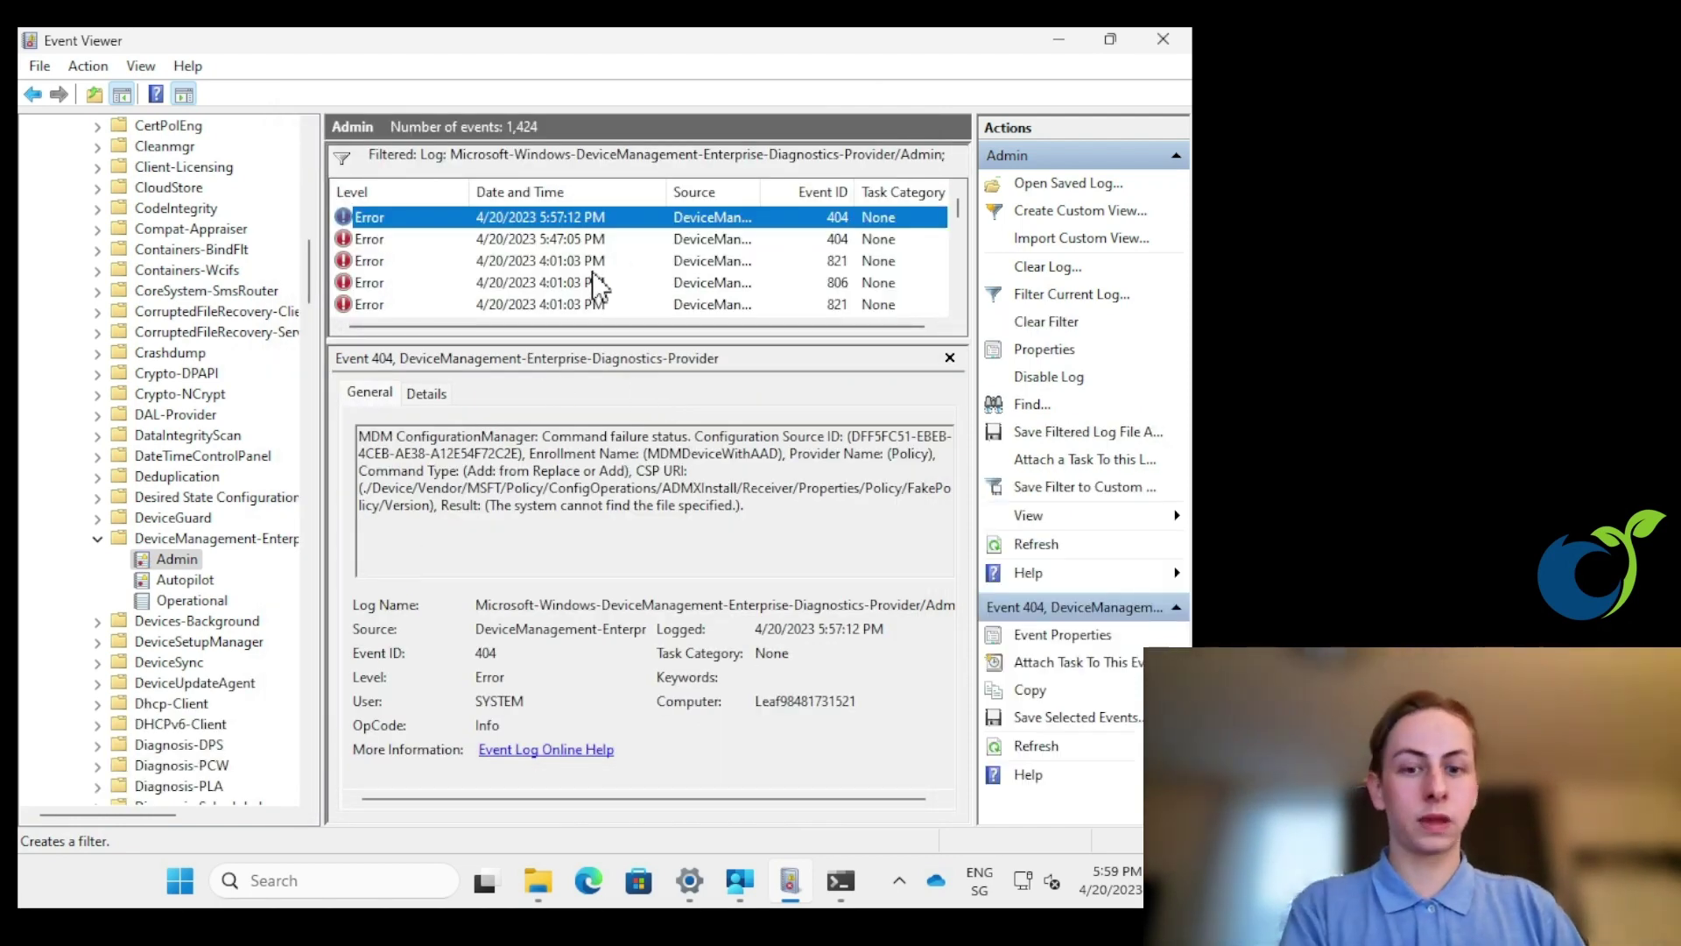
- Review errors 821 and 806, check the Autopilot and Operational logs, then minimize Event Viewer
click(506, 261)
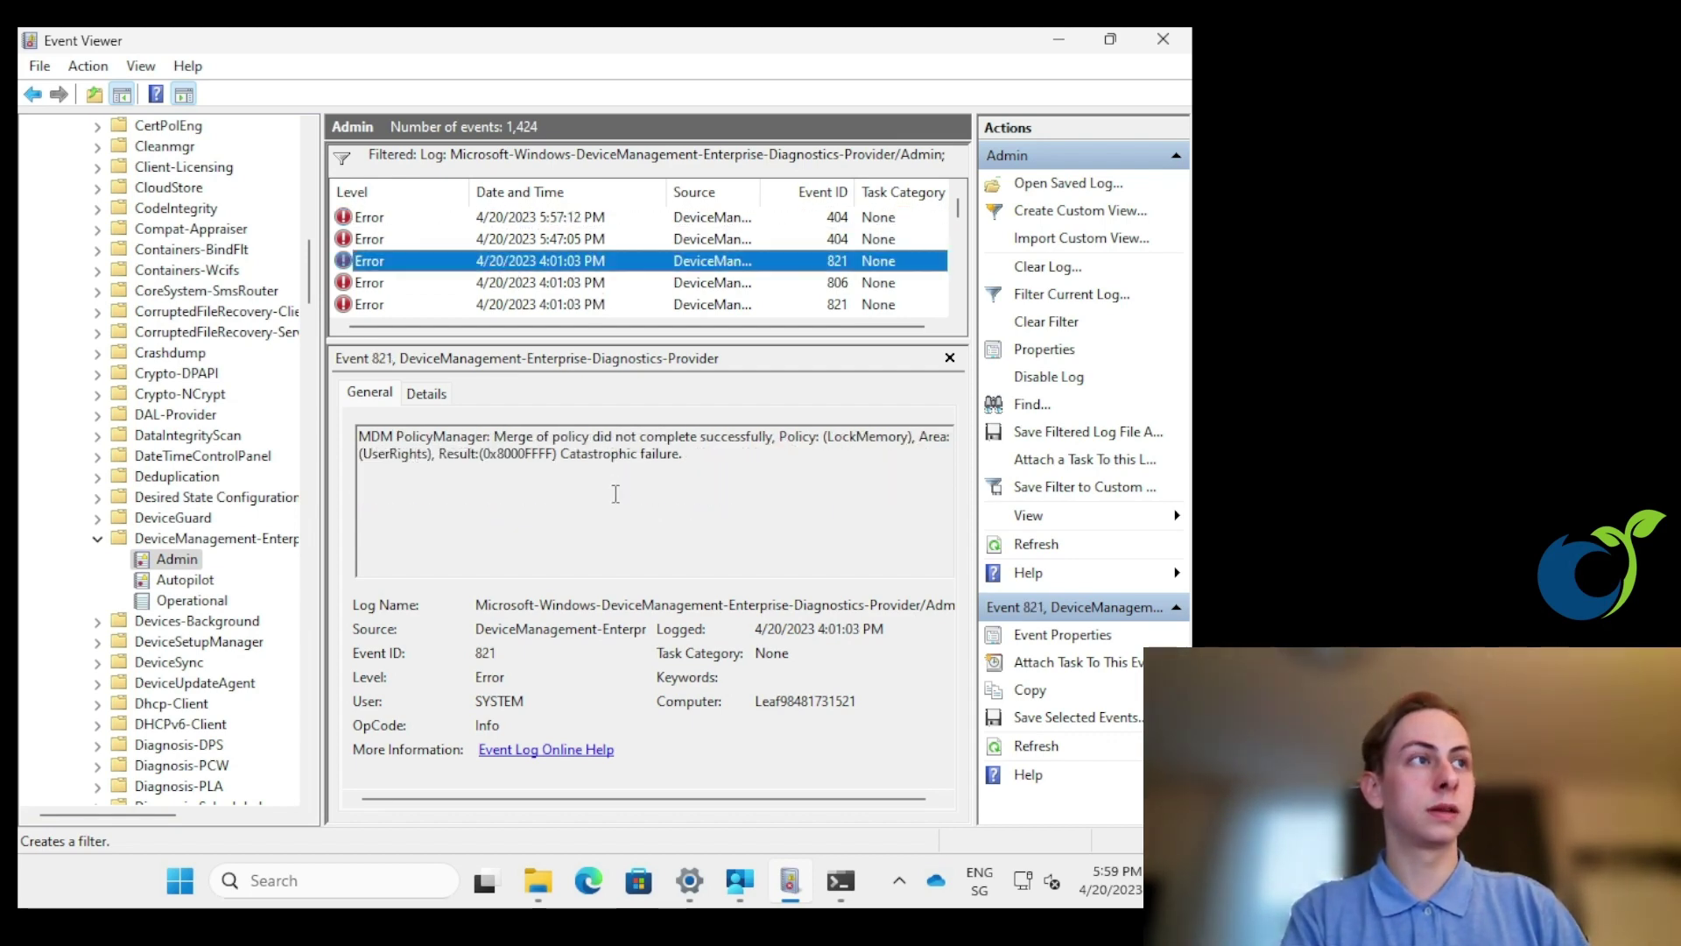
key(Down)
key(Down)
key(Down)
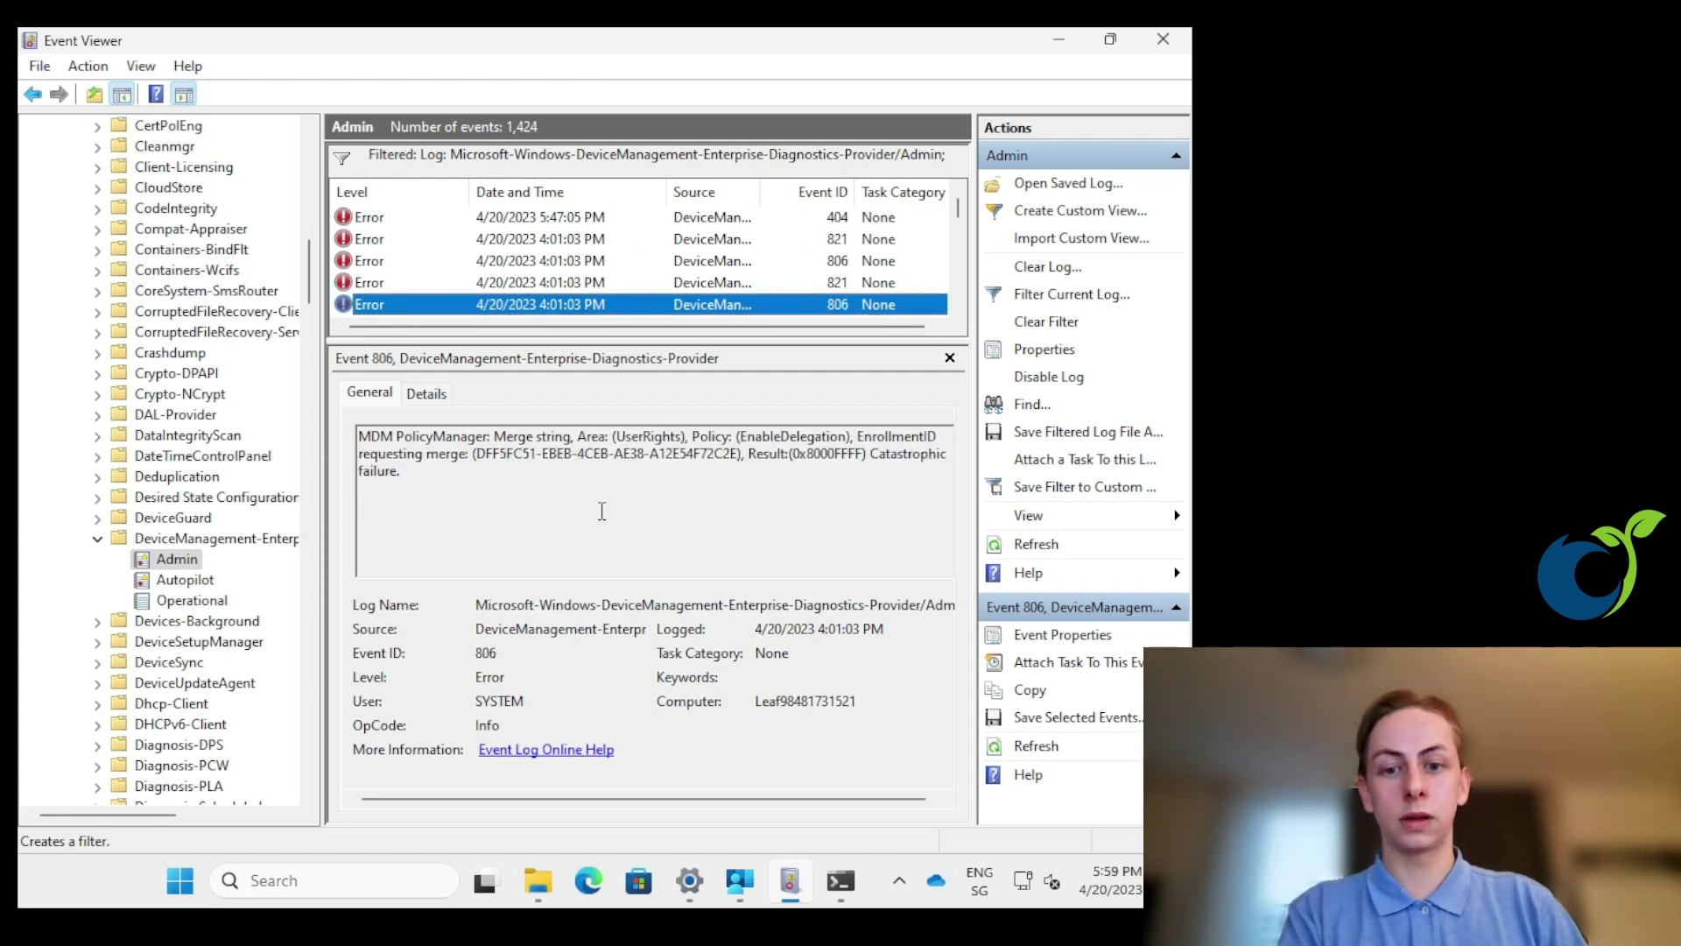
key(Down)
key(Down)
click(184, 580)
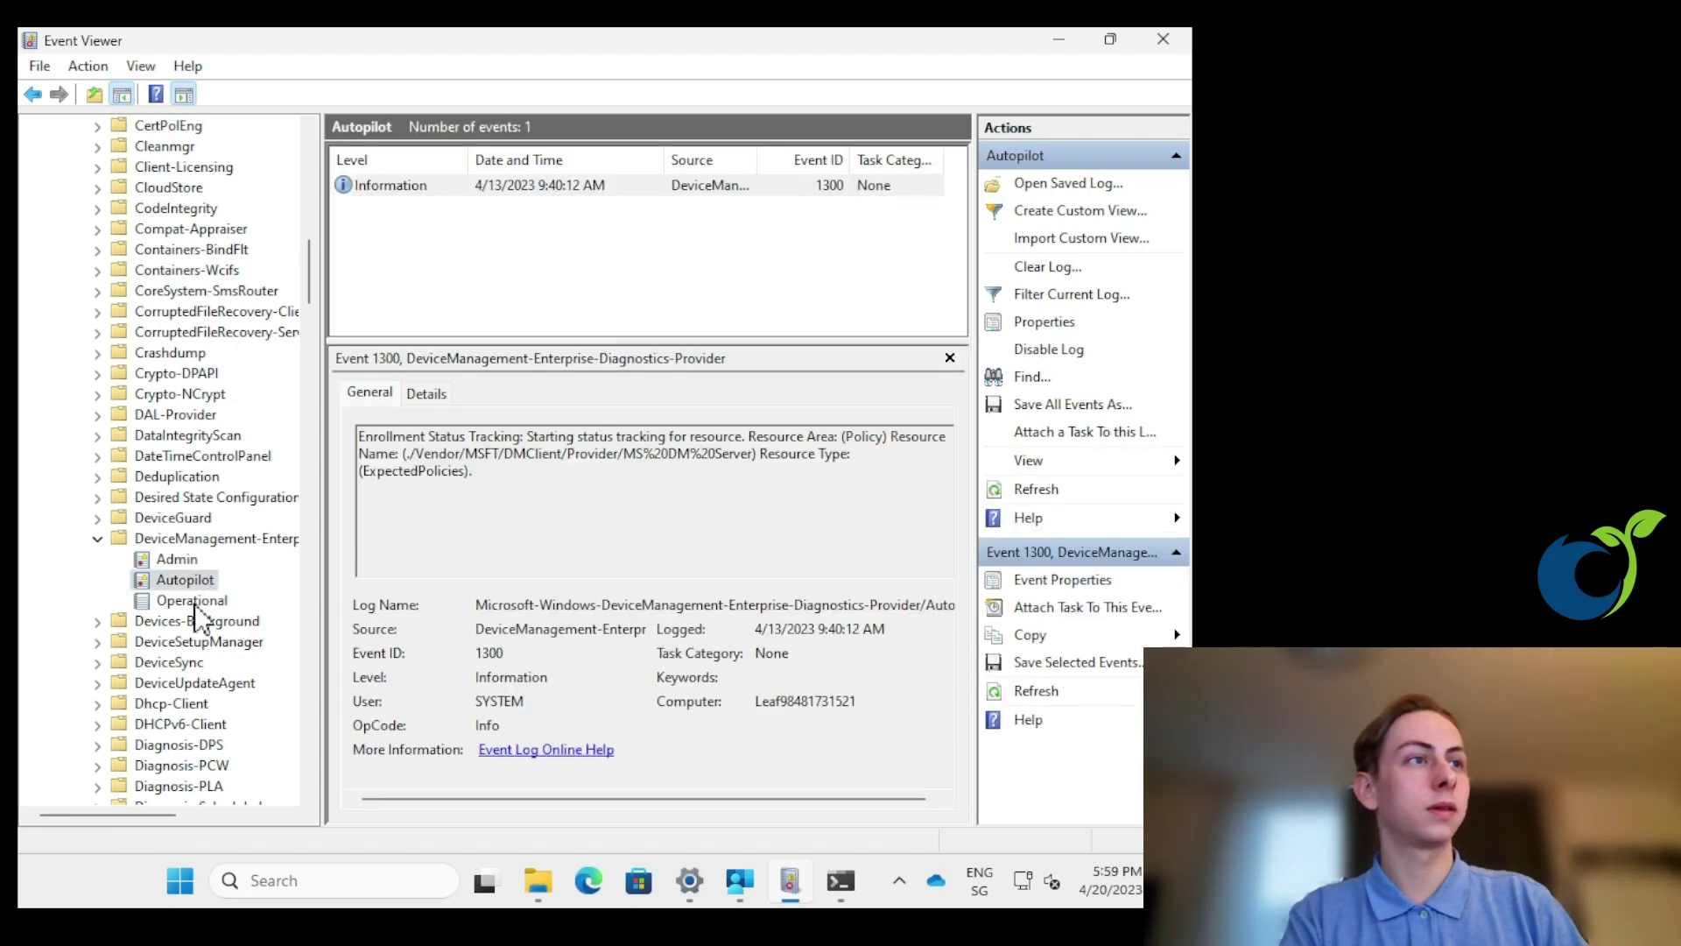
click(188, 601)
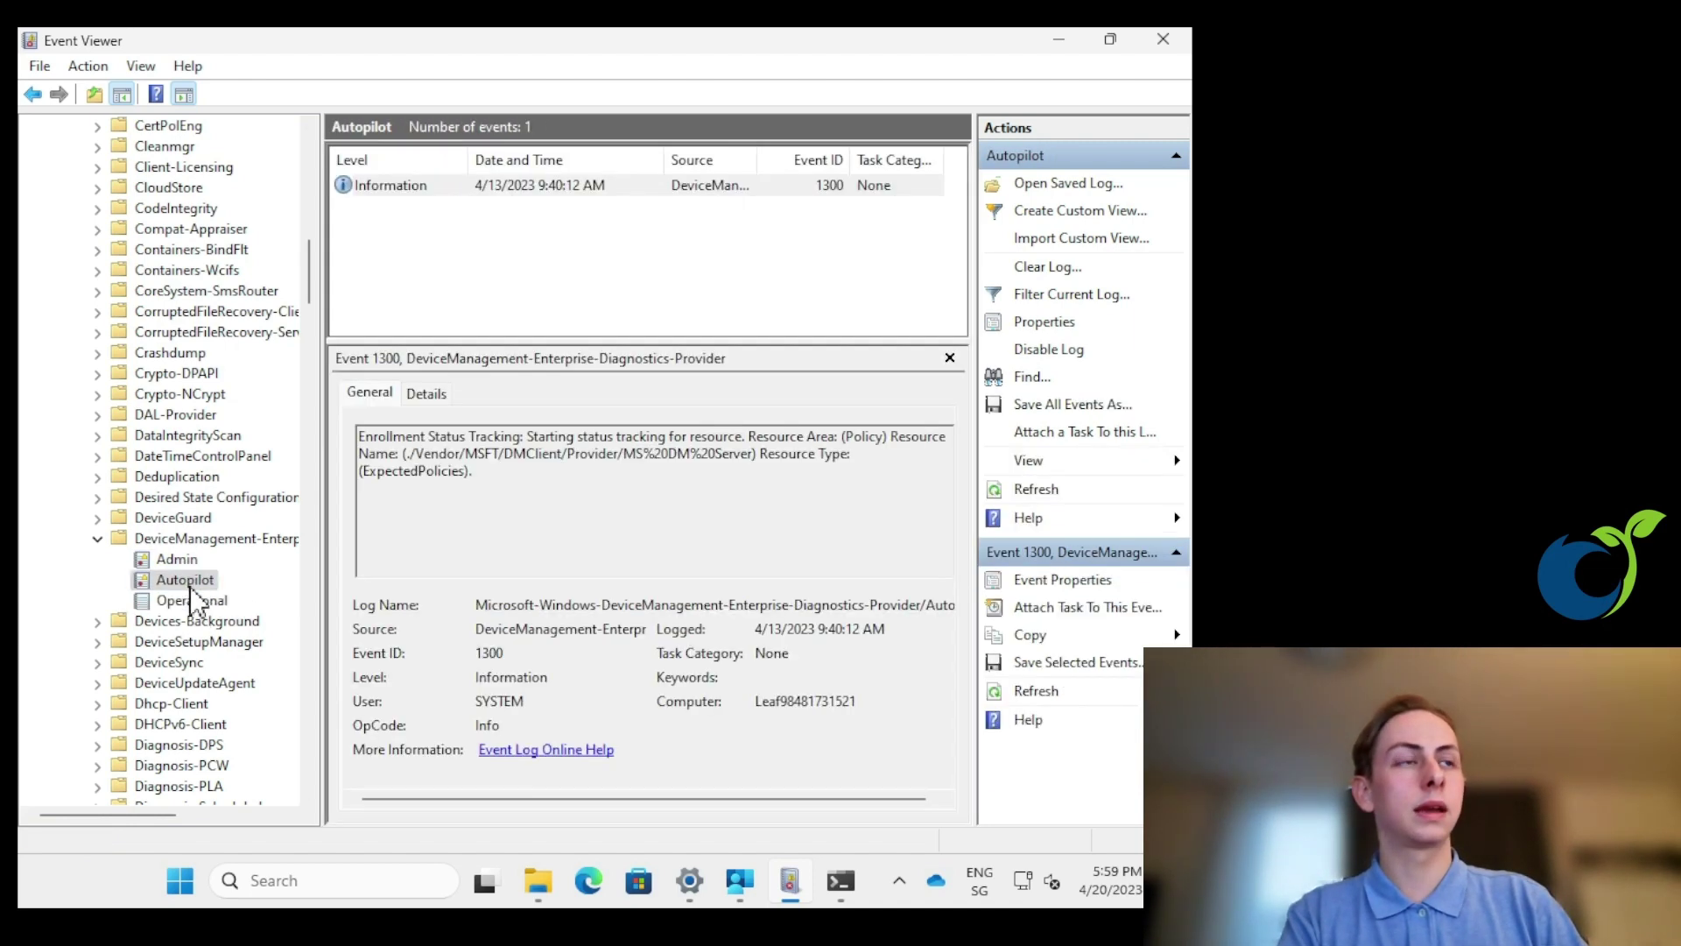
click(178, 560)
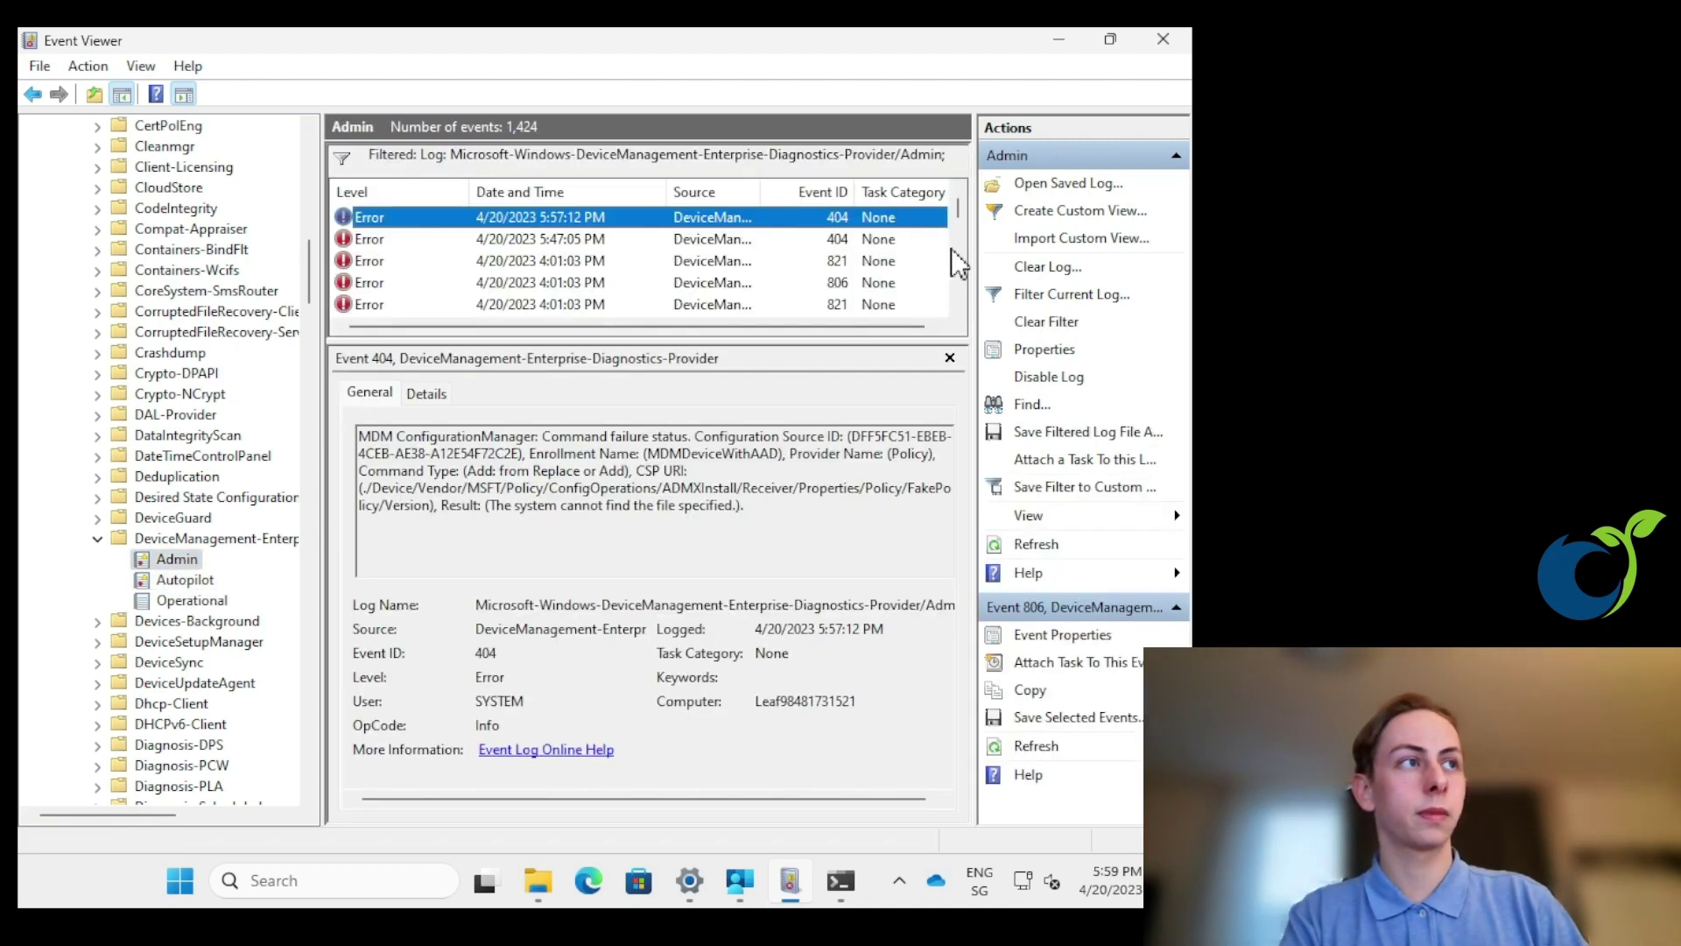
click(1061, 40)
- Run mdmdiagnosticstool.exe -out c:\temp and view the five output files in C:\temp
click(839, 876)
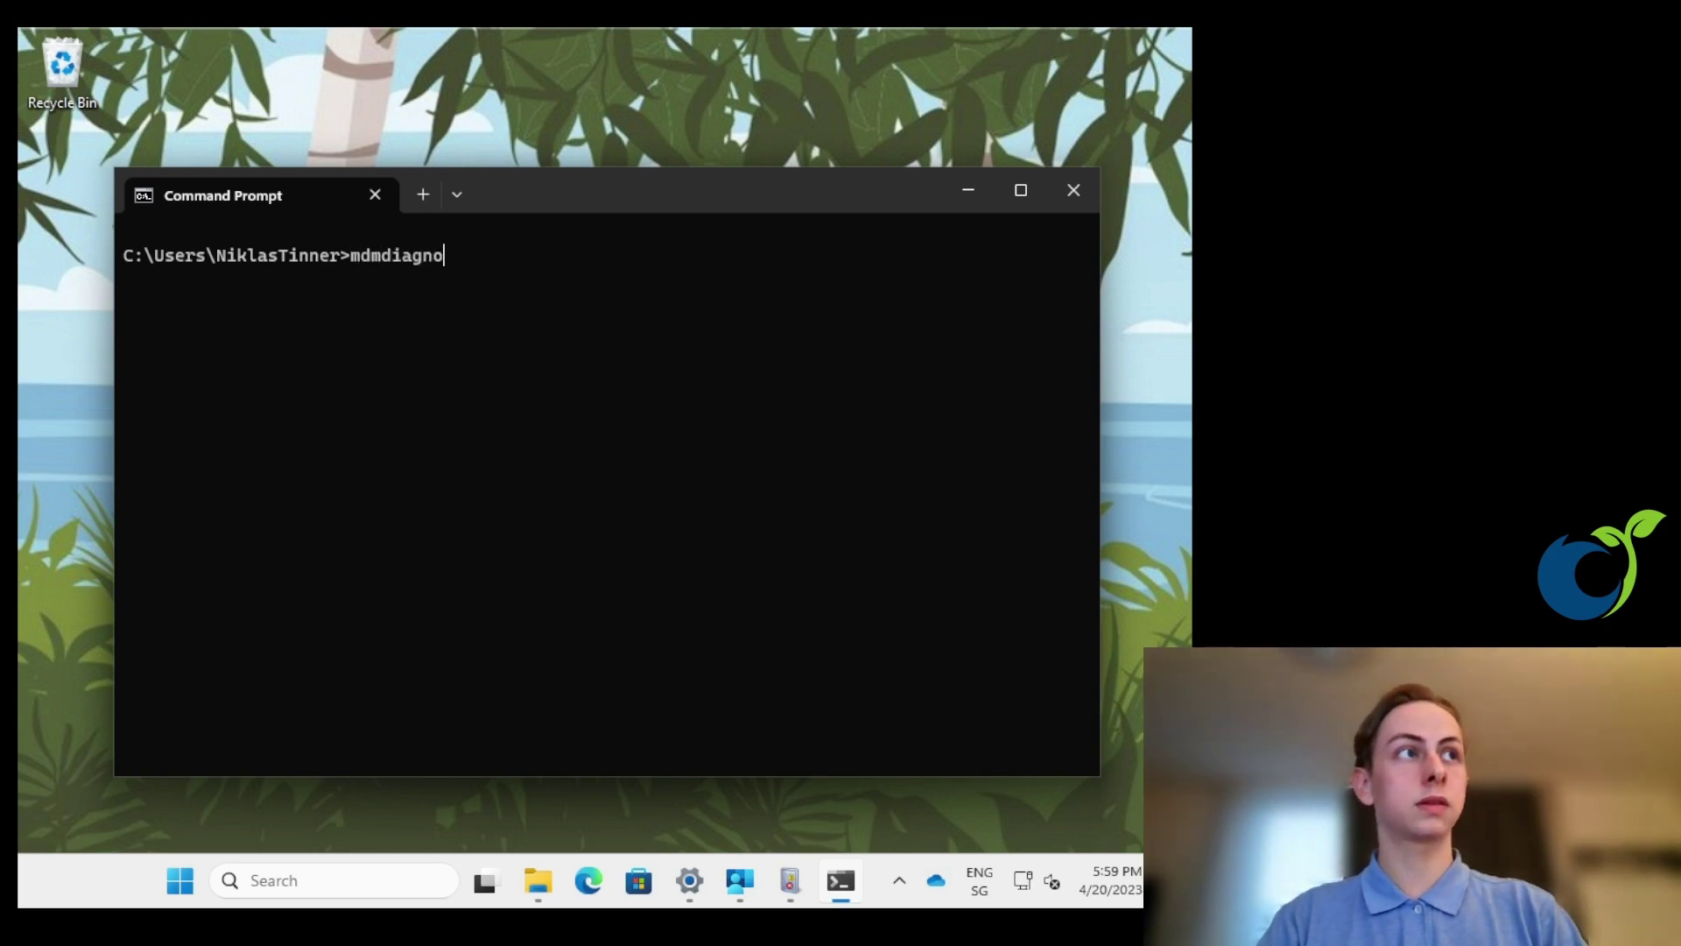
text(sticstool.exe -out c:\temp)
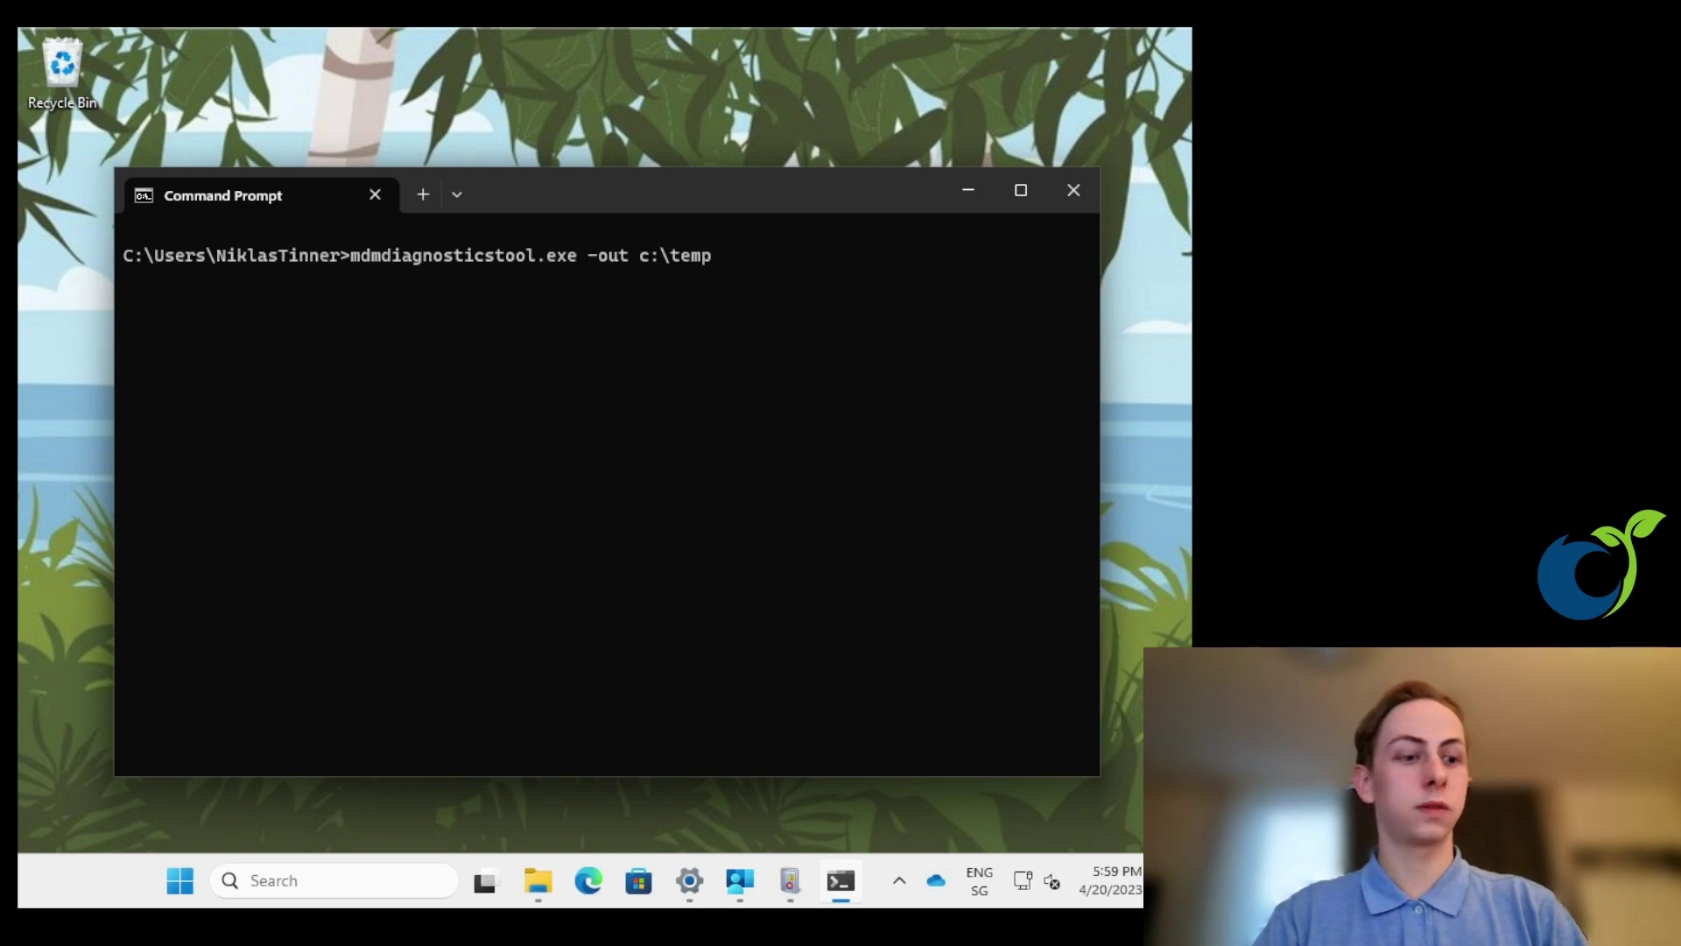
key(Return)
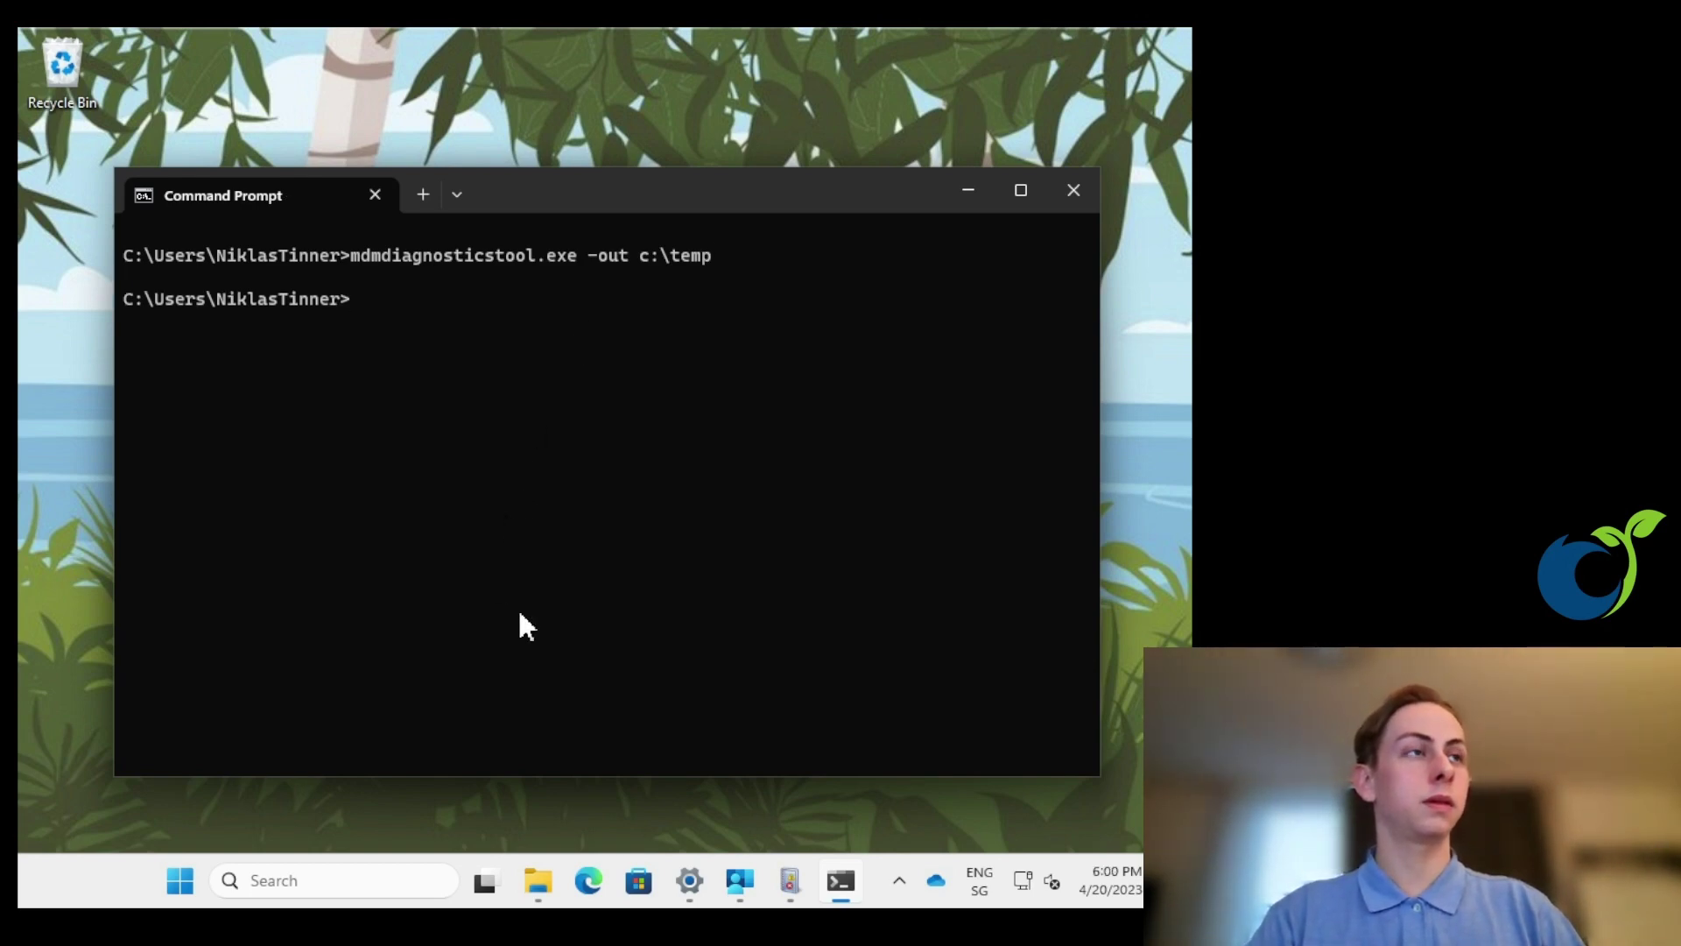
click(537, 876)
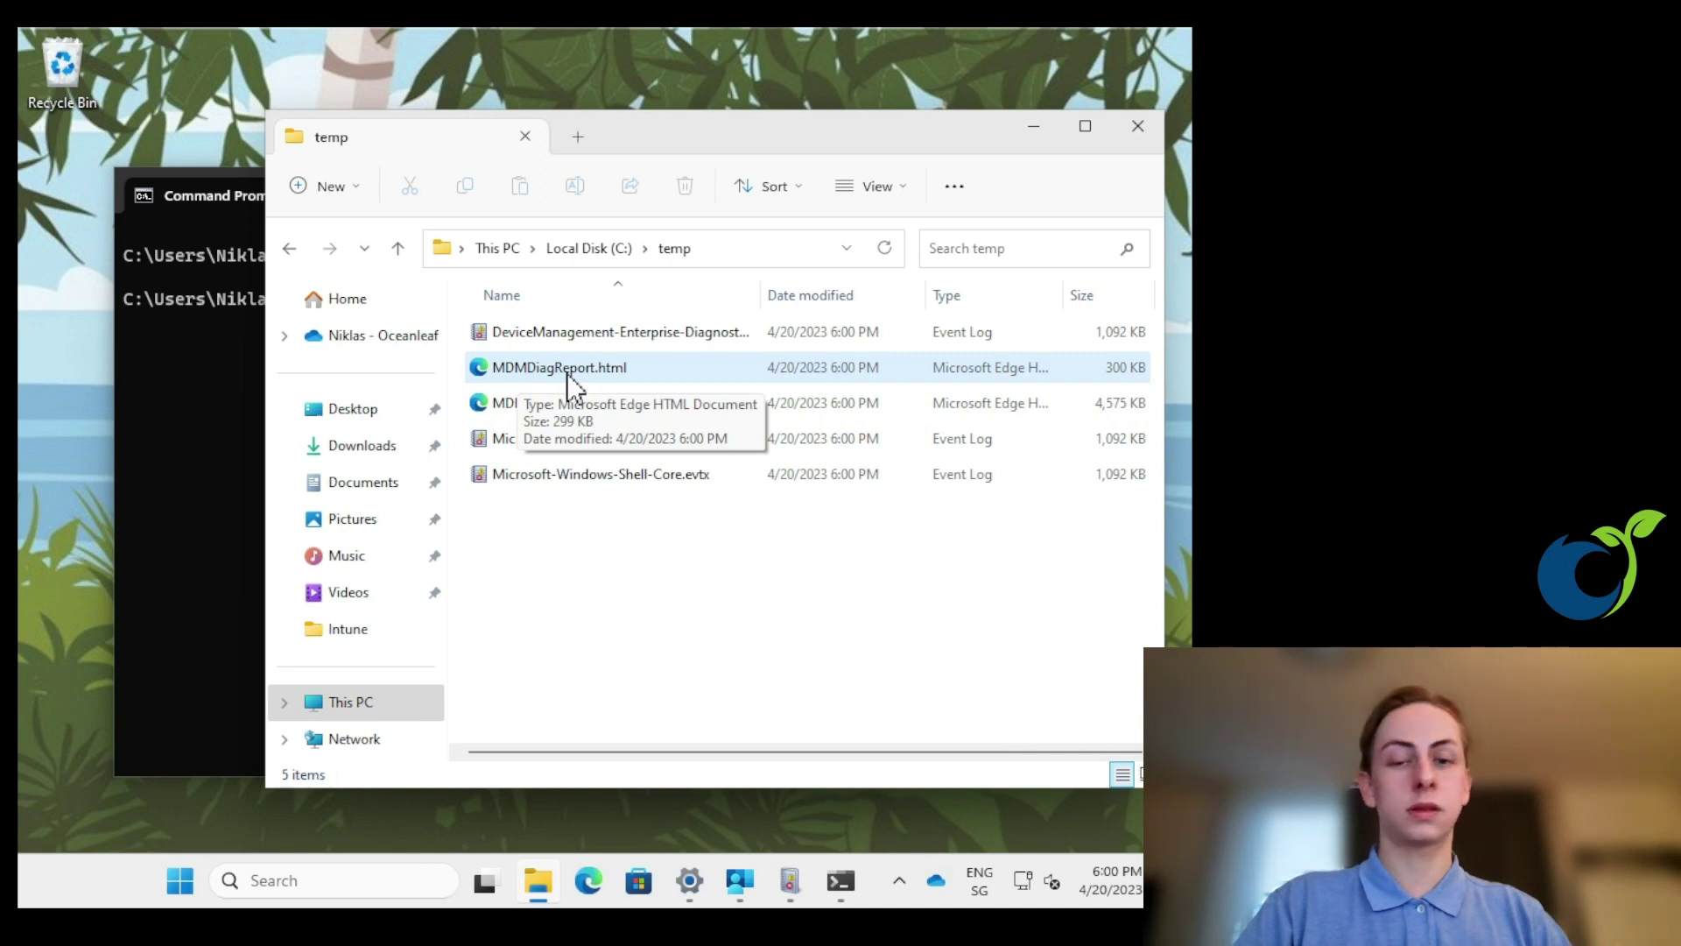
- Open MDMDiagReport.html in Edge, maximized, and scroll through the report
double_click(566, 373)
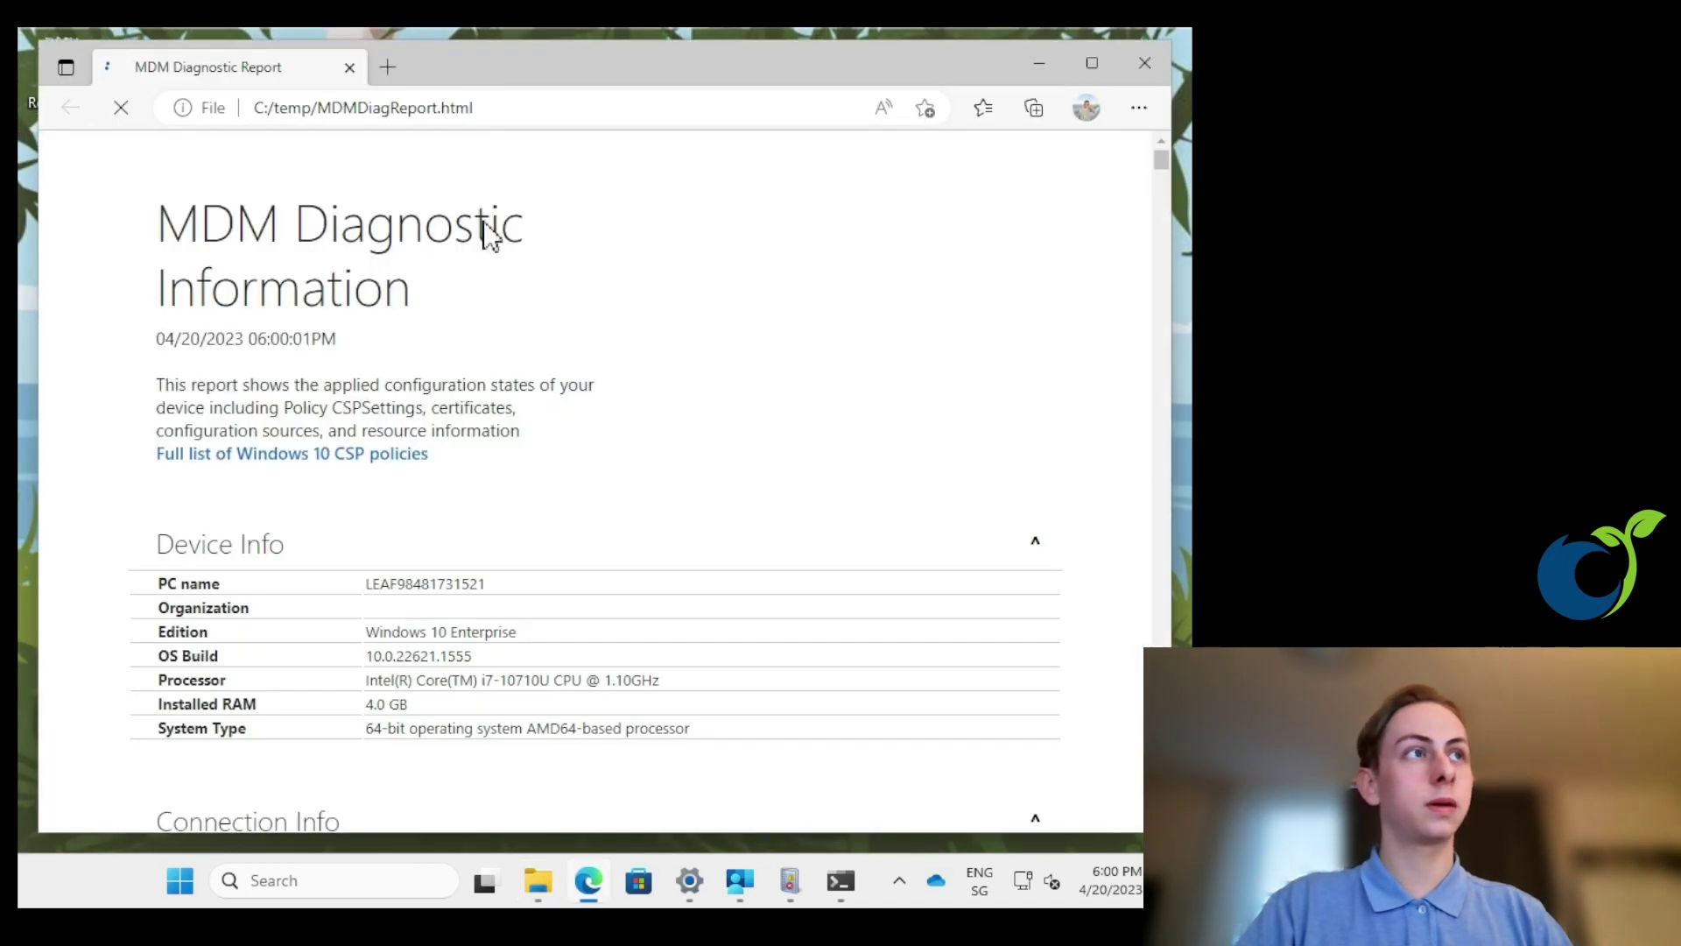
double_click(482, 69)
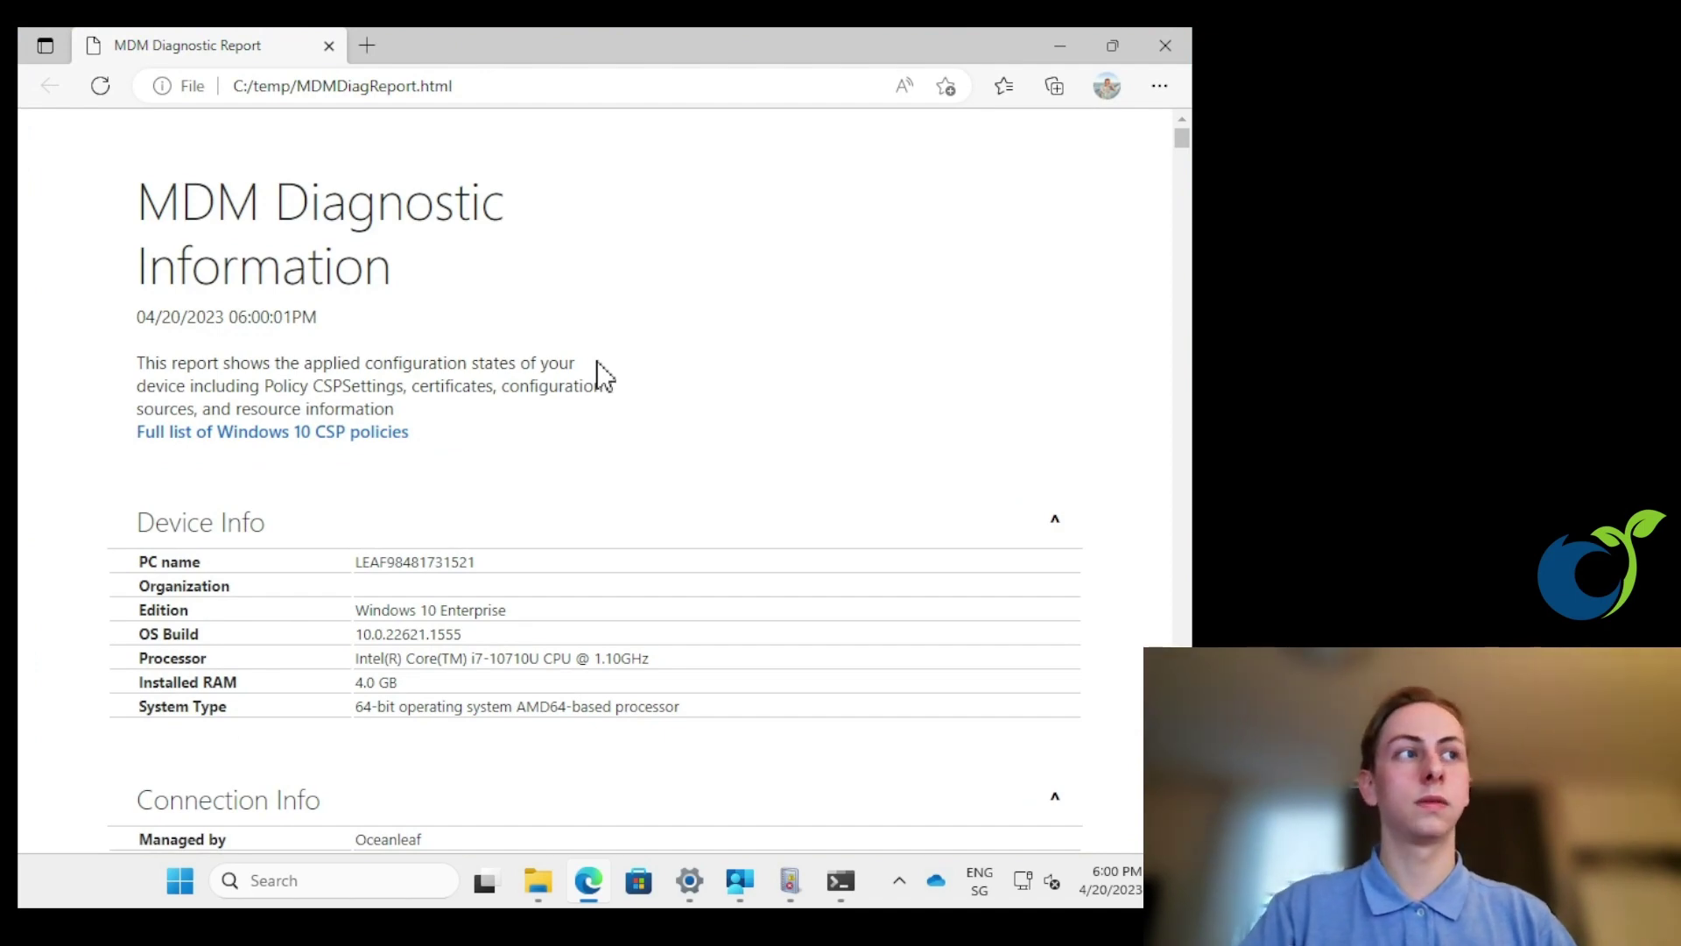
scroll(525, 403, down, 1)
scroll(431, 500, down, 4)
scroll(368, 504, down, 2)
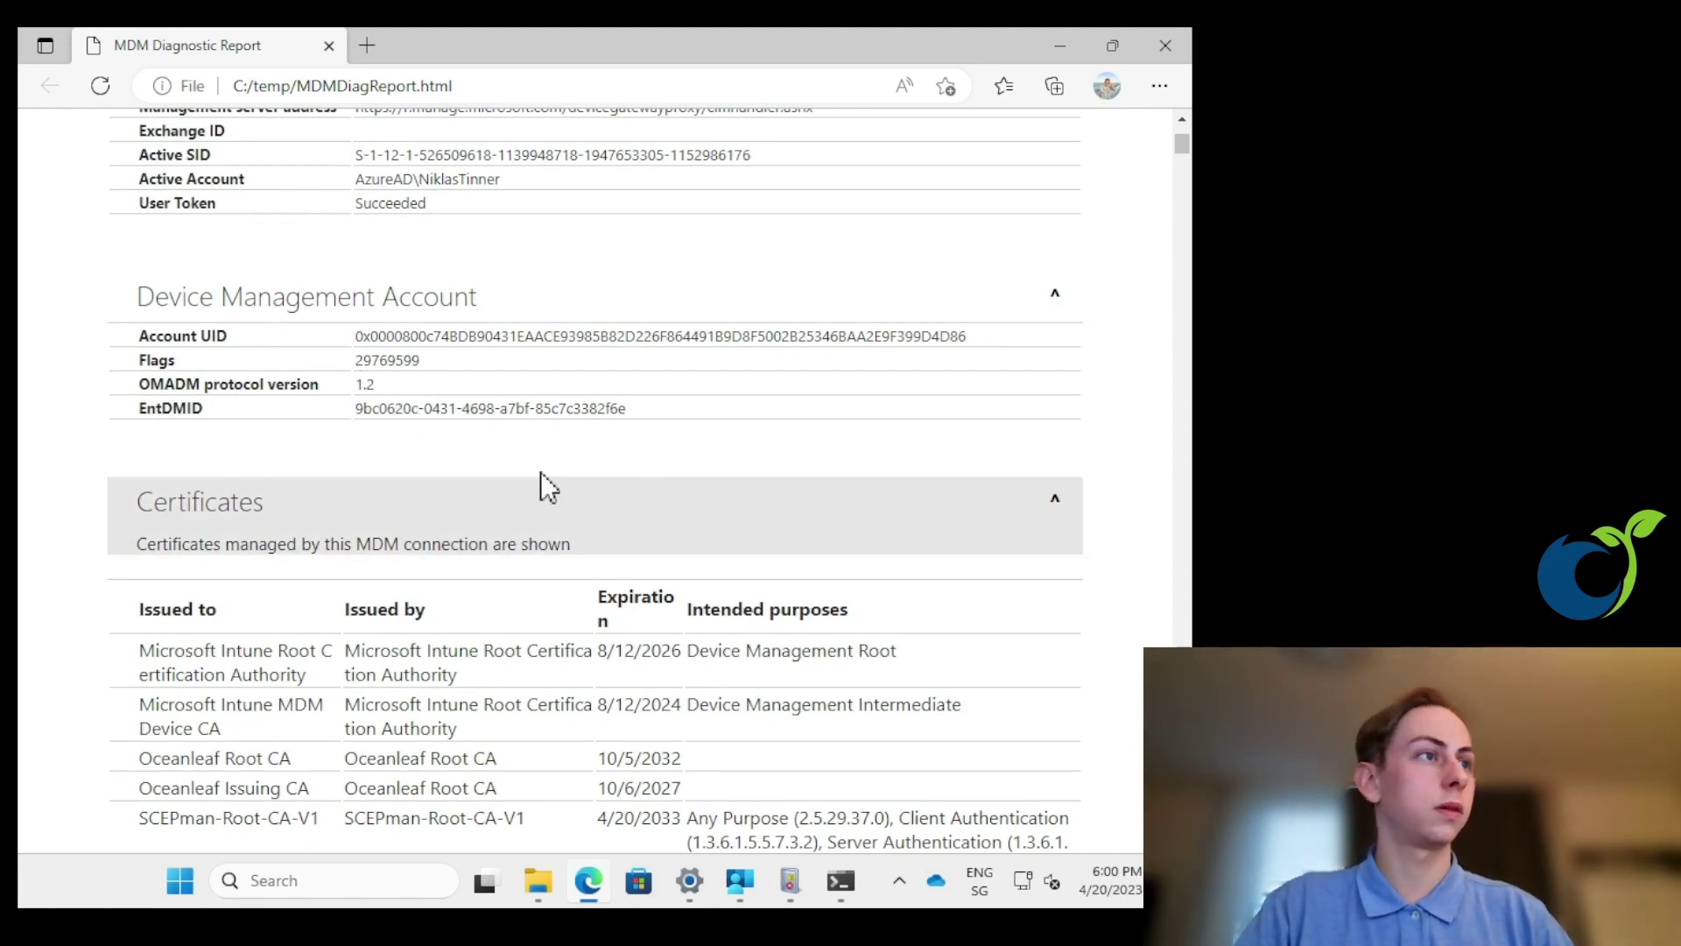
scroll(495, 448, down, 12)
scroll(474, 443, down, 20)
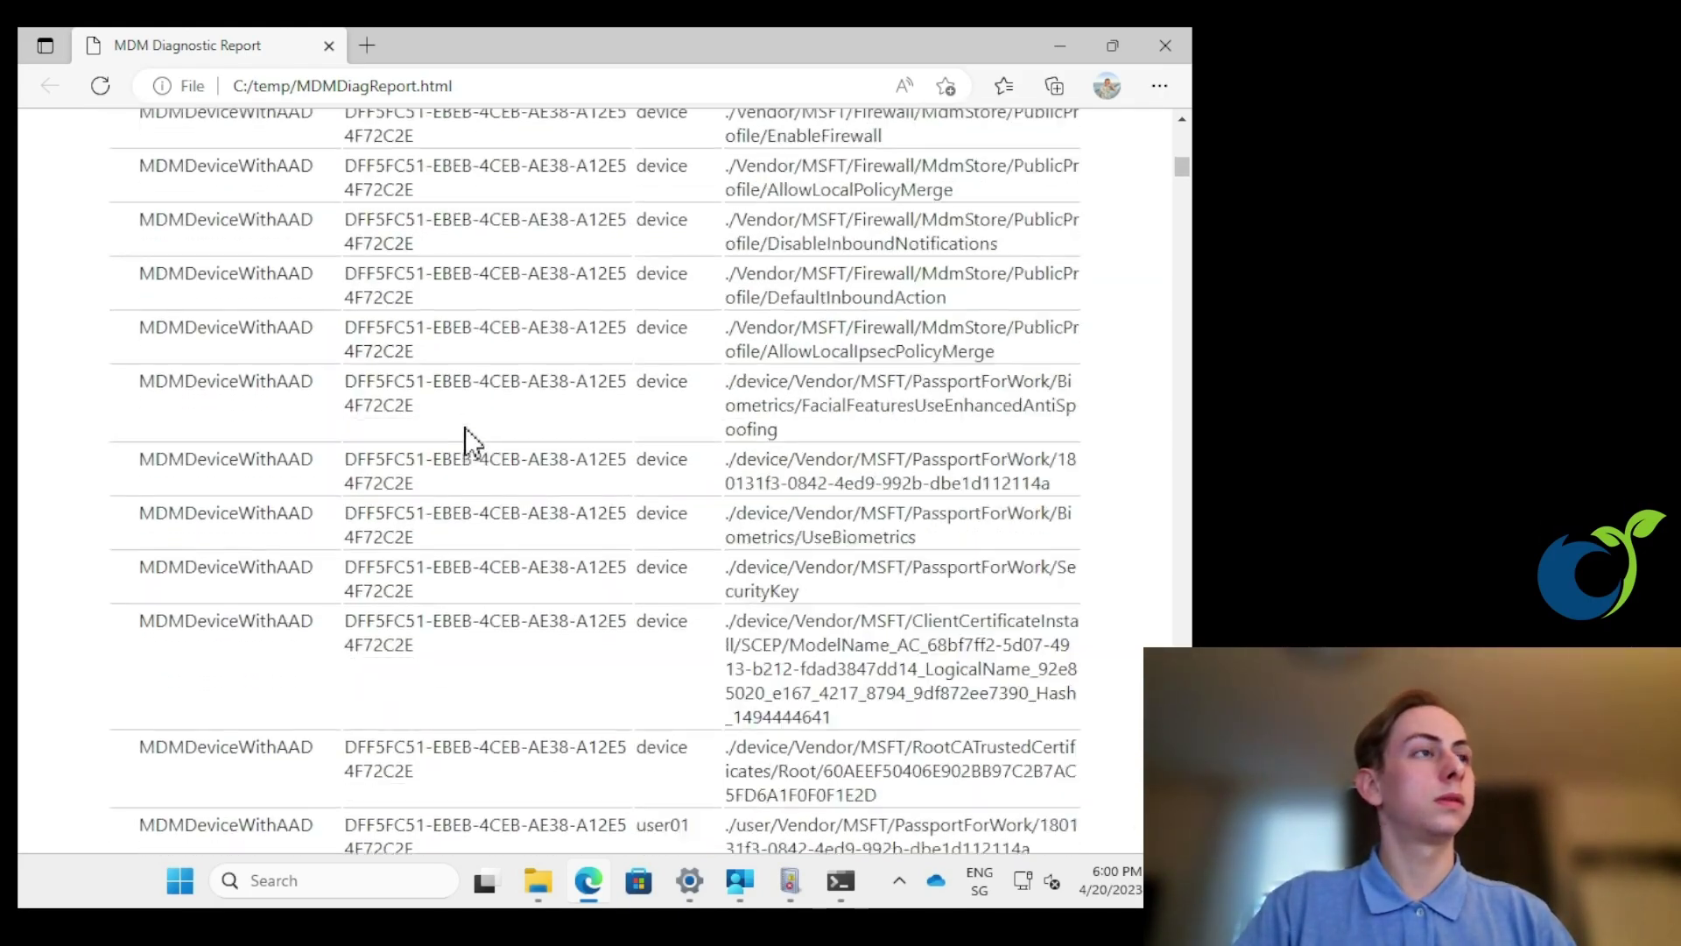
scroll(473, 442, down, 20)
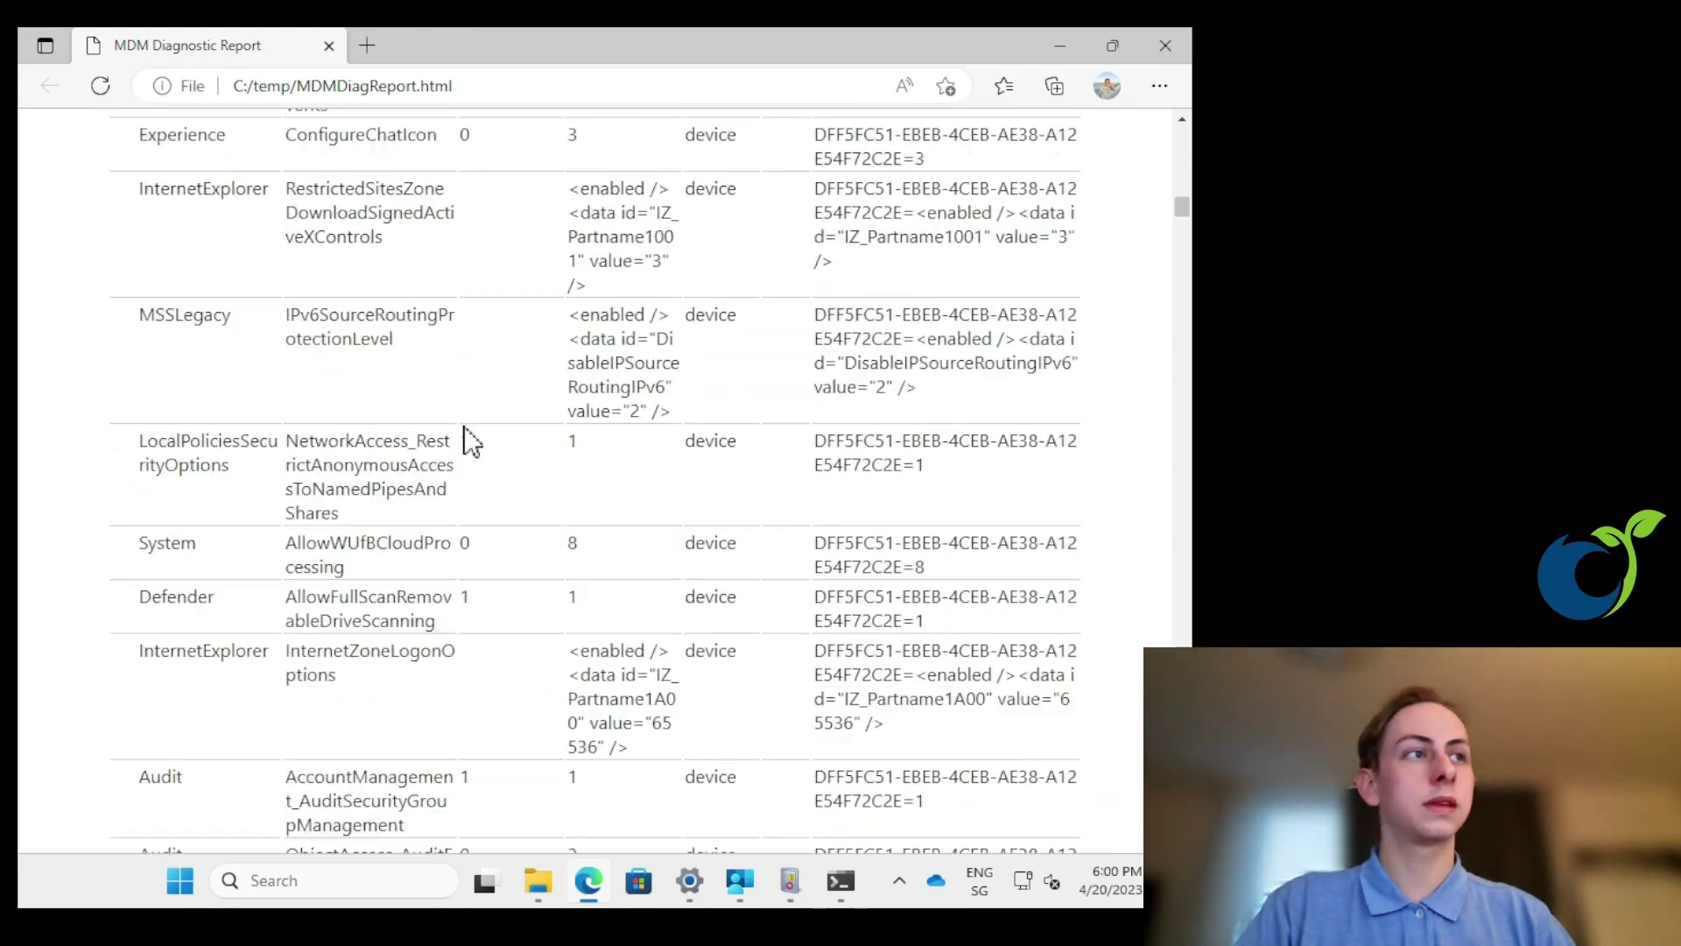
scroll(473, 442, down, 15)
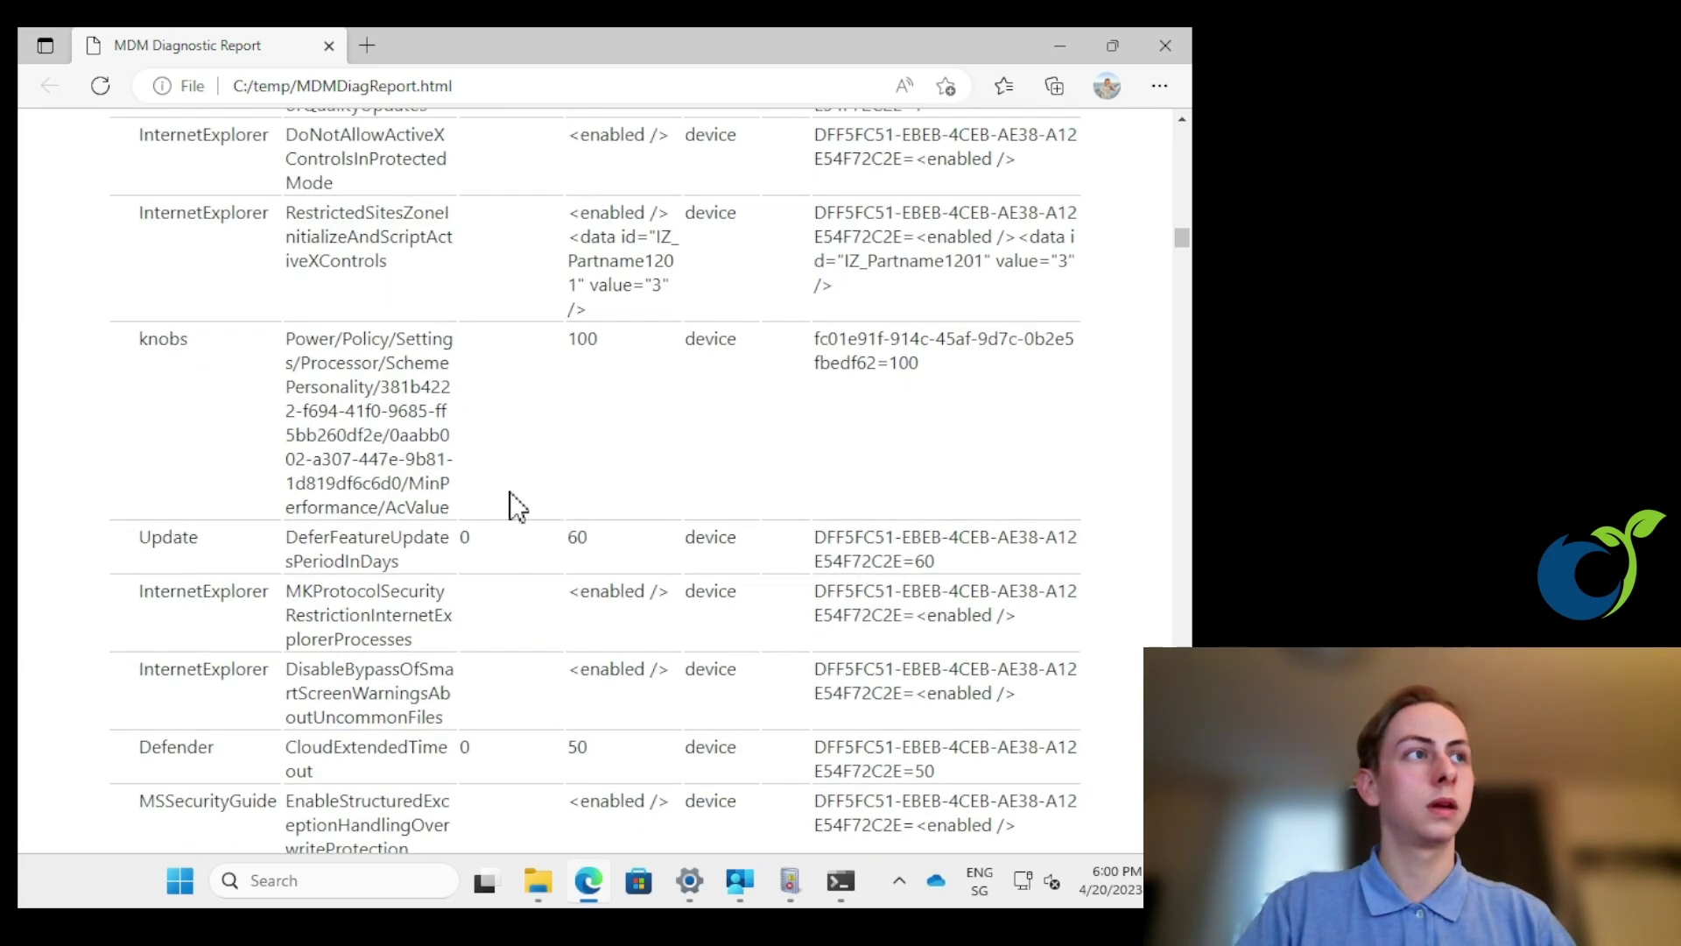
- Search the report for "firewall" and step through its 17 matches
key(ctrl+f)
text(firewall)
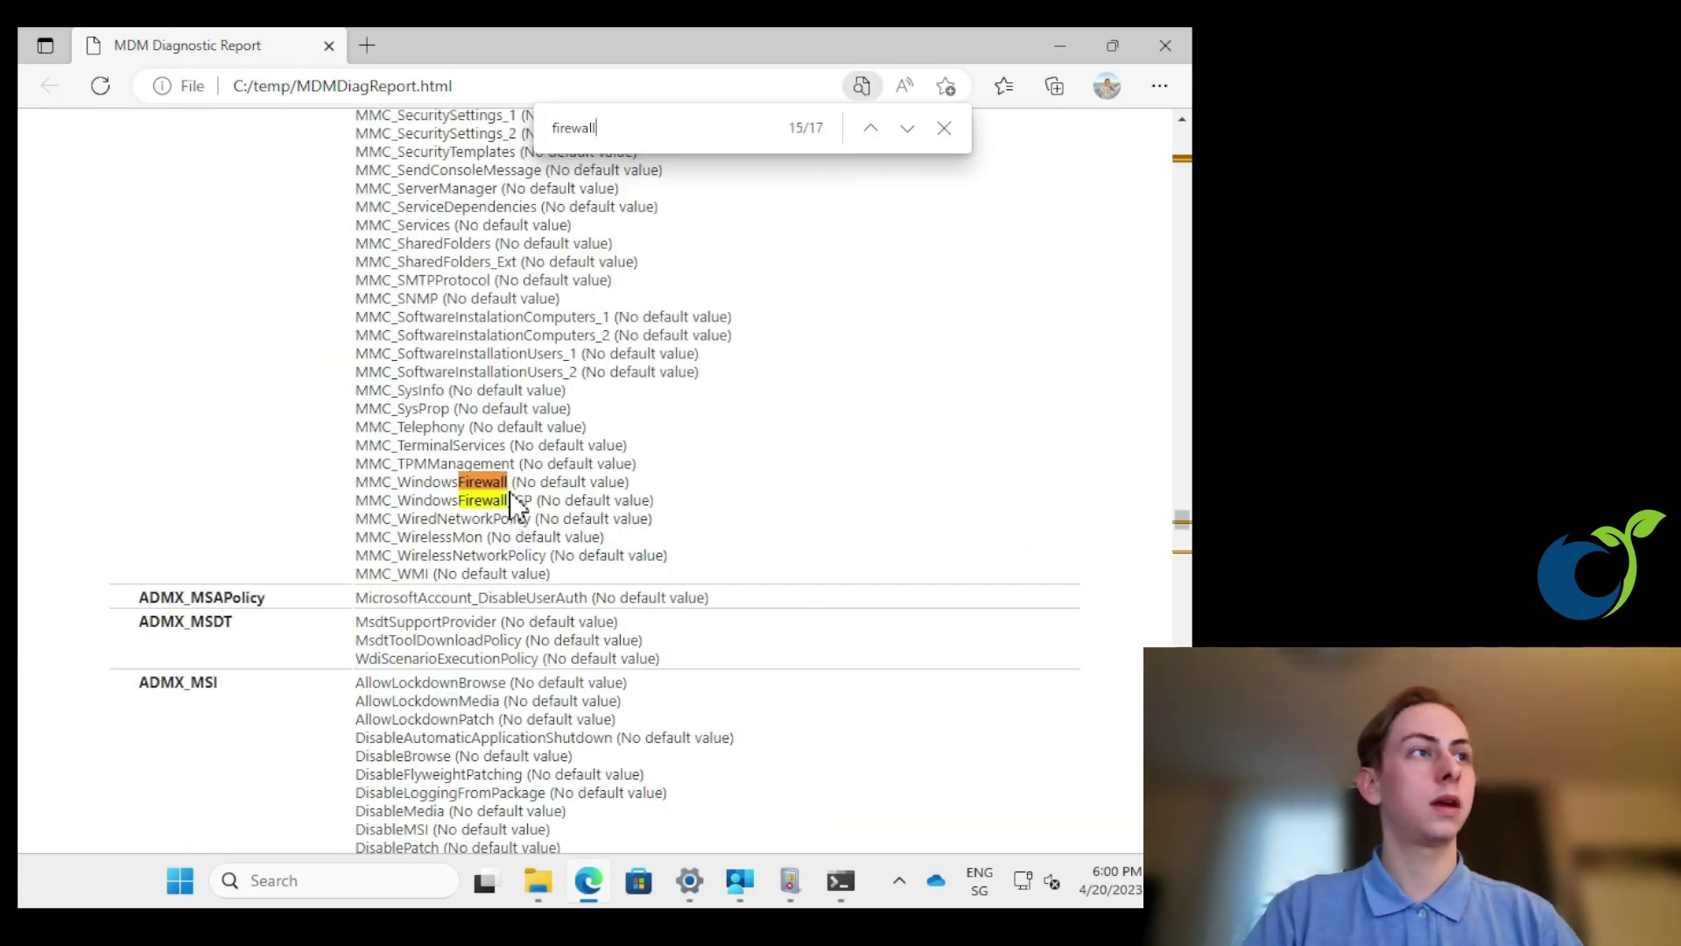
key(Return)
key(Return)
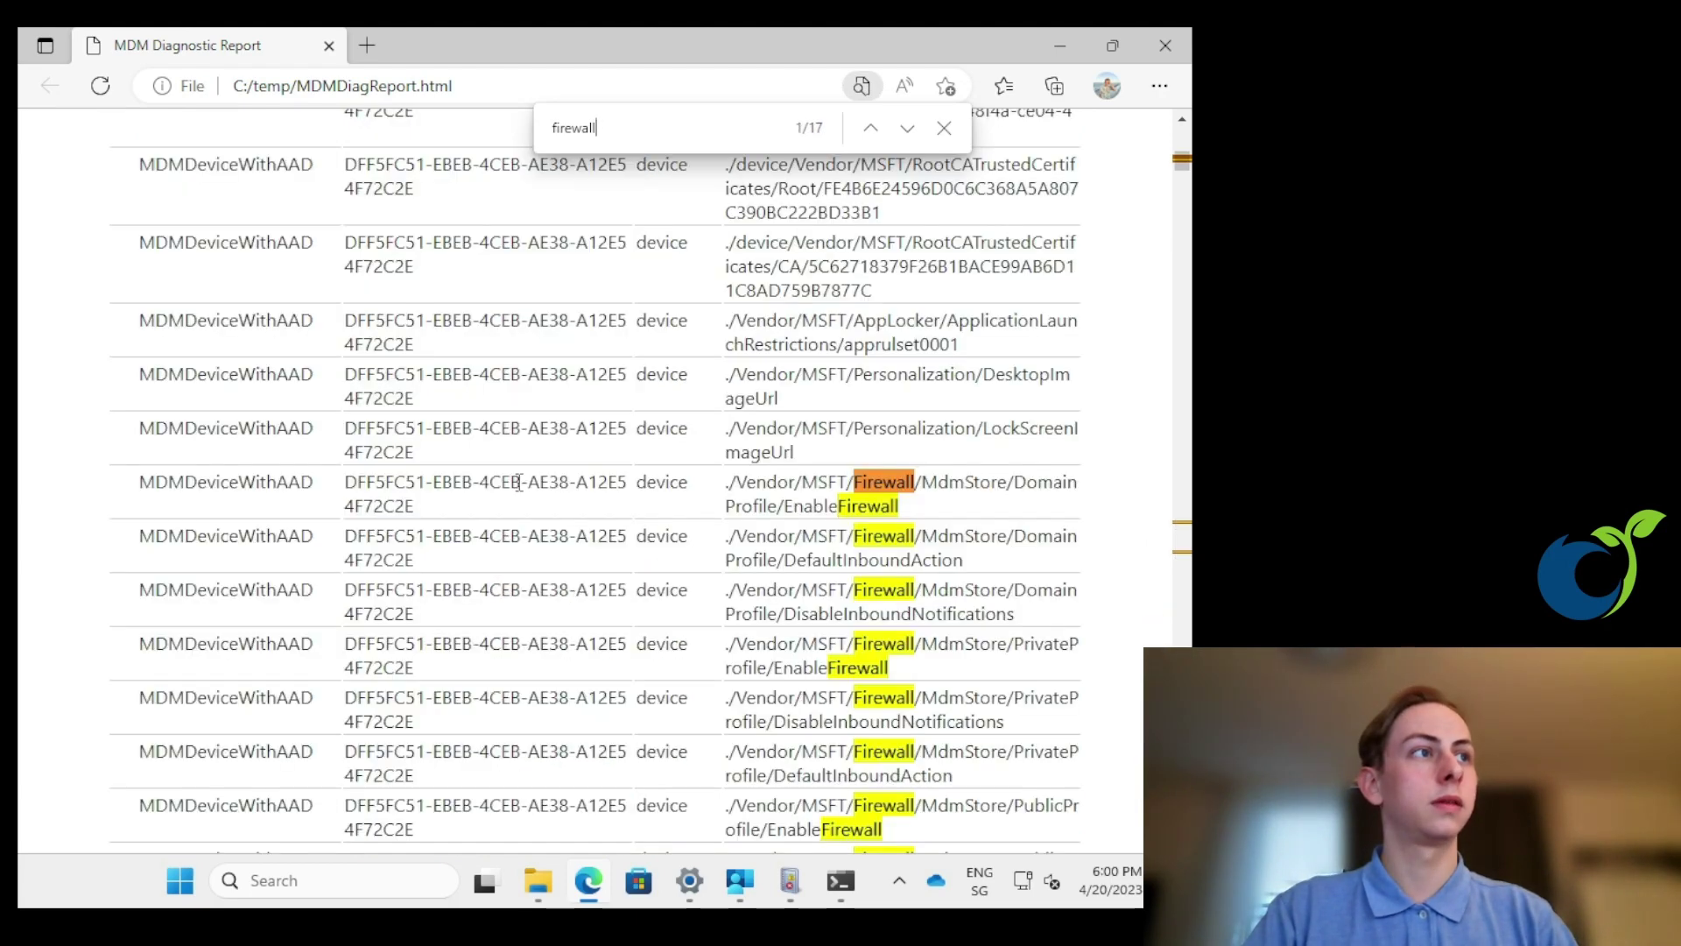
key(Return)
key(Return)
key(Return)
key(Return)
key(Return)
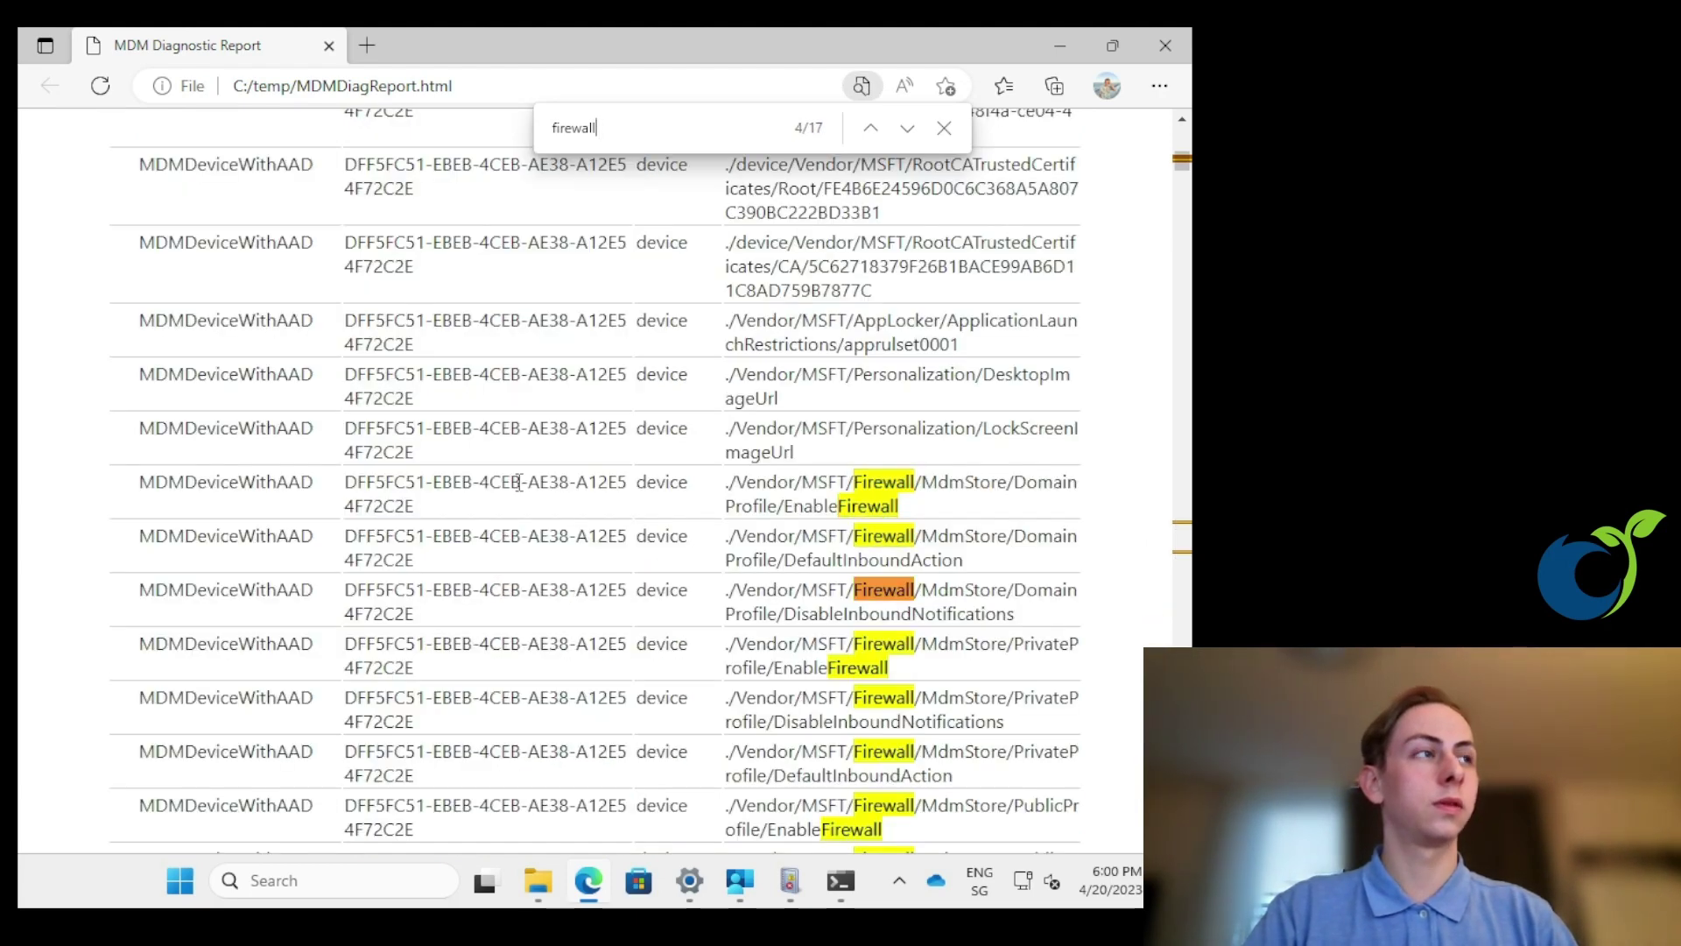
key(Return)
scroll(520, 472, down, 10)
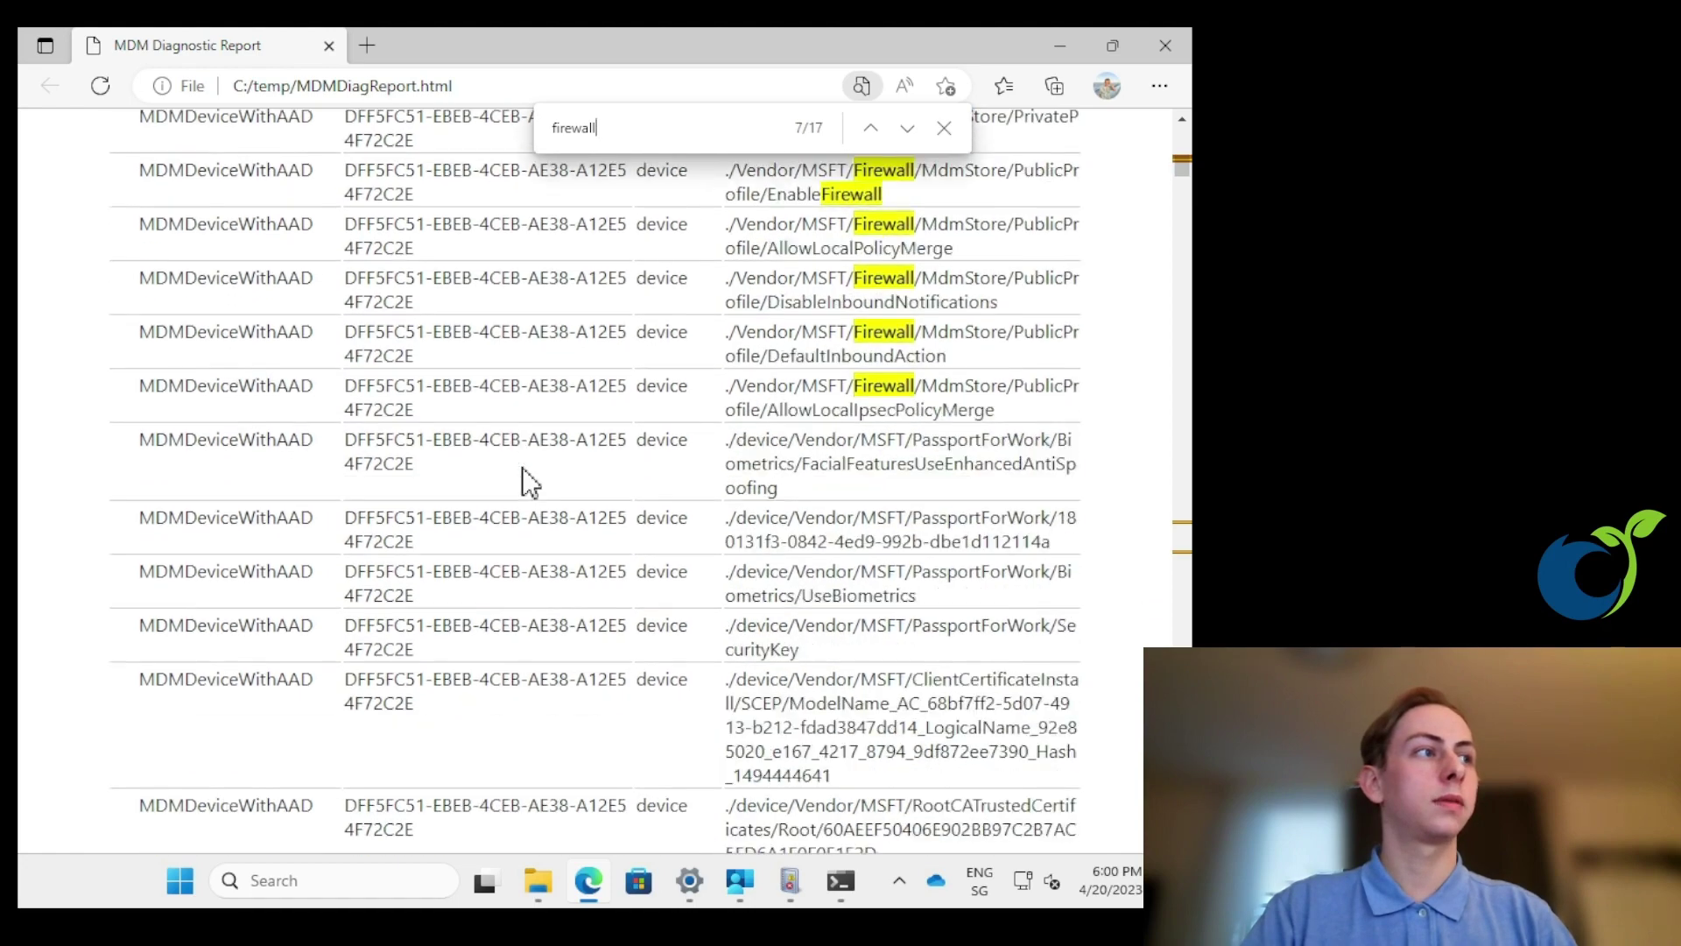
scroll(522, 467, down, 5)
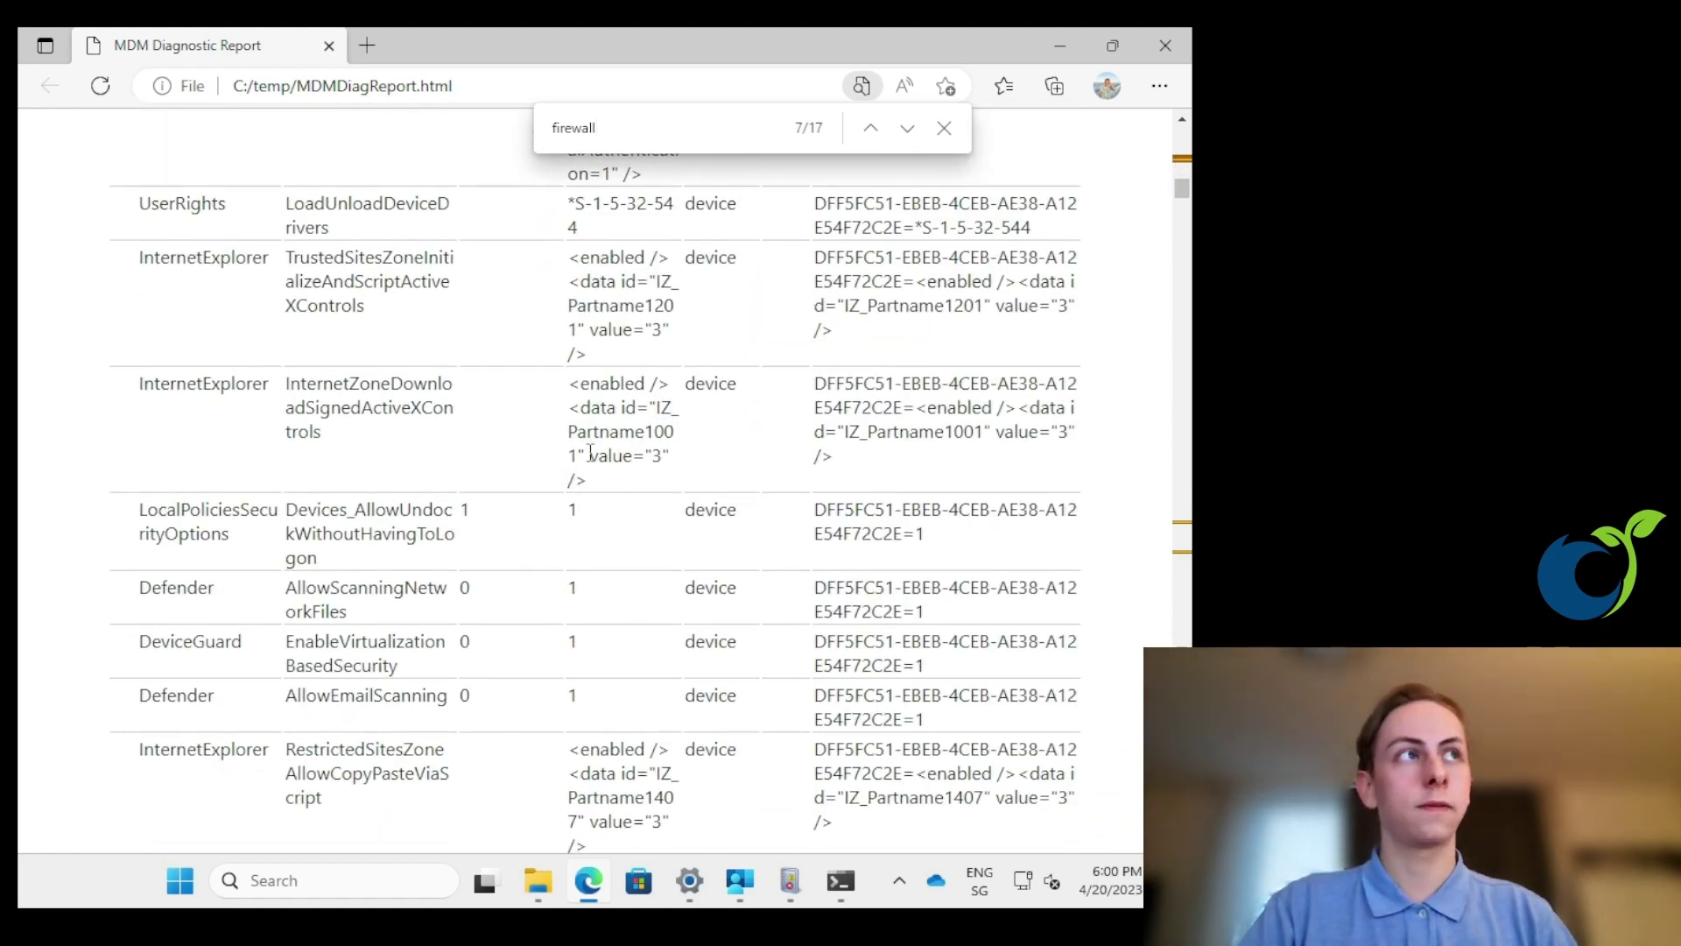
- Open MDMDiagReport.xml in a second Edge tab, scroll its XML tree and start a search
click(1070, 49)
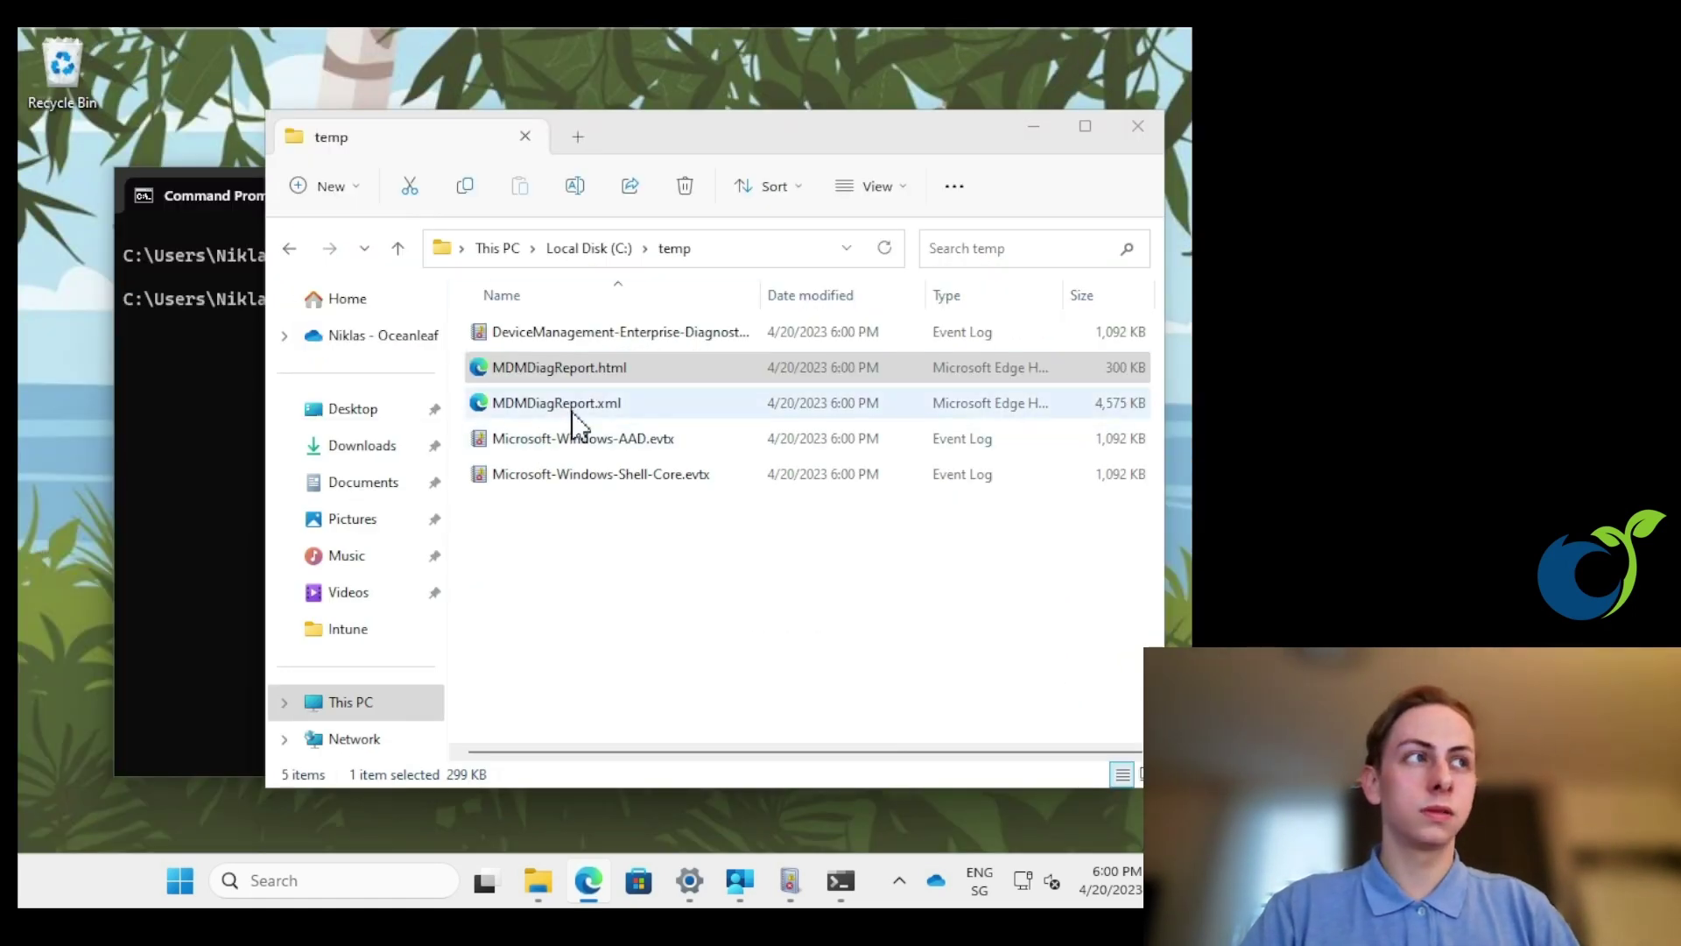
double_click(572, 410)
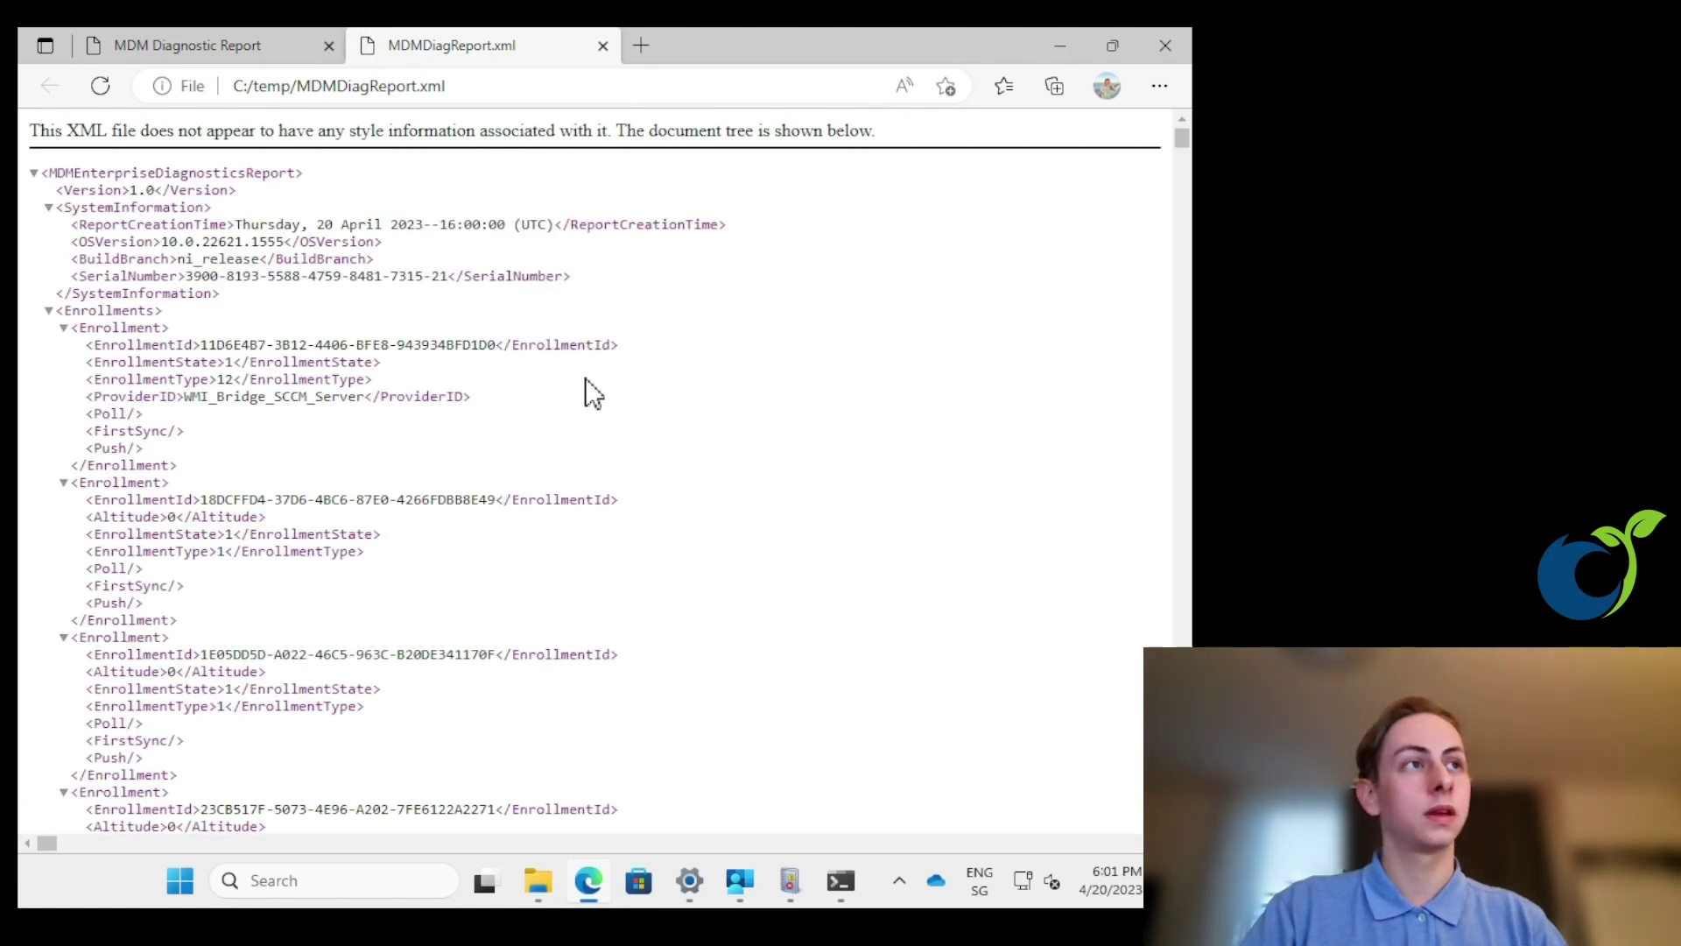
scroll(578, 407, down, 20)
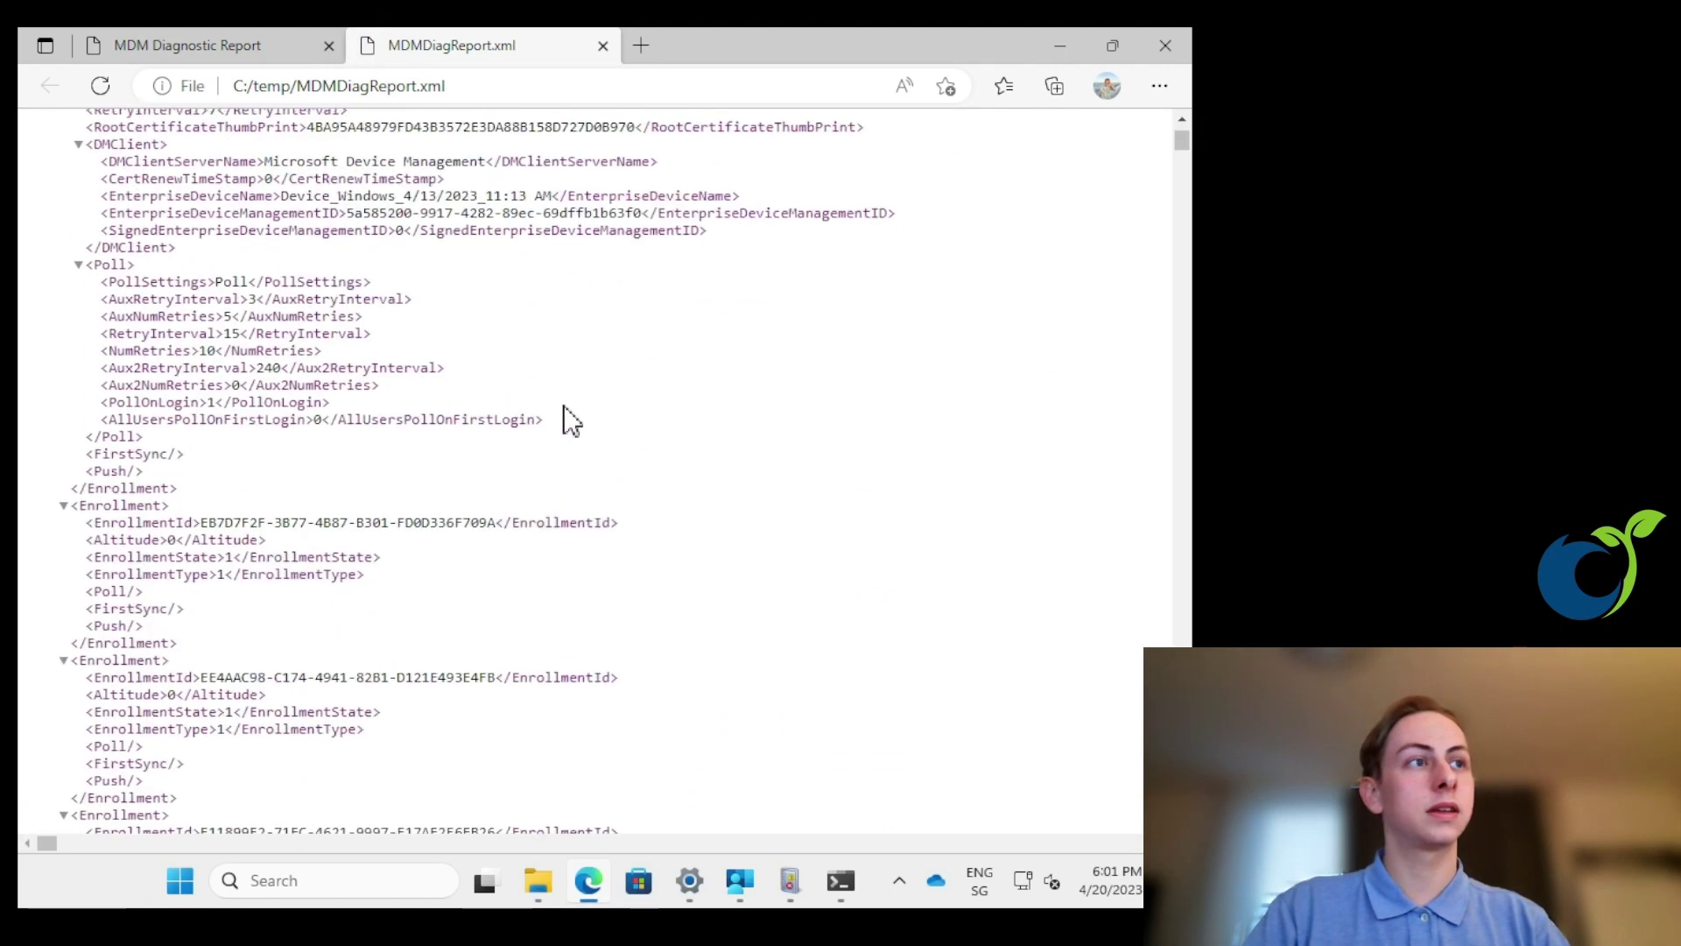
scroll(571, 421, down, 10)
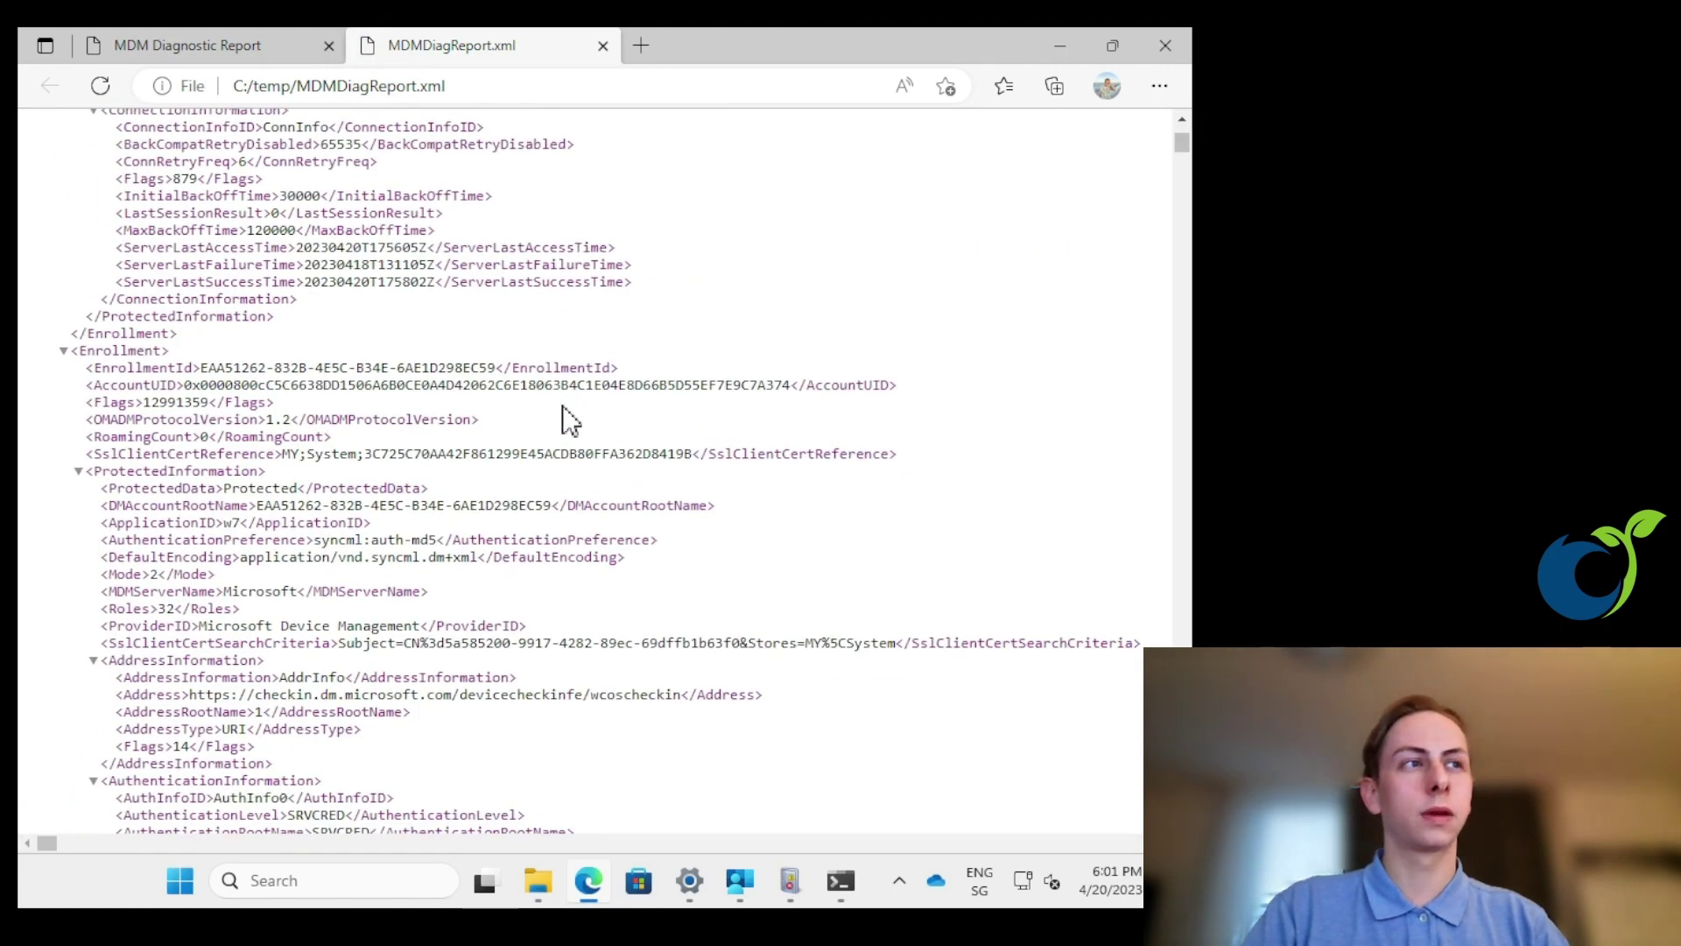
key(ctrl+f)
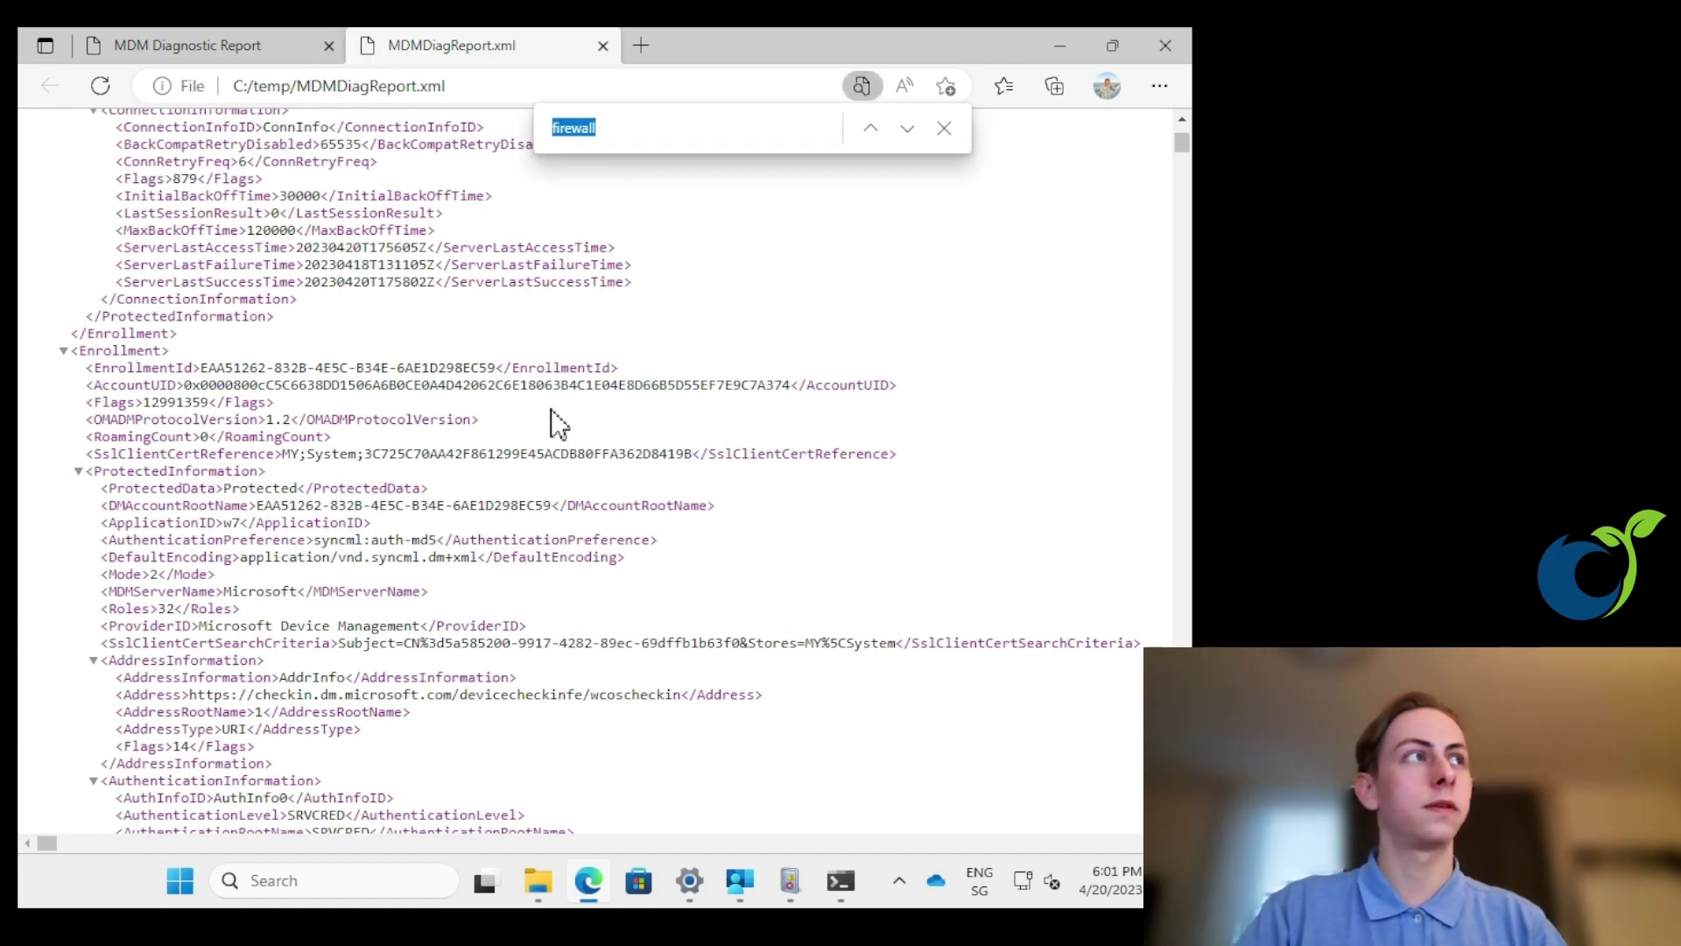
- In the temp folder, autofit the Name column and select all five diagnostic files
click(1059, 48)
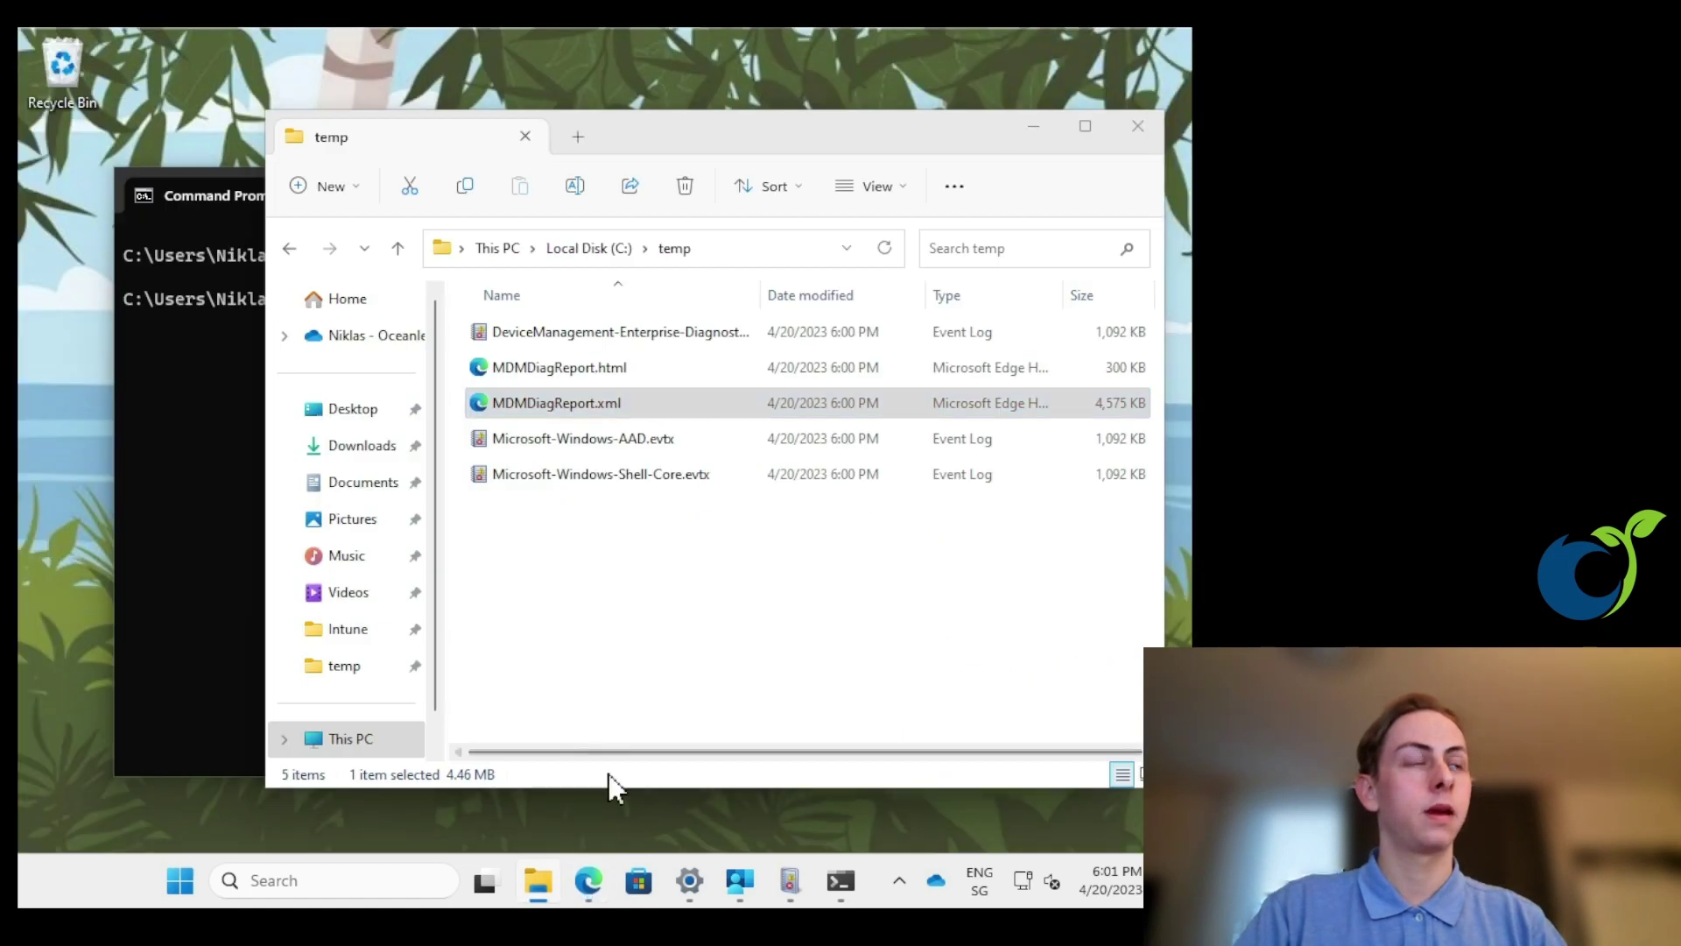
click(640, 687)
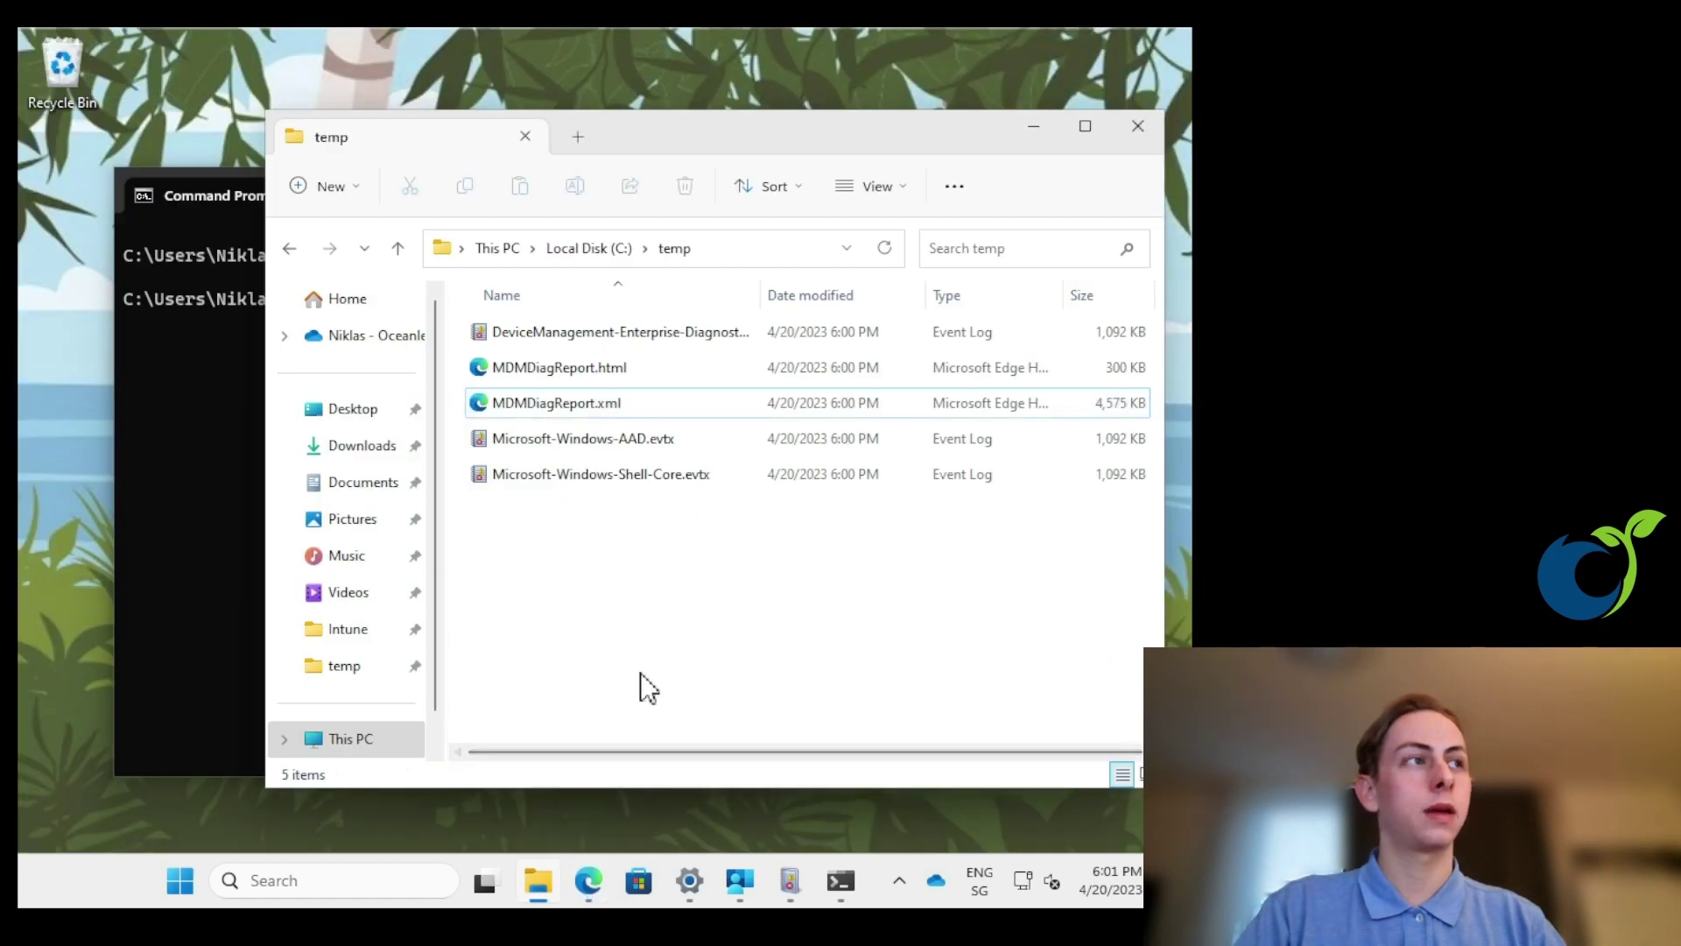
click(610, 444)
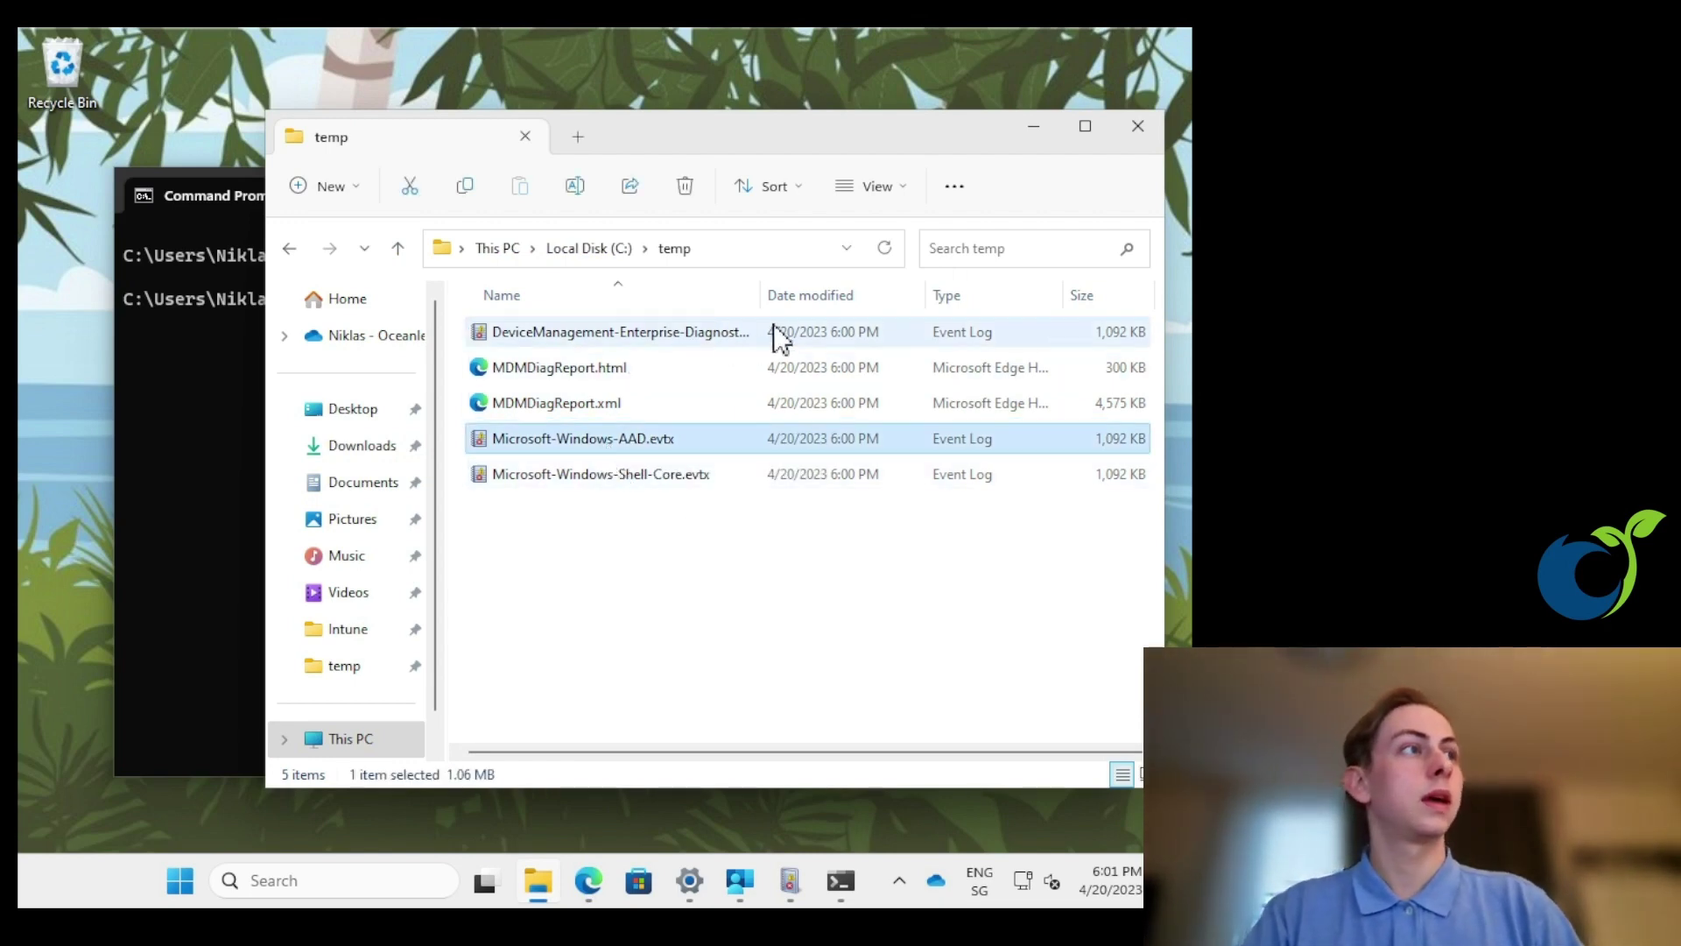
double_click(757, 295)
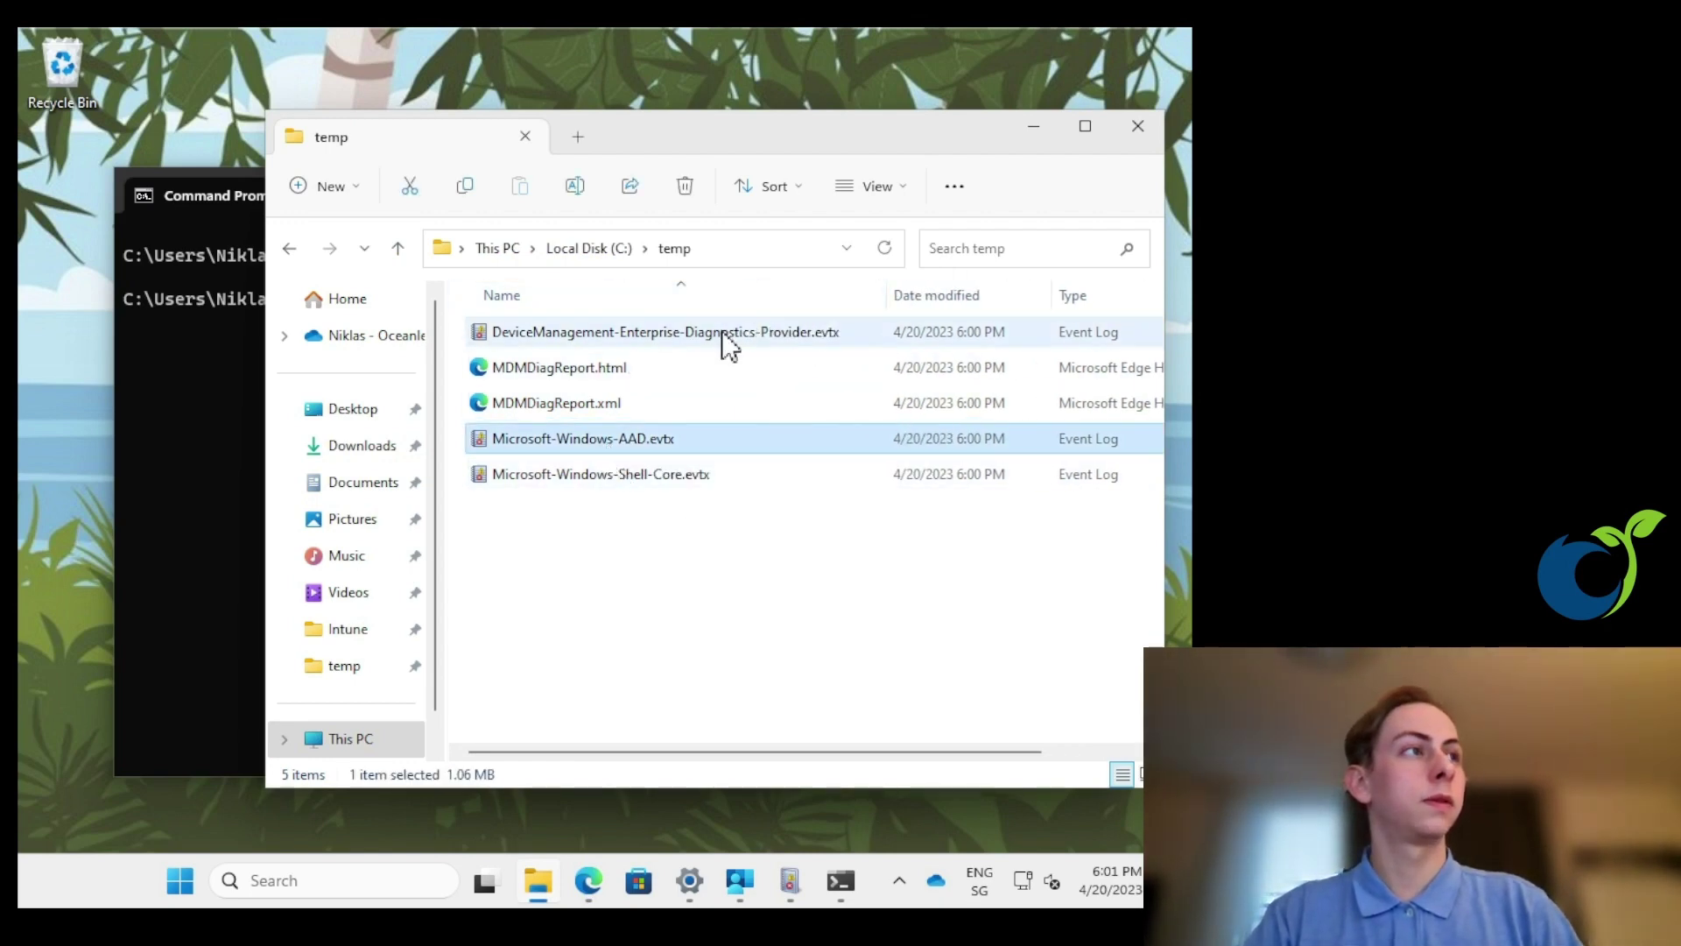
click(728, 341)
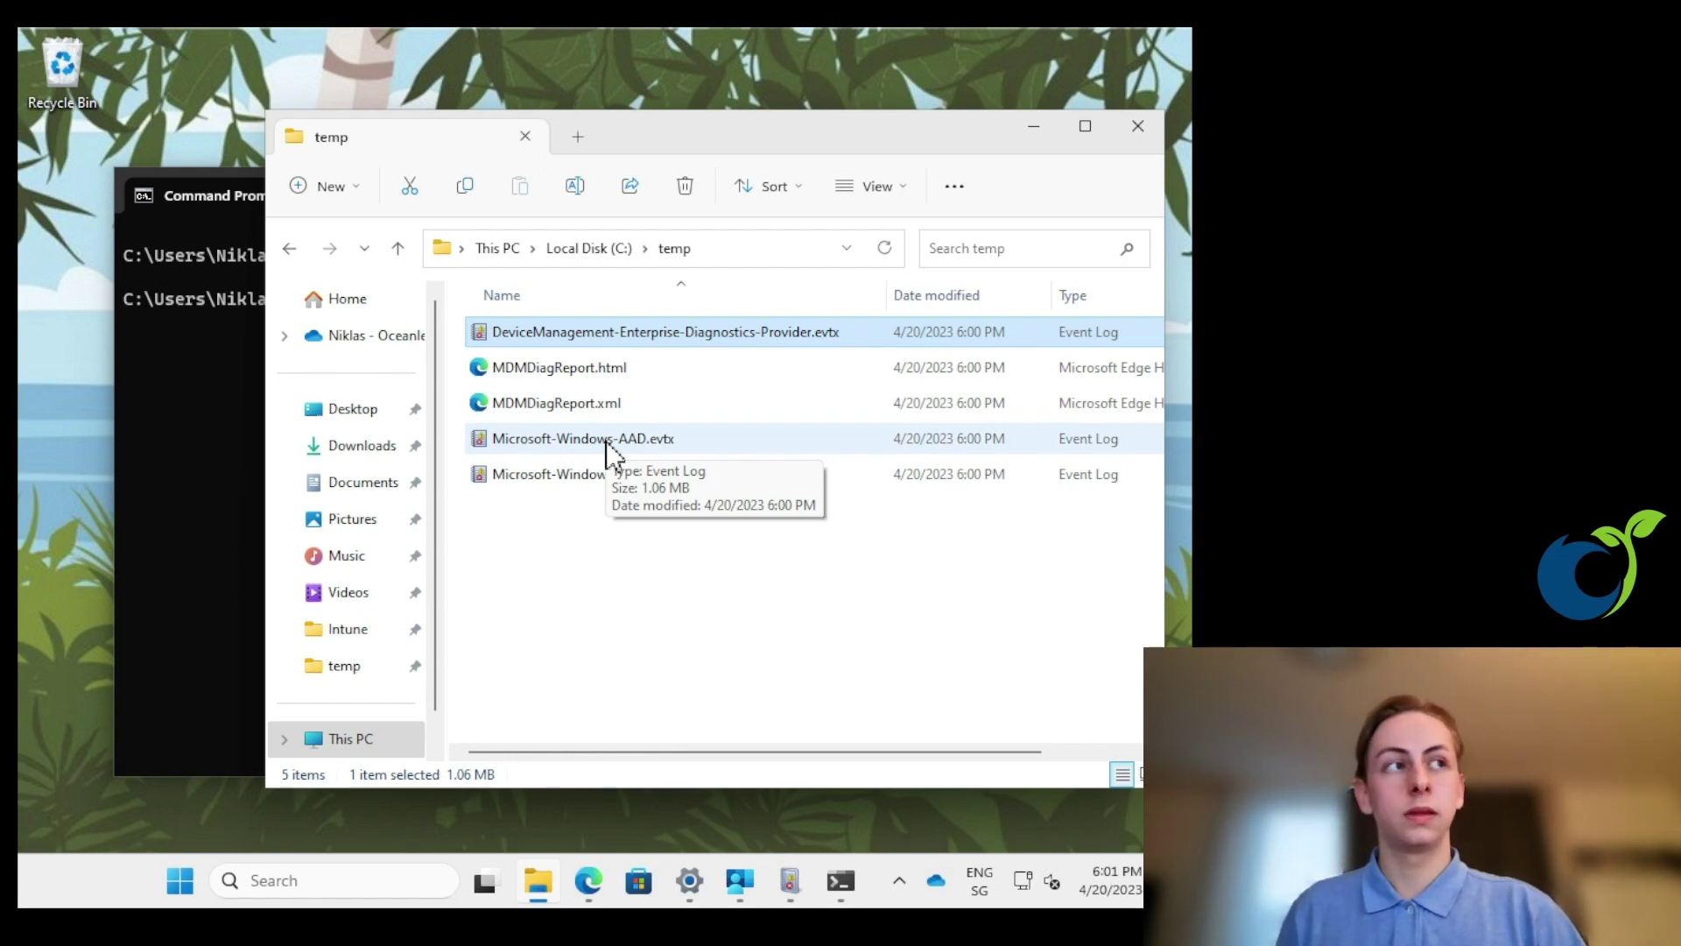
drag(550, 545, 582, 326)
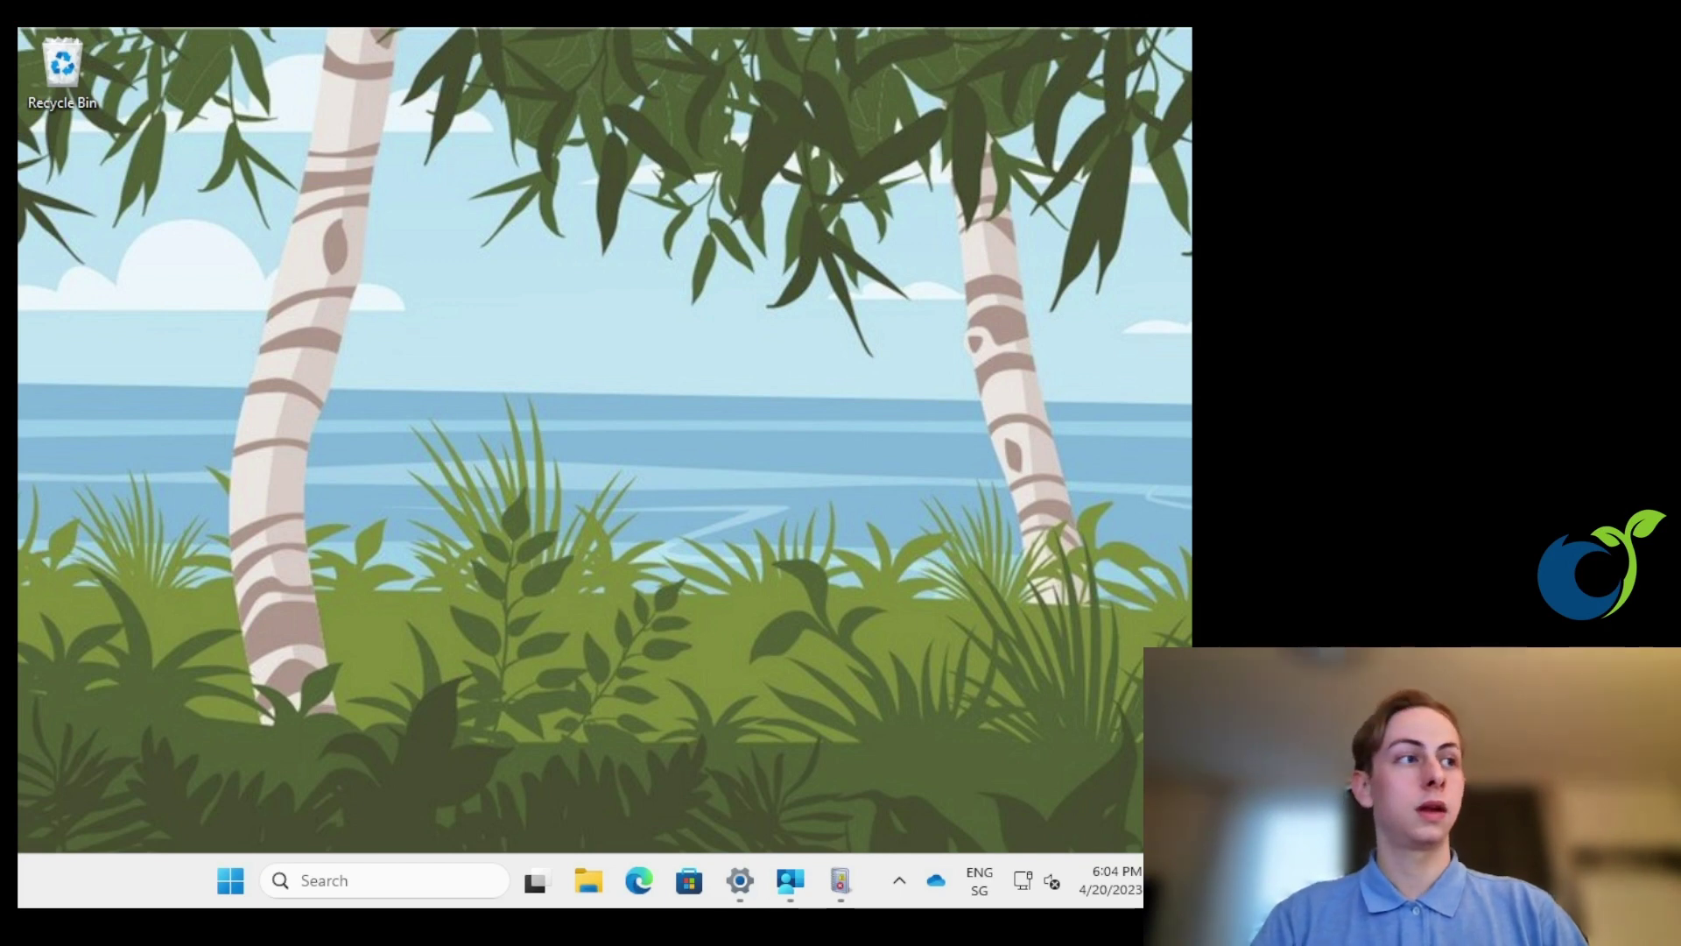
- Browse in File Explorer to C:\ProgramData\Microsoft\IntuneManagementExtension\Logs
click(589, 878)
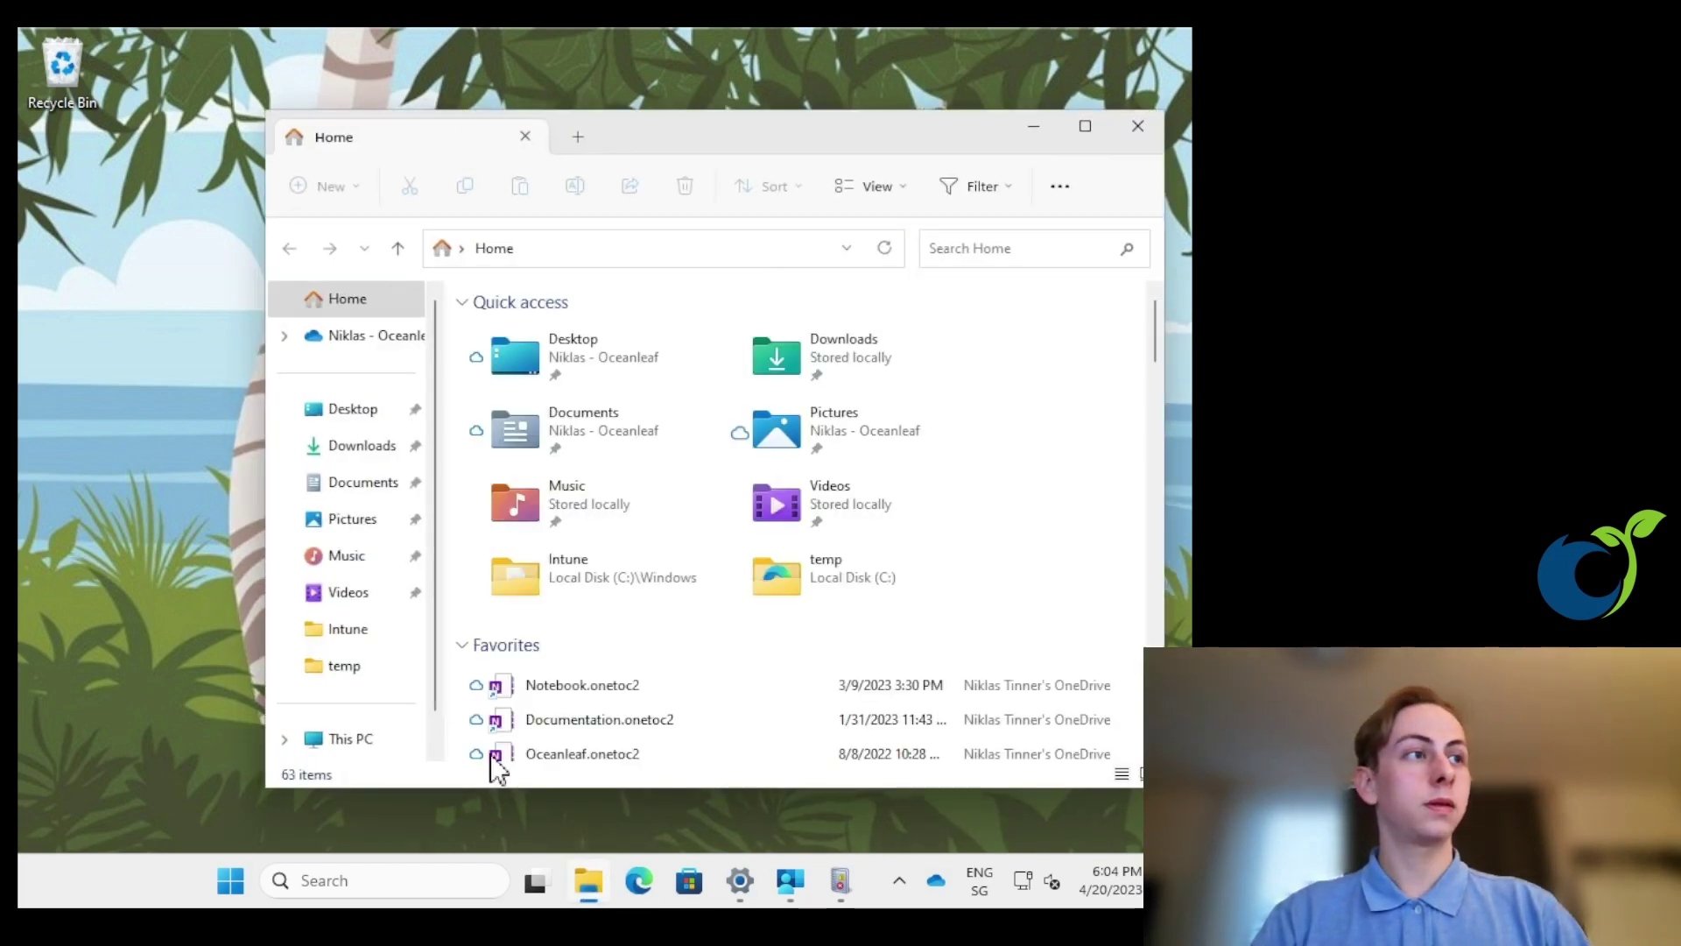
scroll(341, 666, down, 1)
click(341, 703)
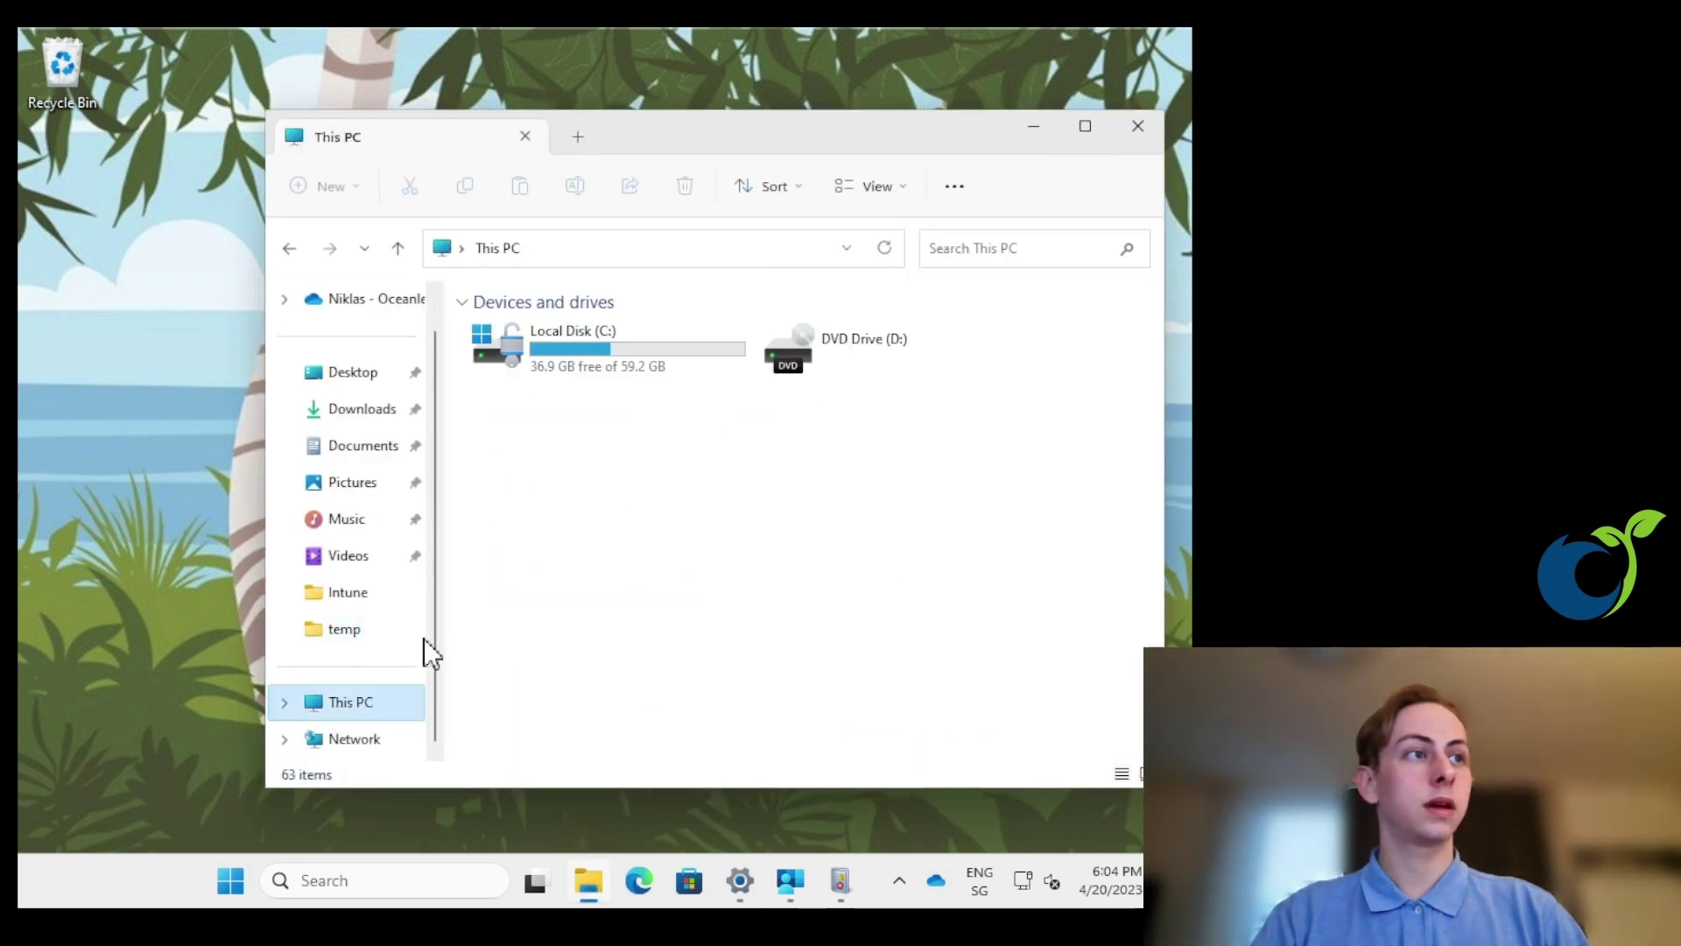
double_click(599, 372)
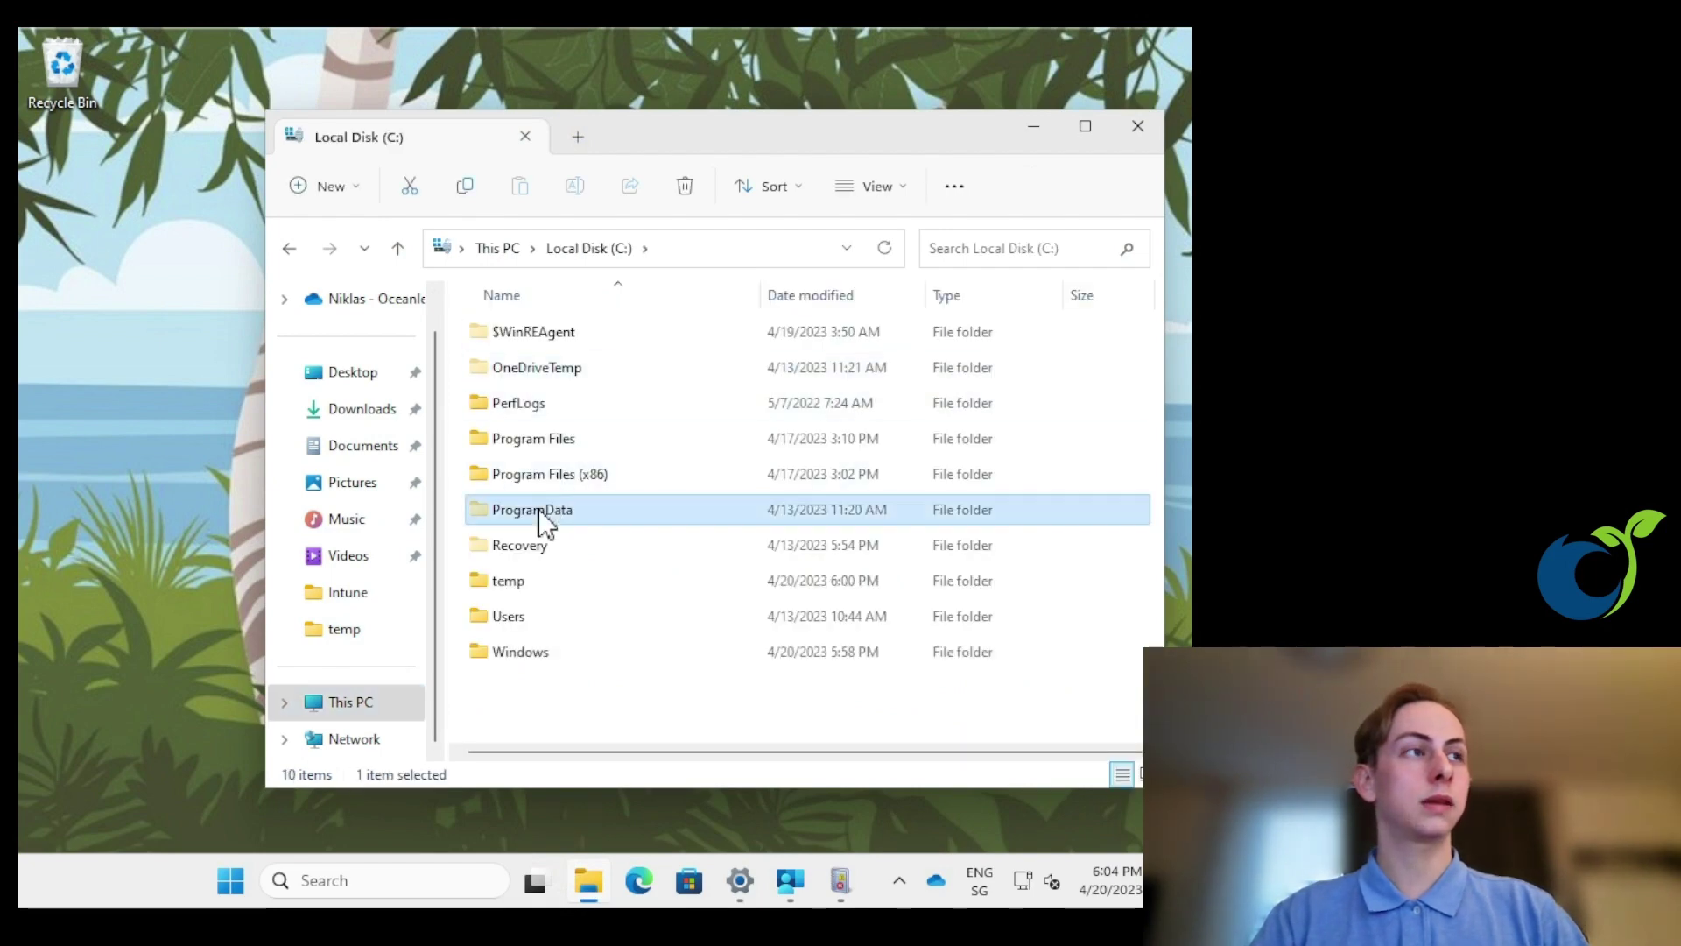
double_click(539, 510)
double_click(565, 336)
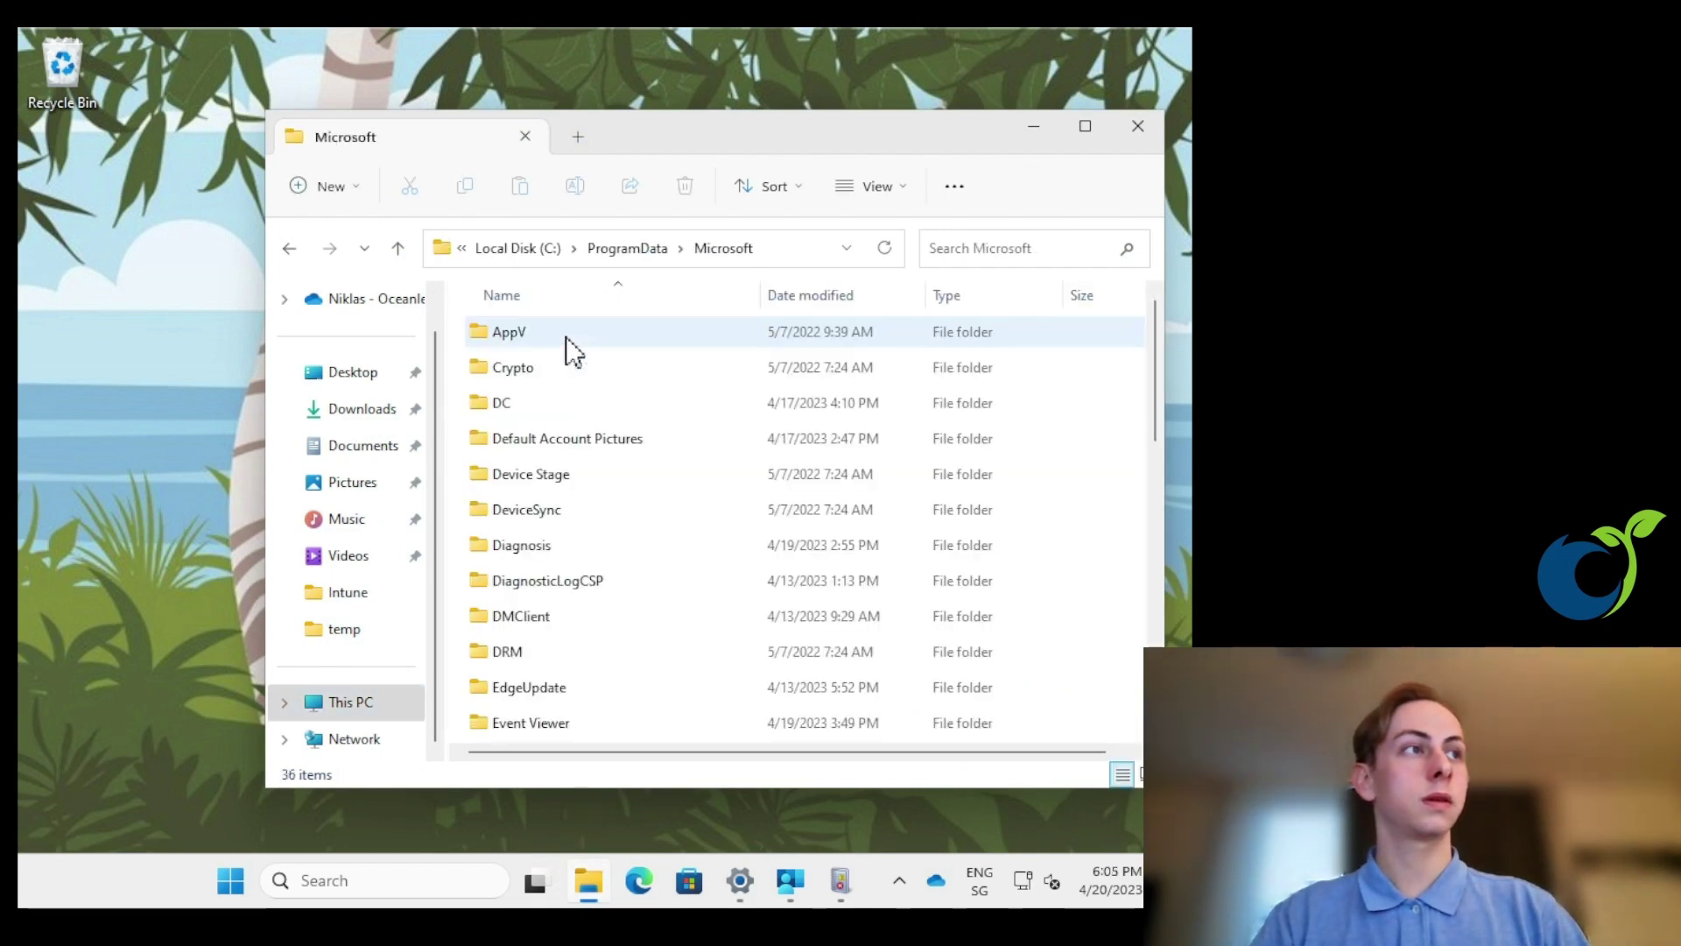
scroll(566, 336, down, 5)
click(566, 333)
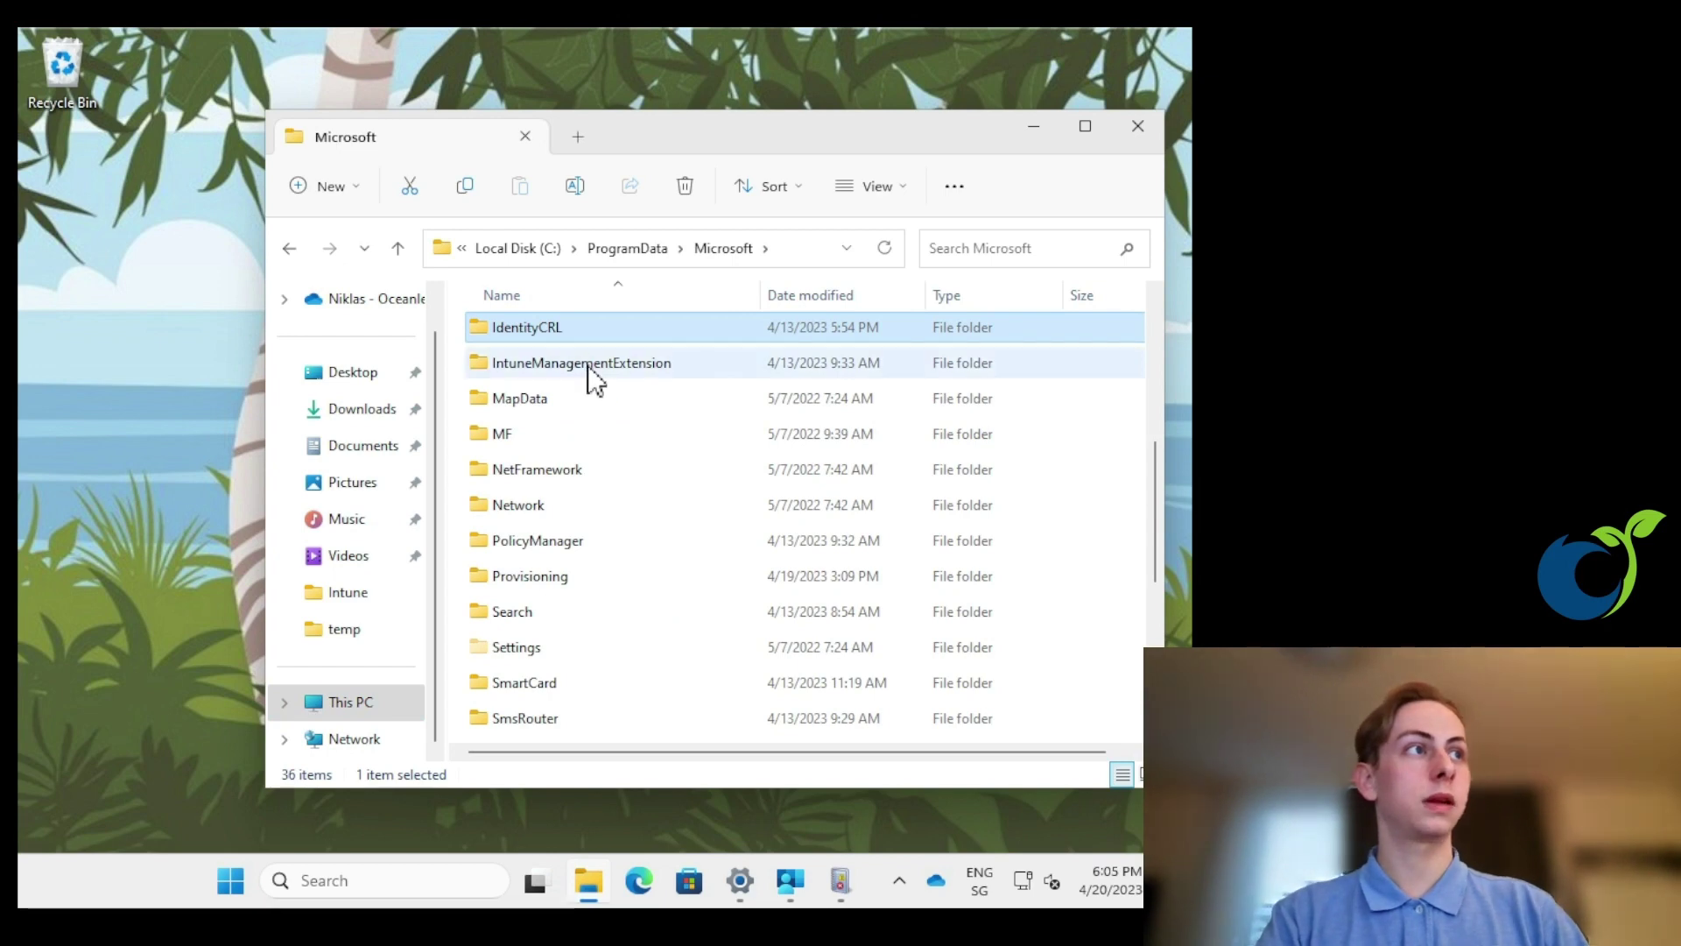
double_click(707, 364)
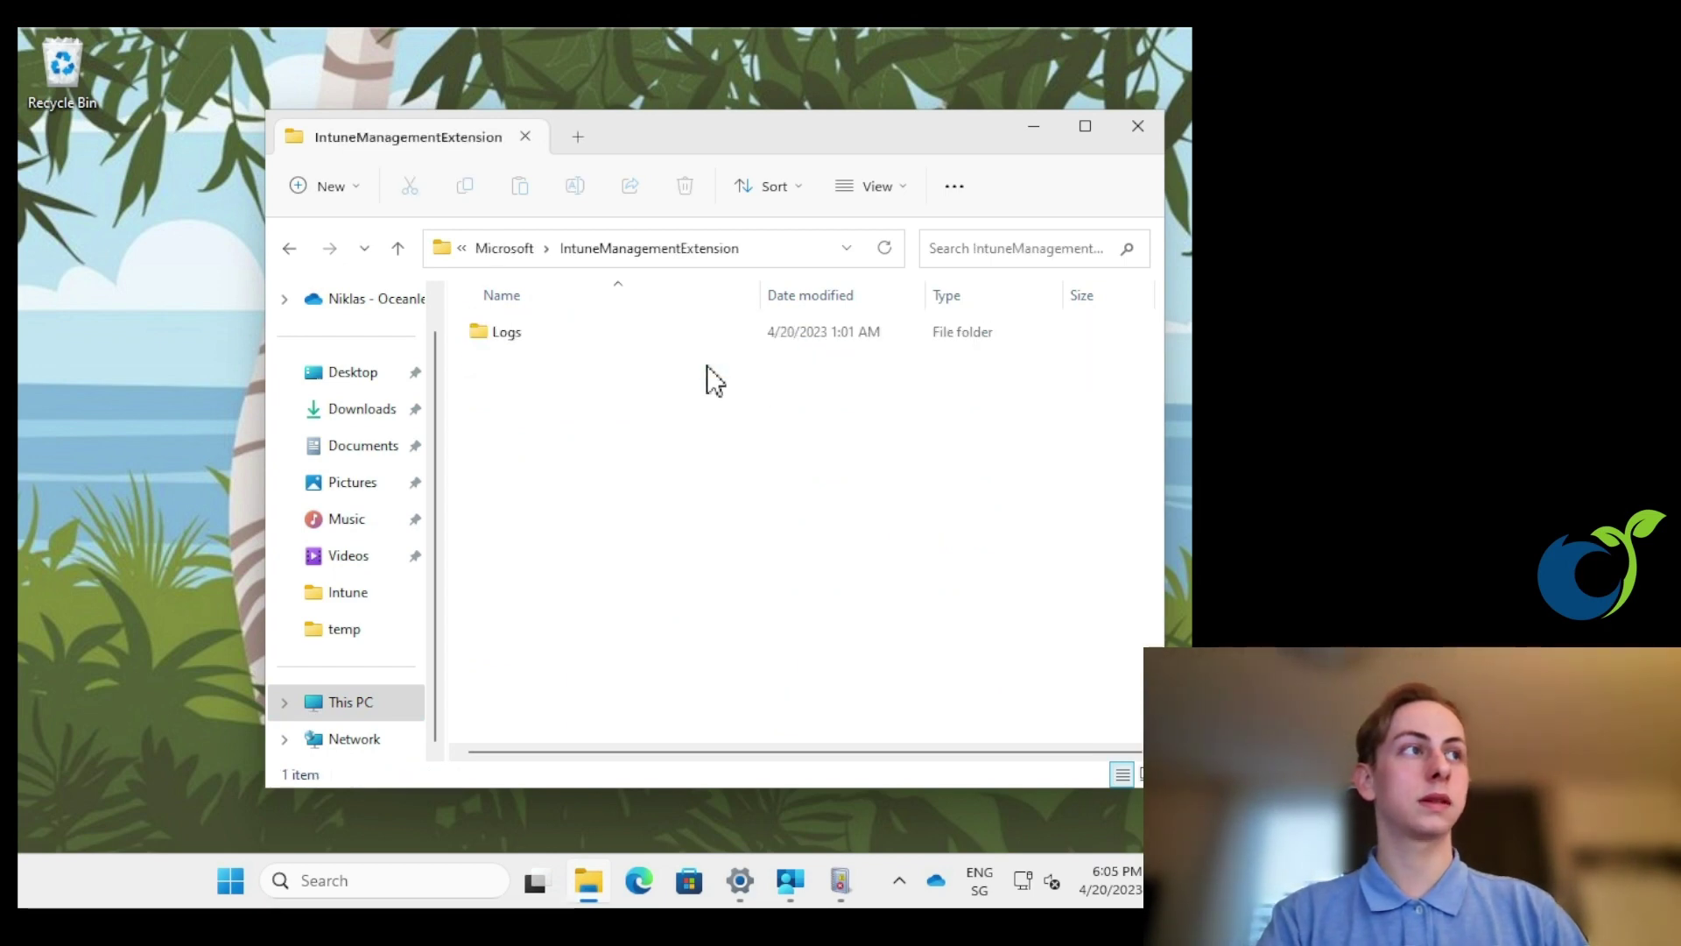
double_click(662, 335)
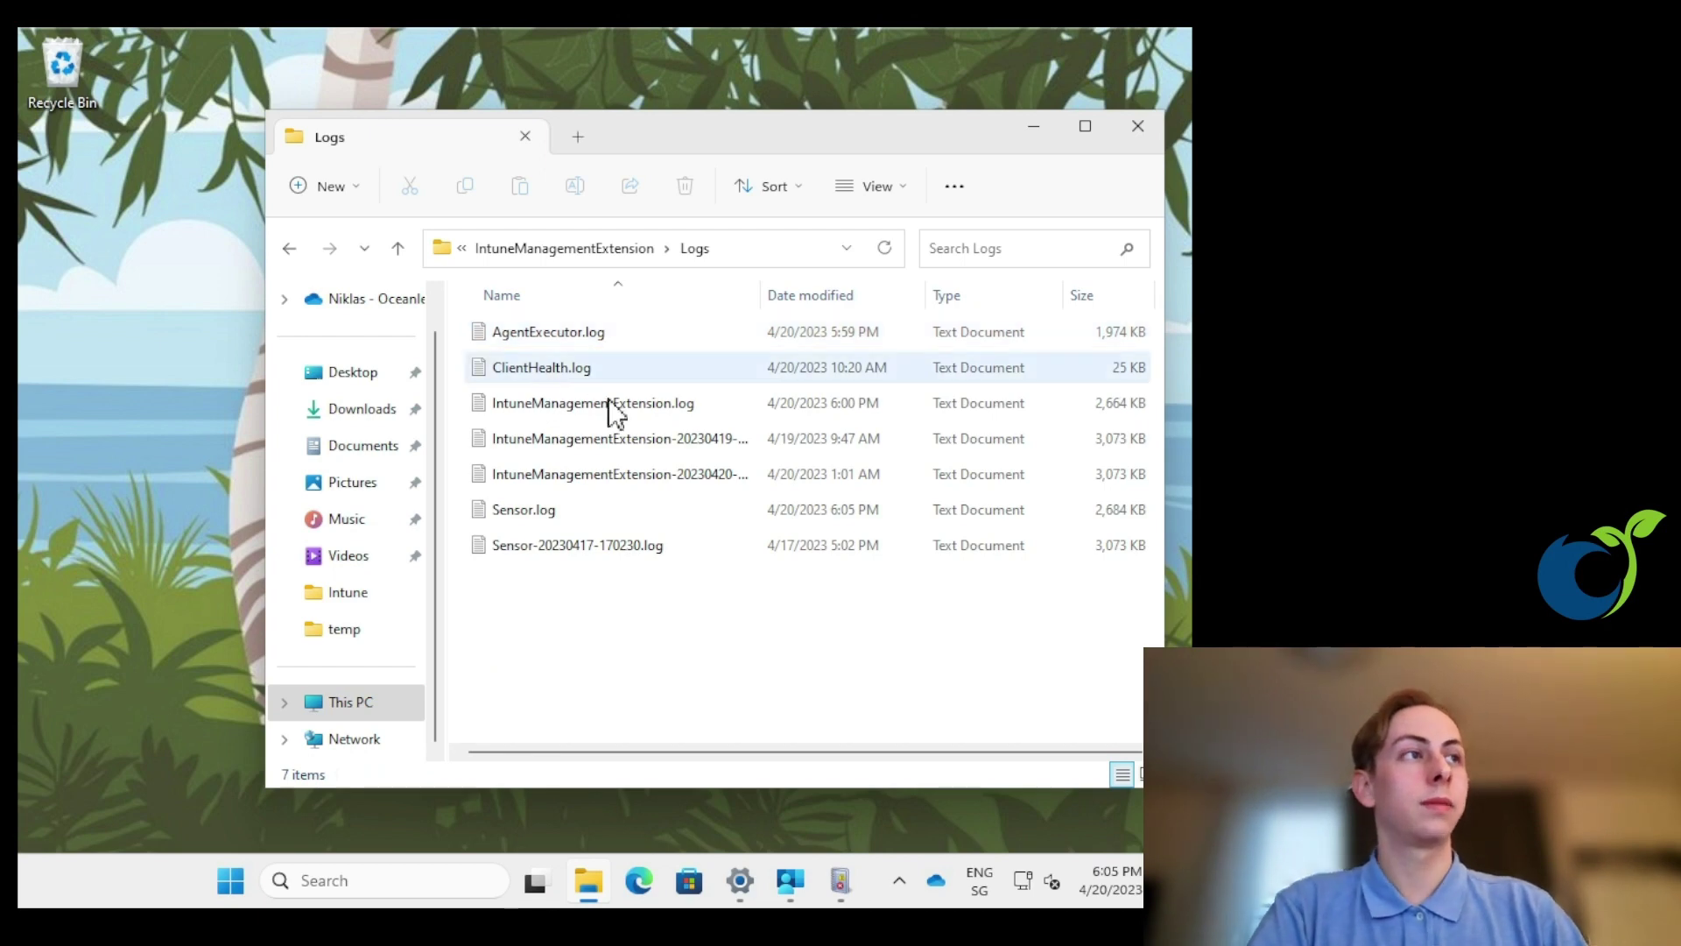
- Review the log files (IntuneManagementExtension.log, its dated copies, ClientHealth.log, AgentExecutor.log), selecting IntuneManagementExtension.log
click(596, 405)
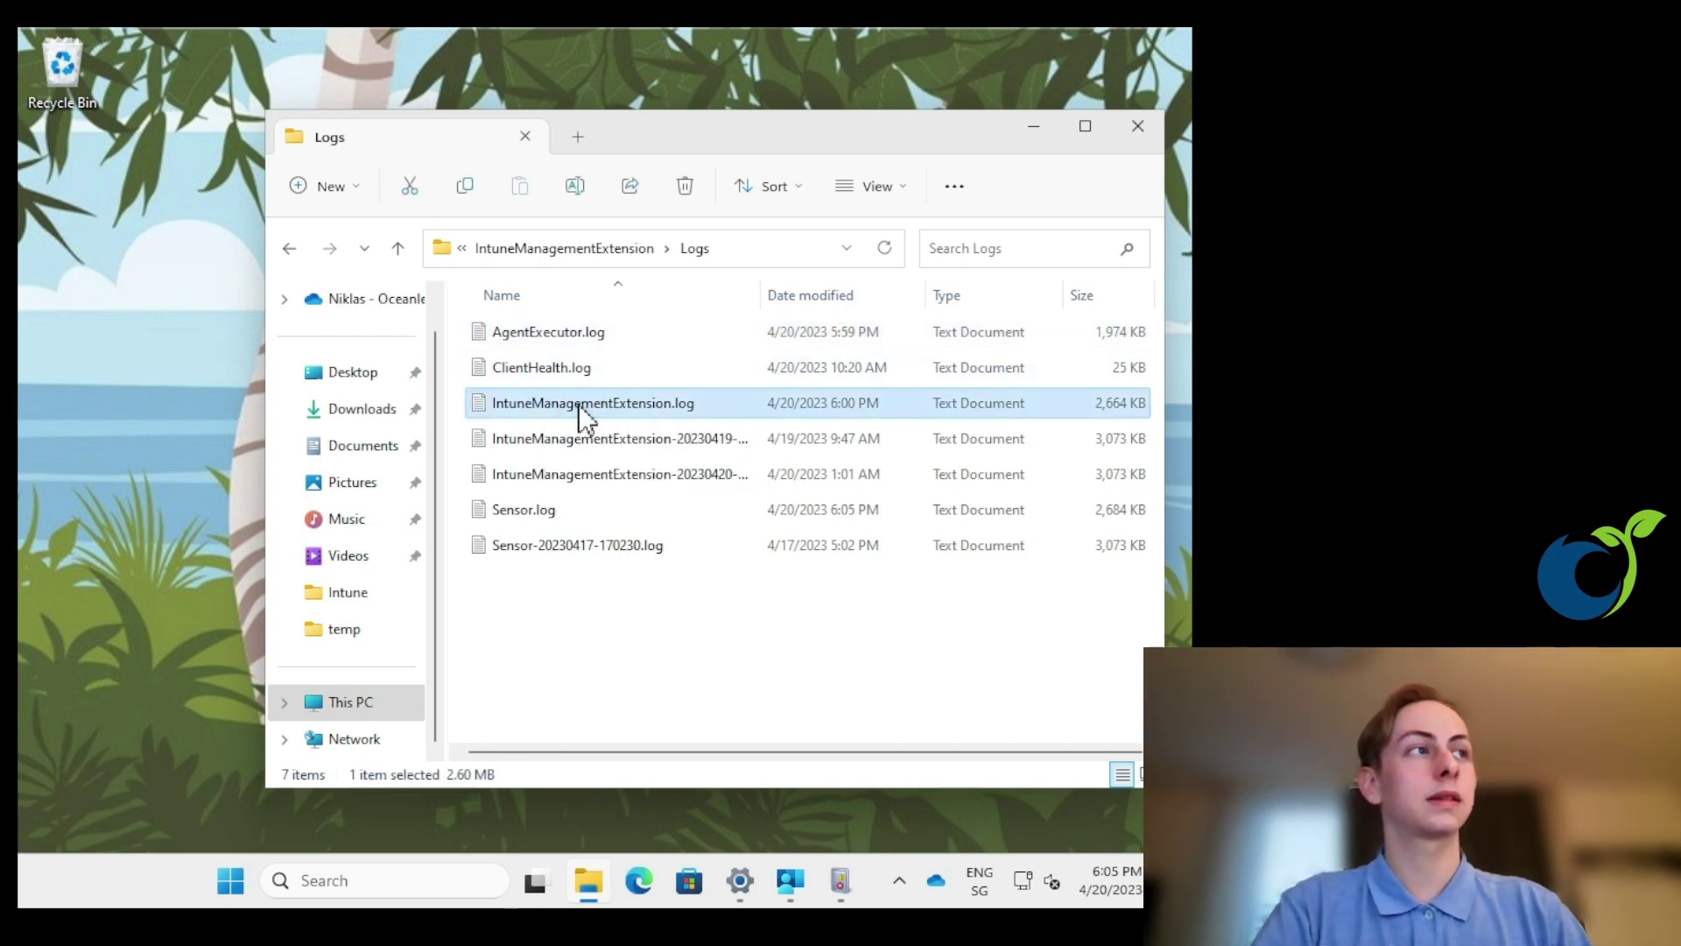
click(685, 473)
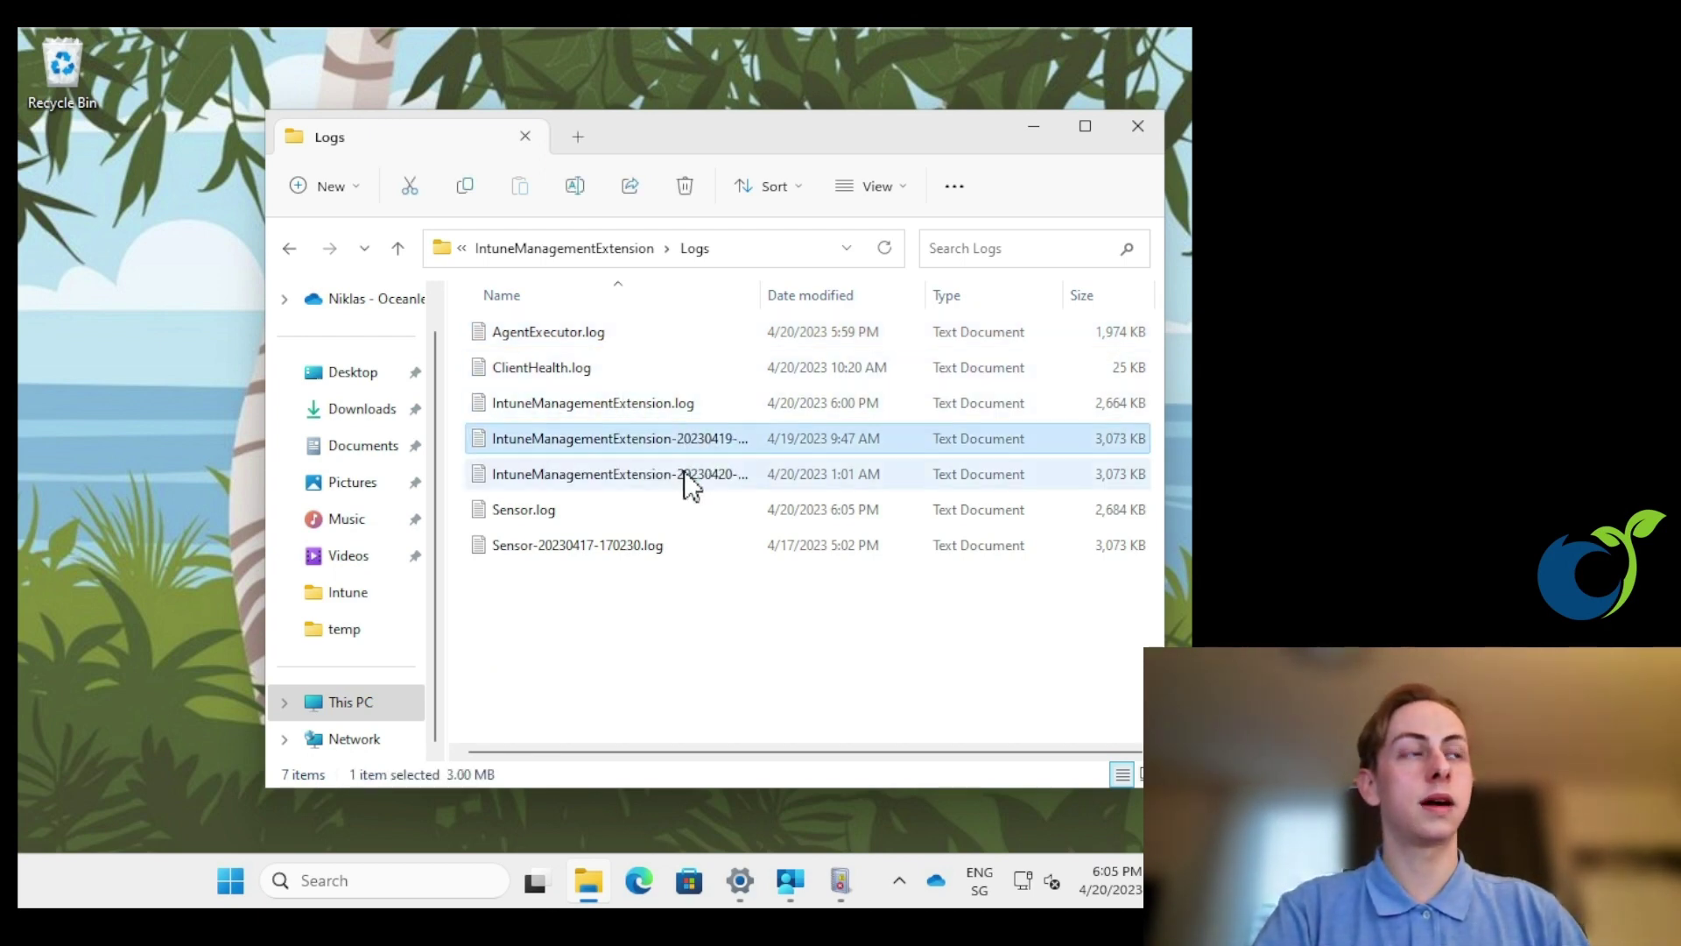
click(692, 440)
click(716, 404)
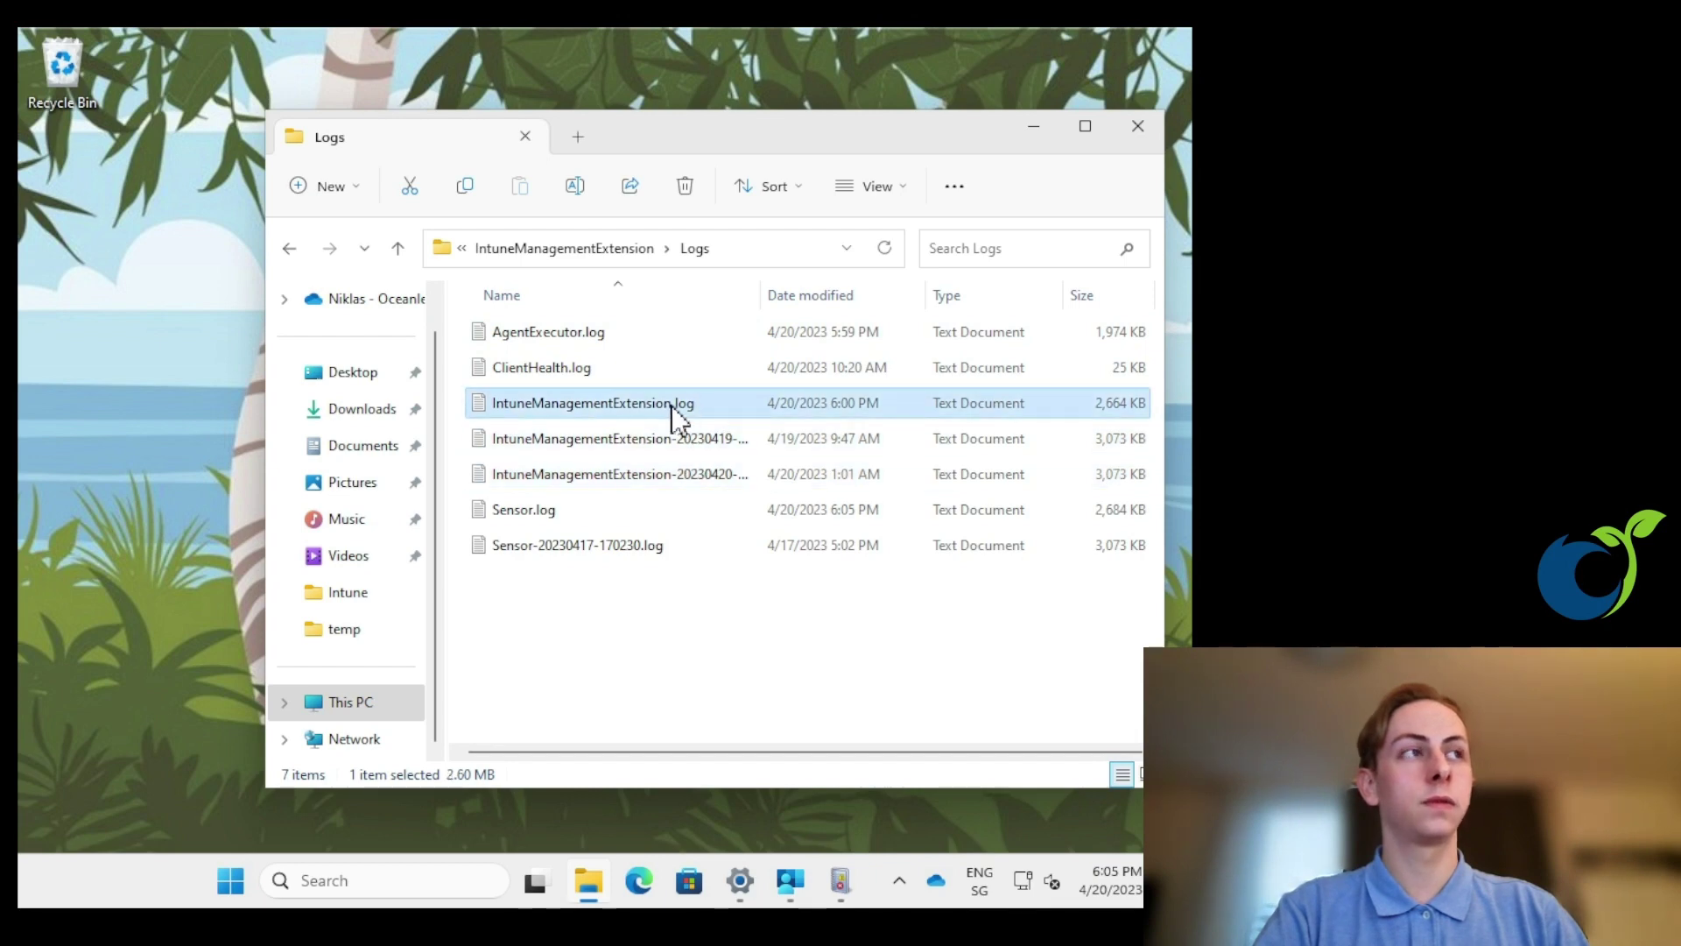
click(628, 365)
click(625, 332)
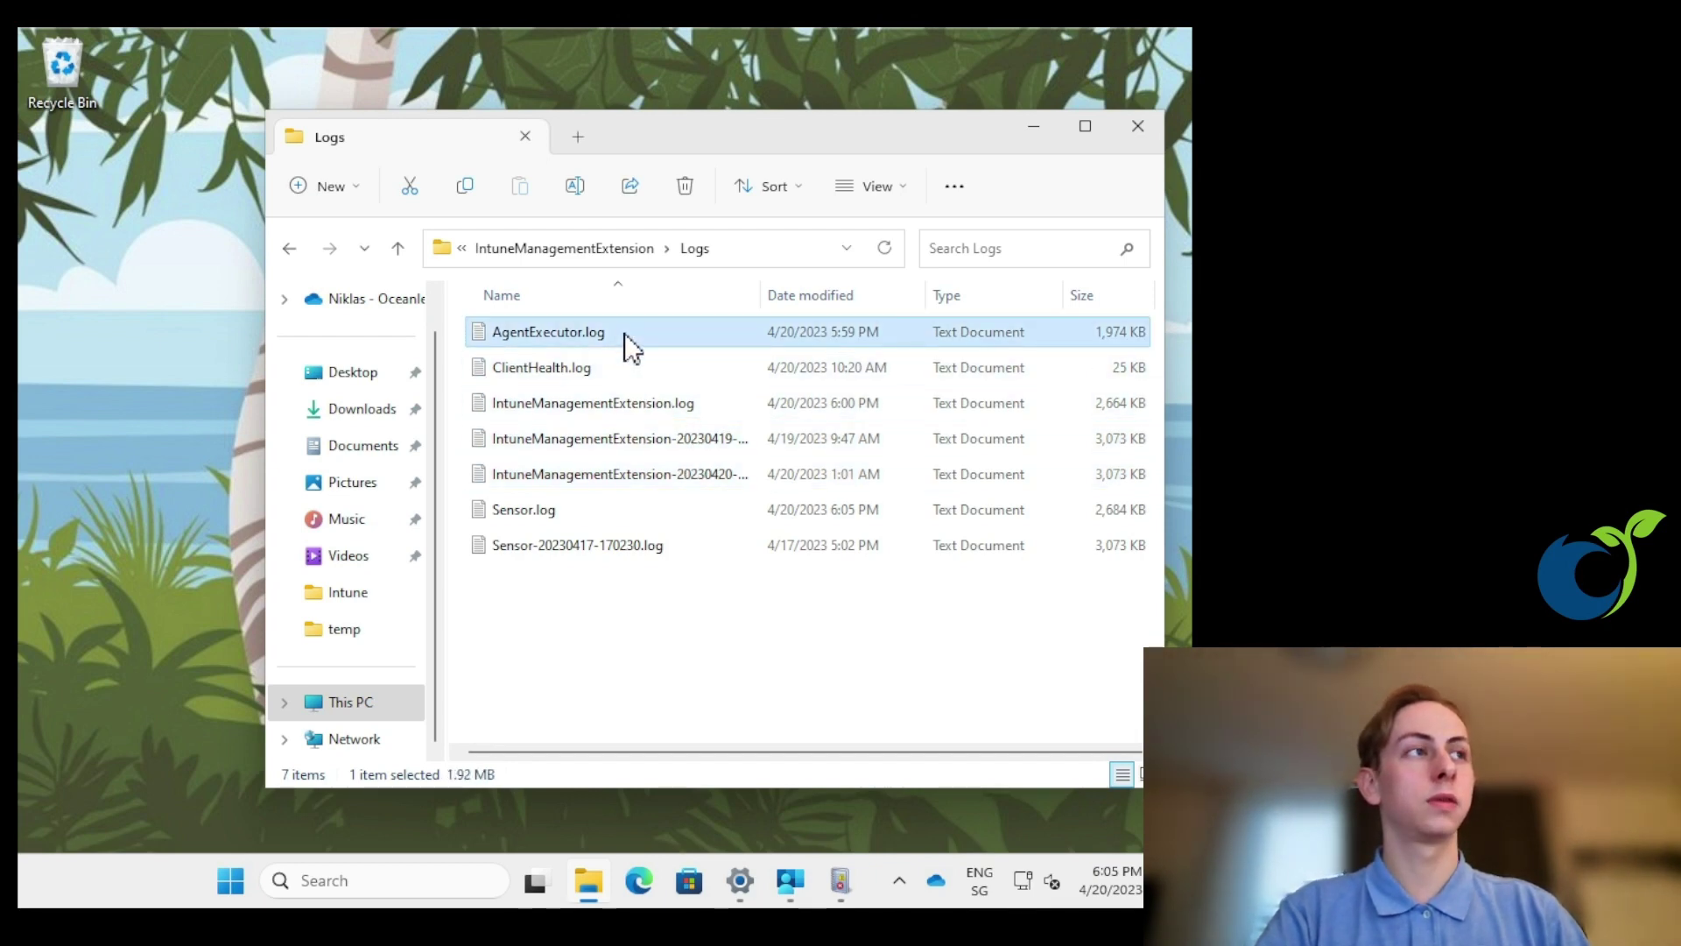
click(604, 406)
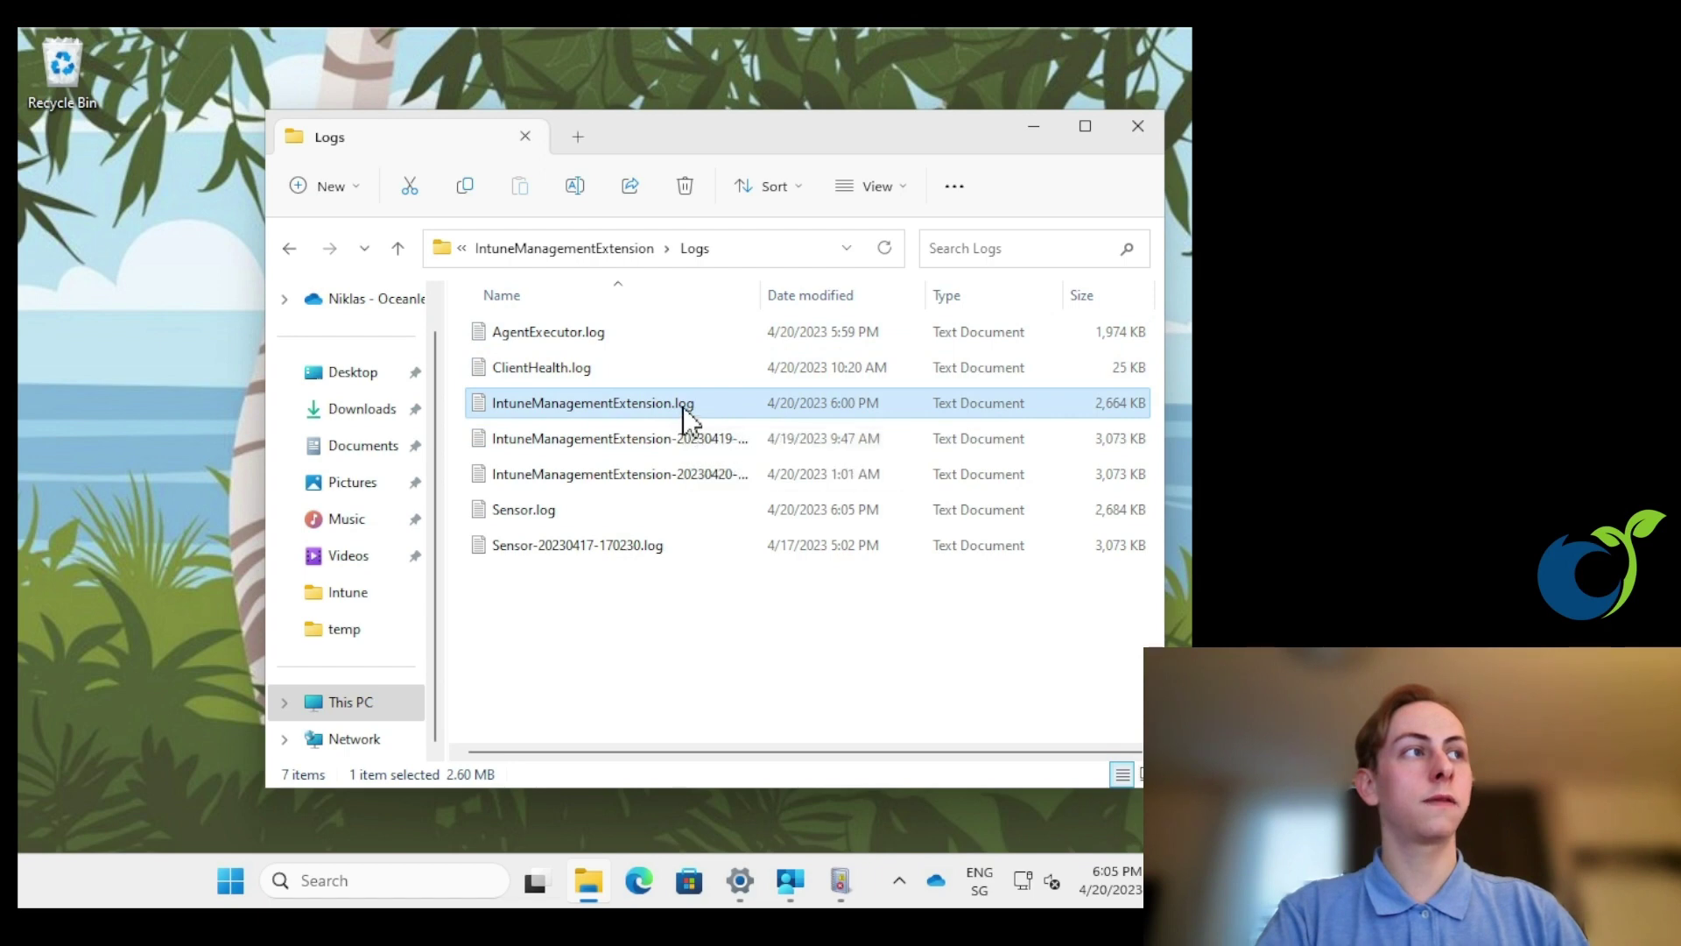
- Open IntuneManagementExtension.log with Configuration Manager Trace Log Tool, set as the default for .log files
right_click(683, 408)
mouse_move(809, 522)
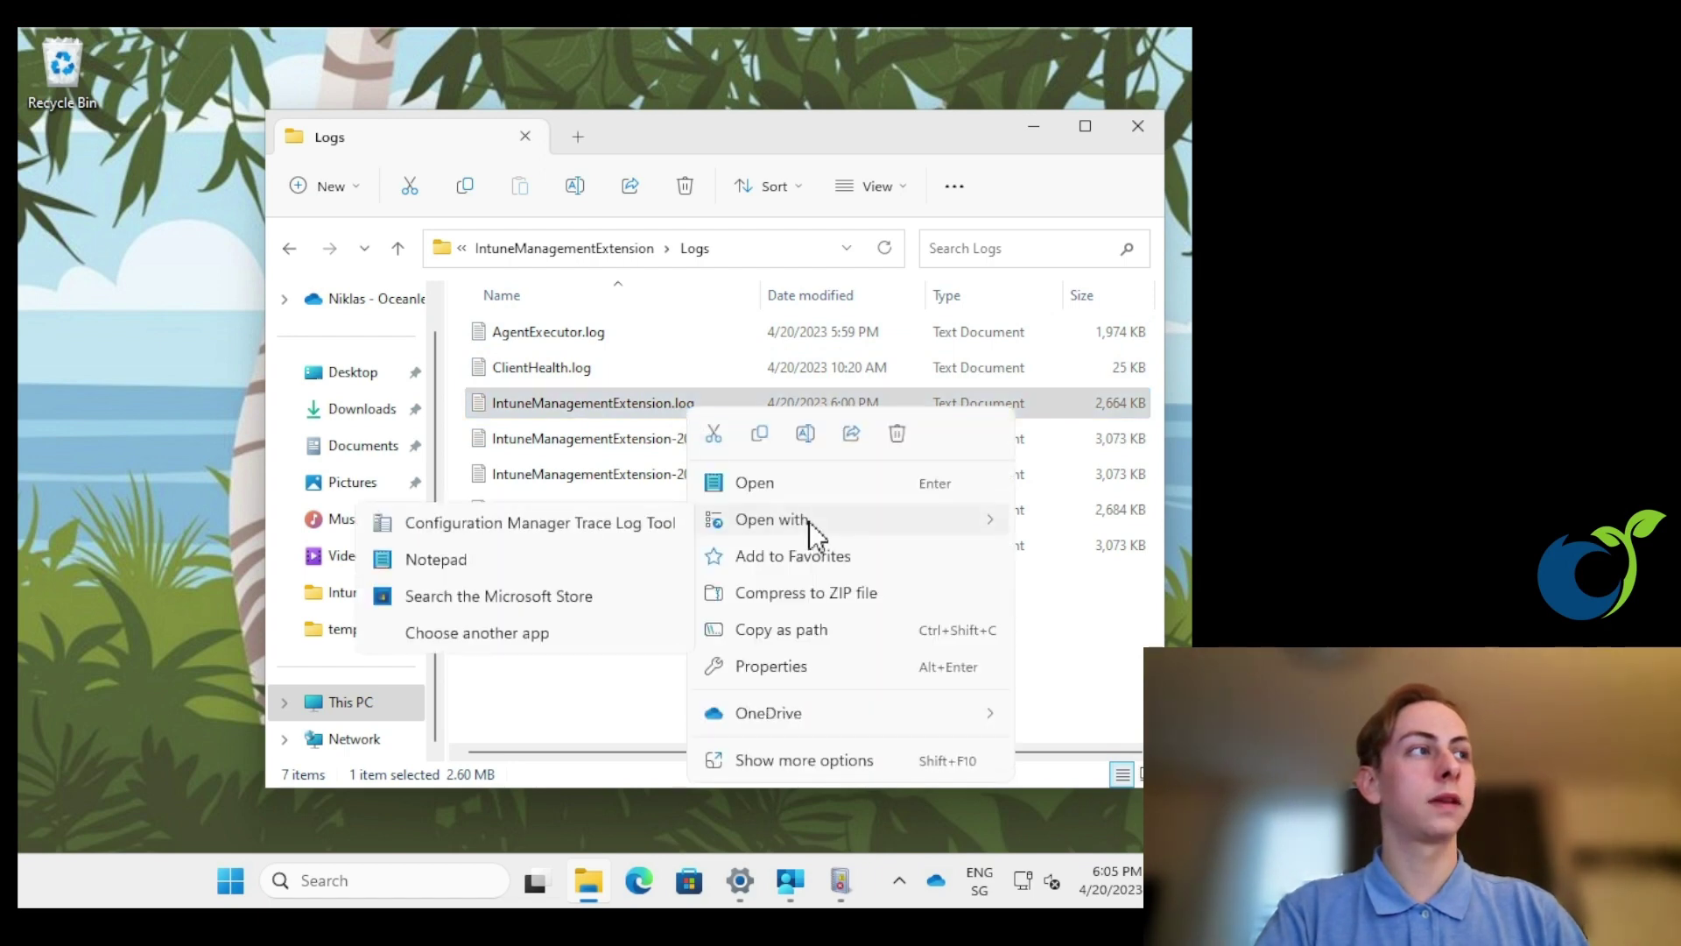
click(621, 522)
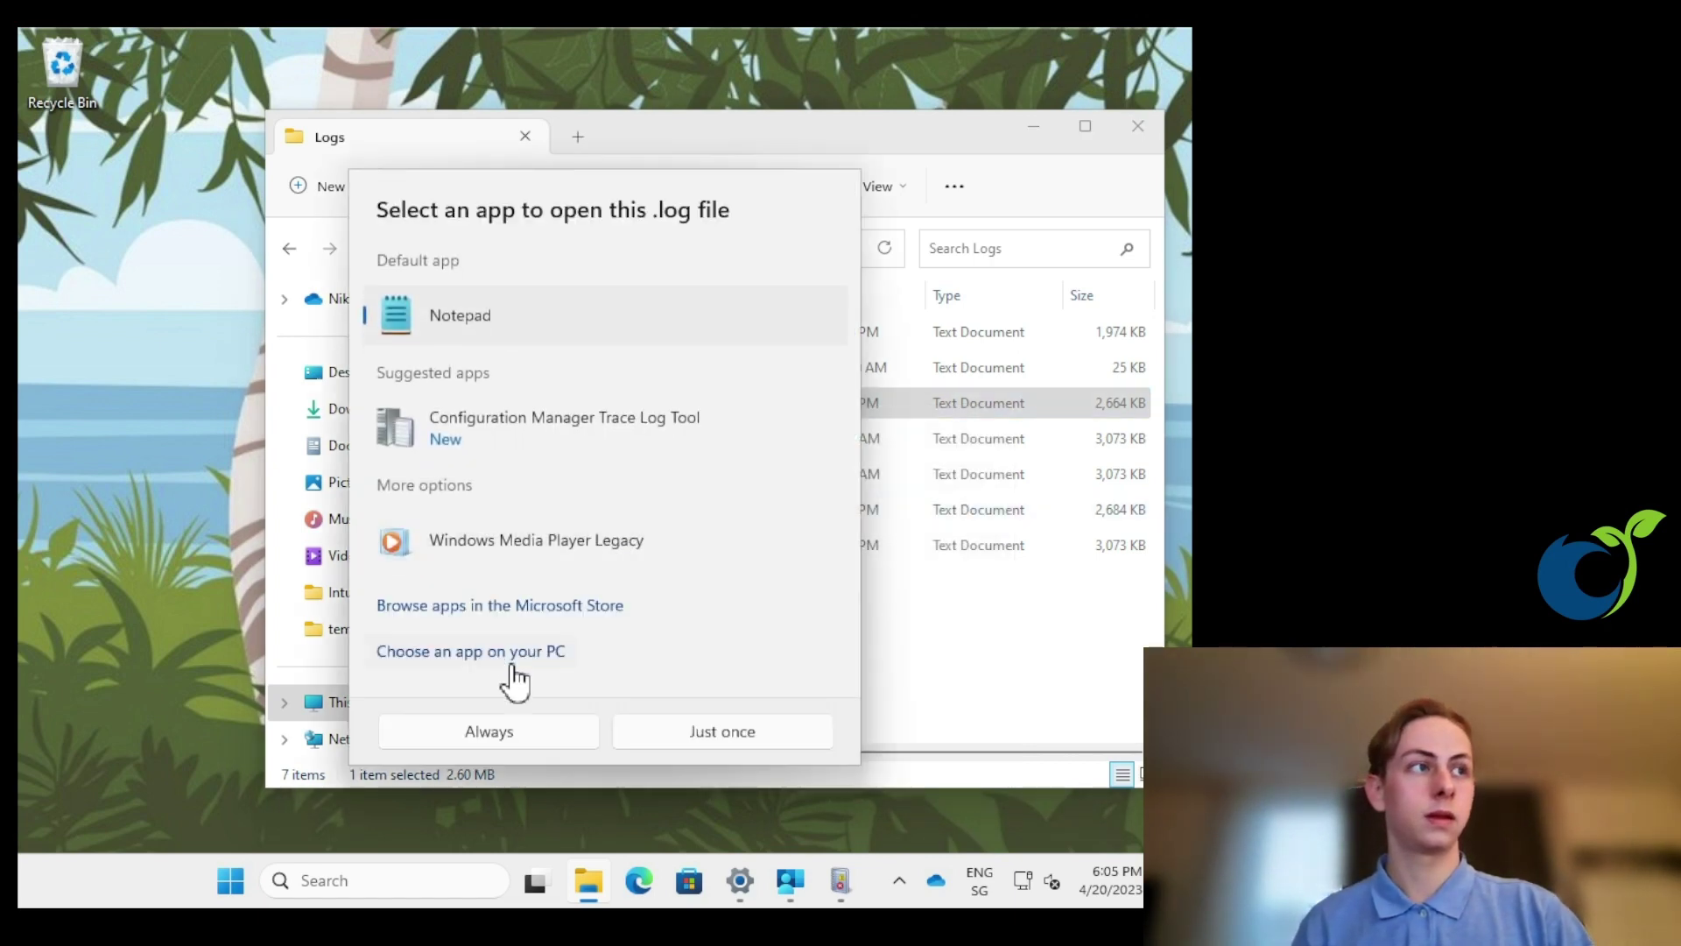
click(533, 435)
click(502, 723)
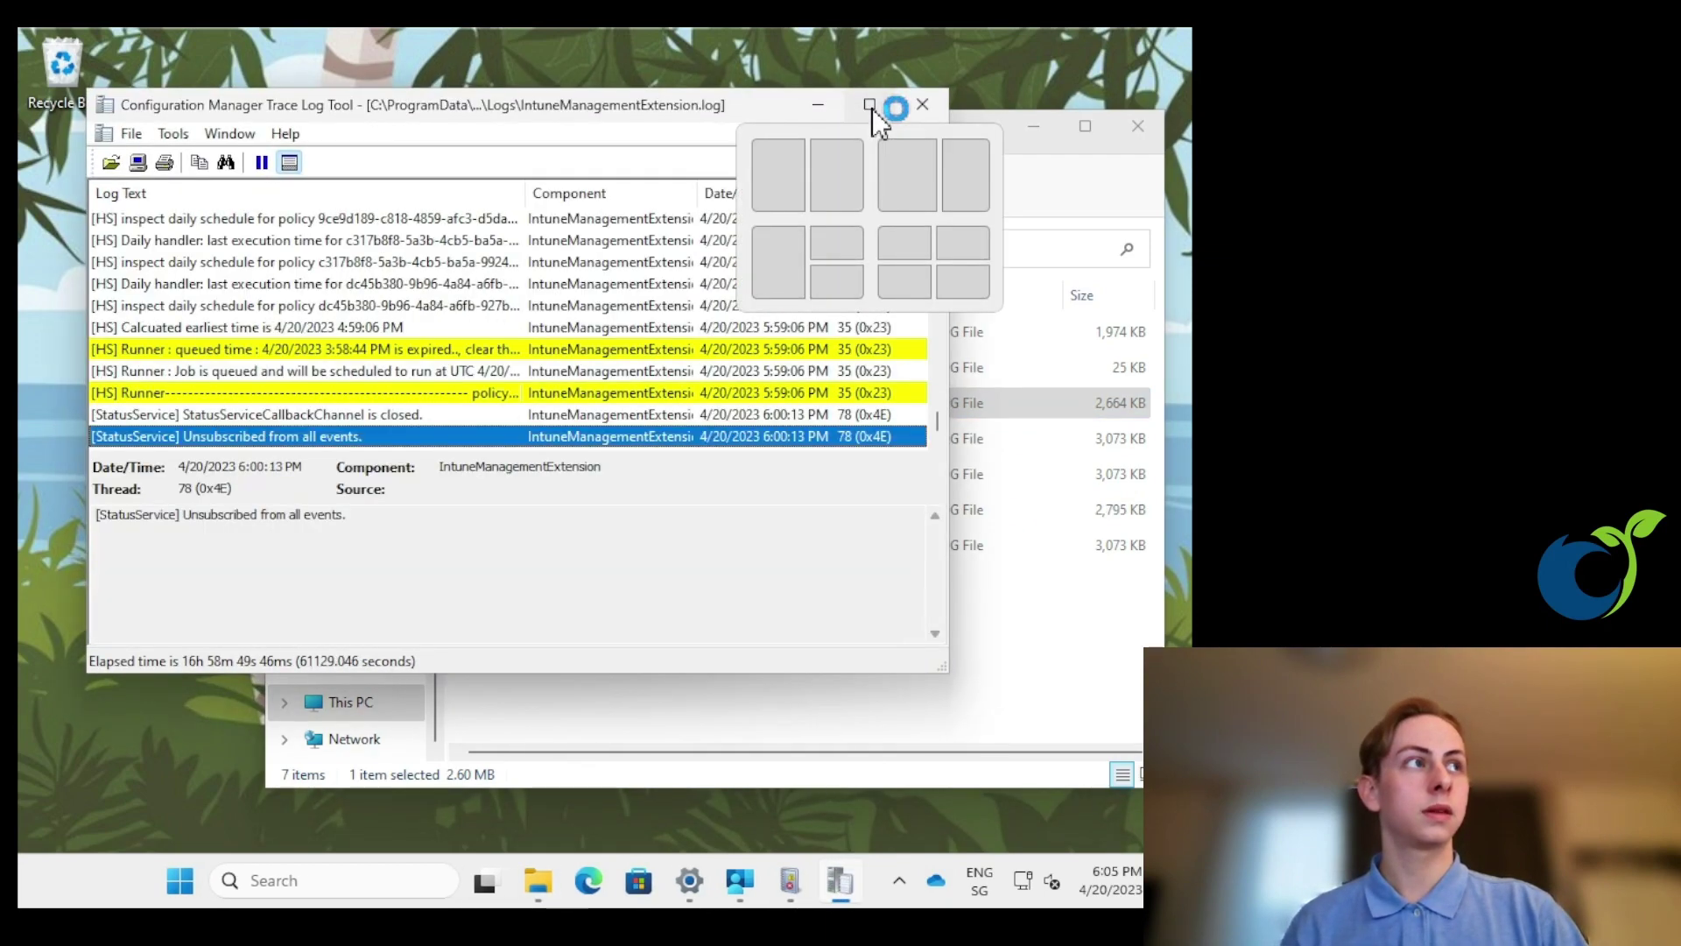
- Maximize CMTrace and scroll up to read the agentexecutor.exe remediation command entry
click(870, 106)
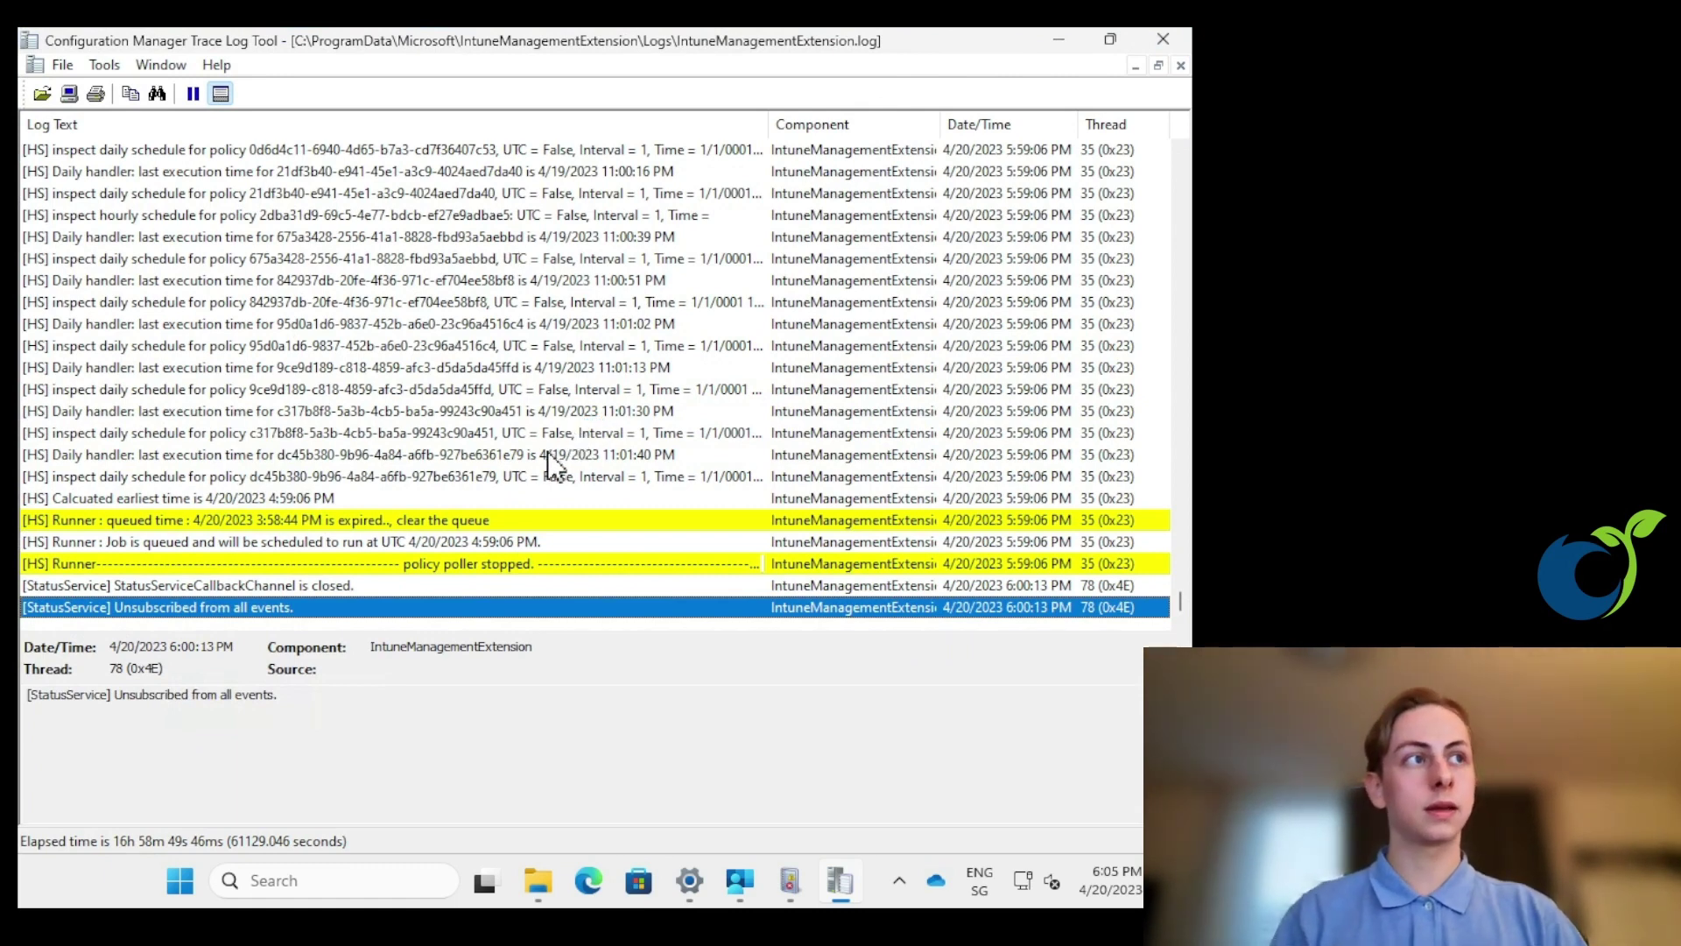
scroll(385, 510, up, 4)
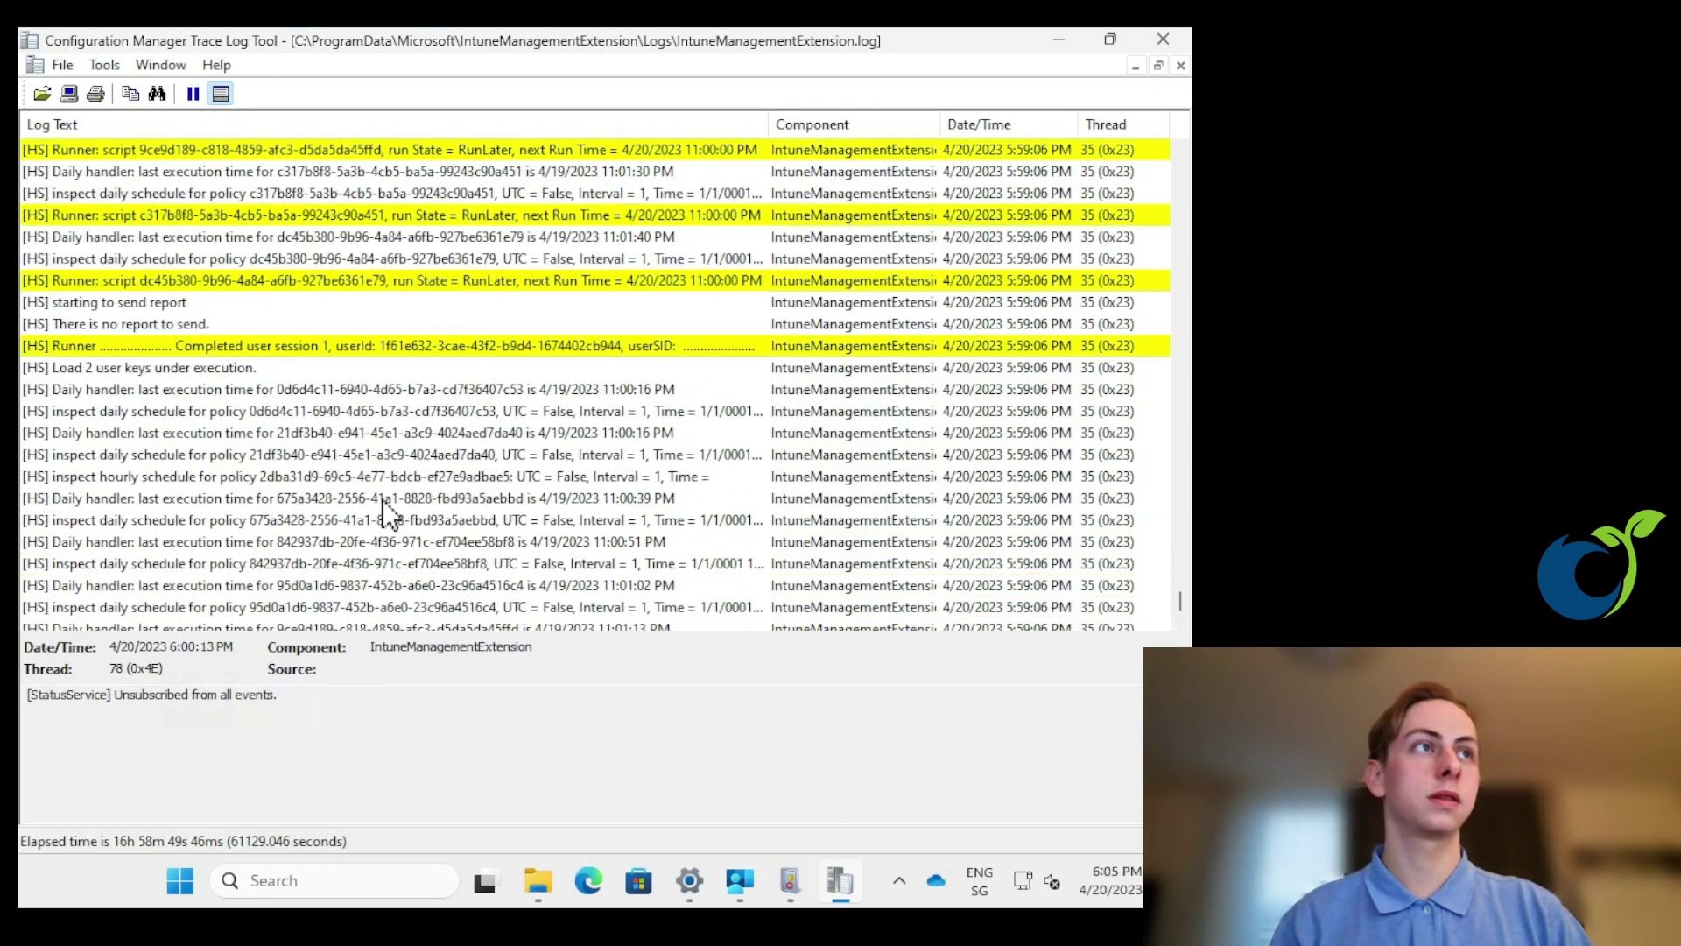
scroll(385, 510, up, 5)
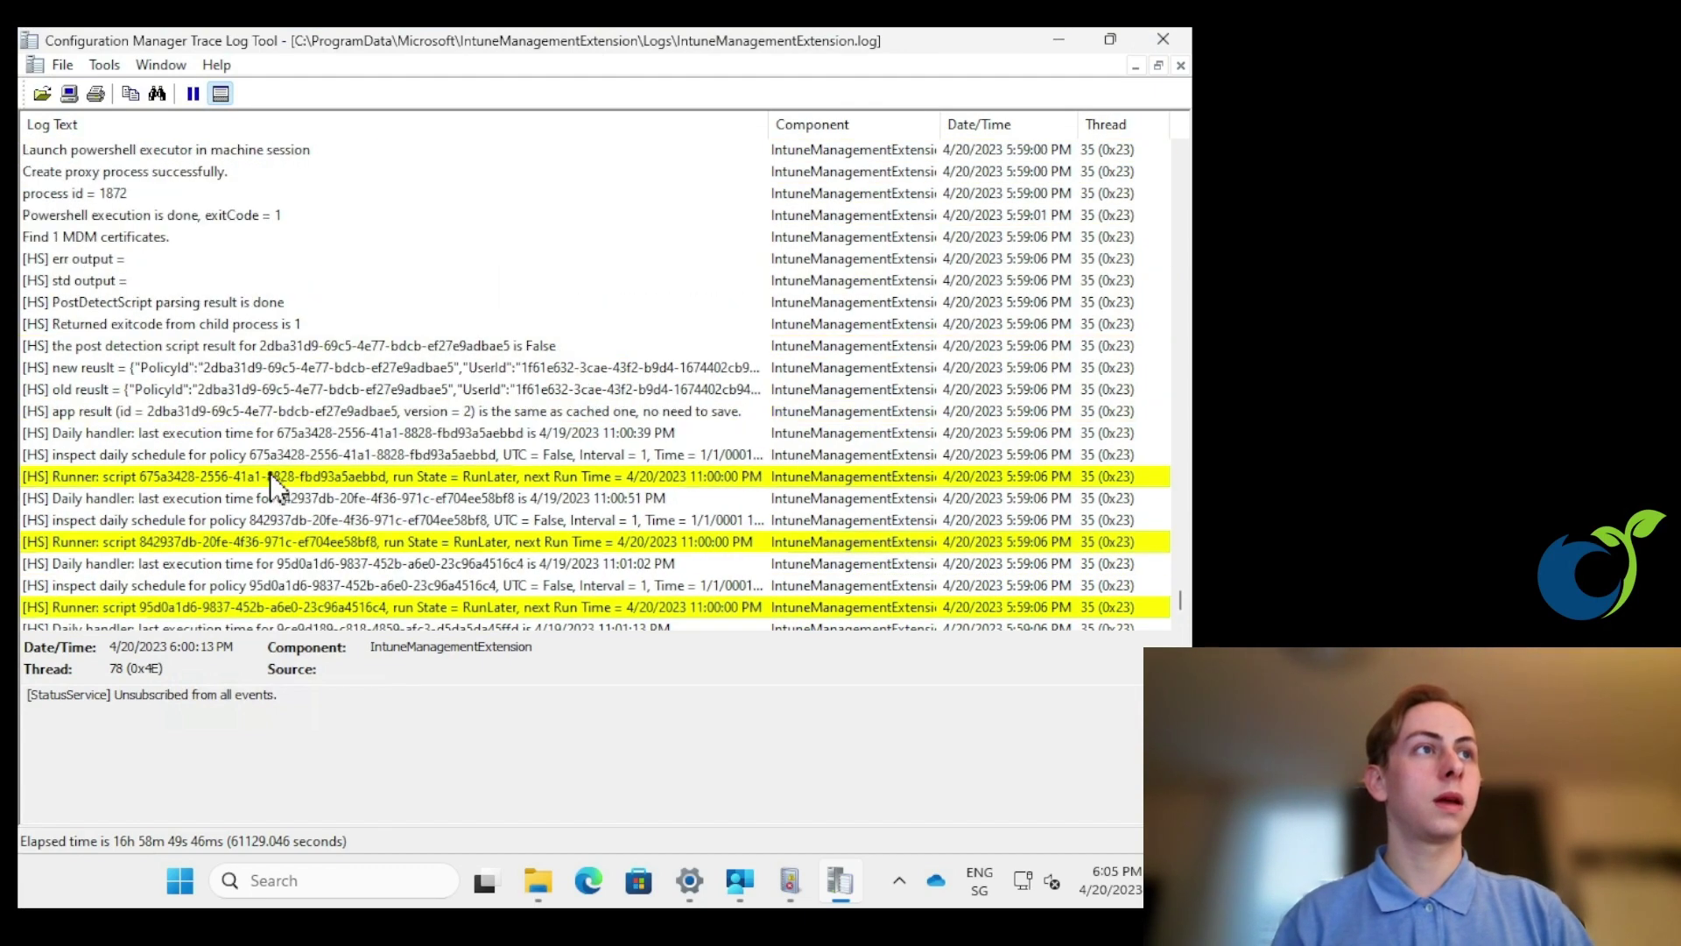
scroll(270, 473, up, 10)
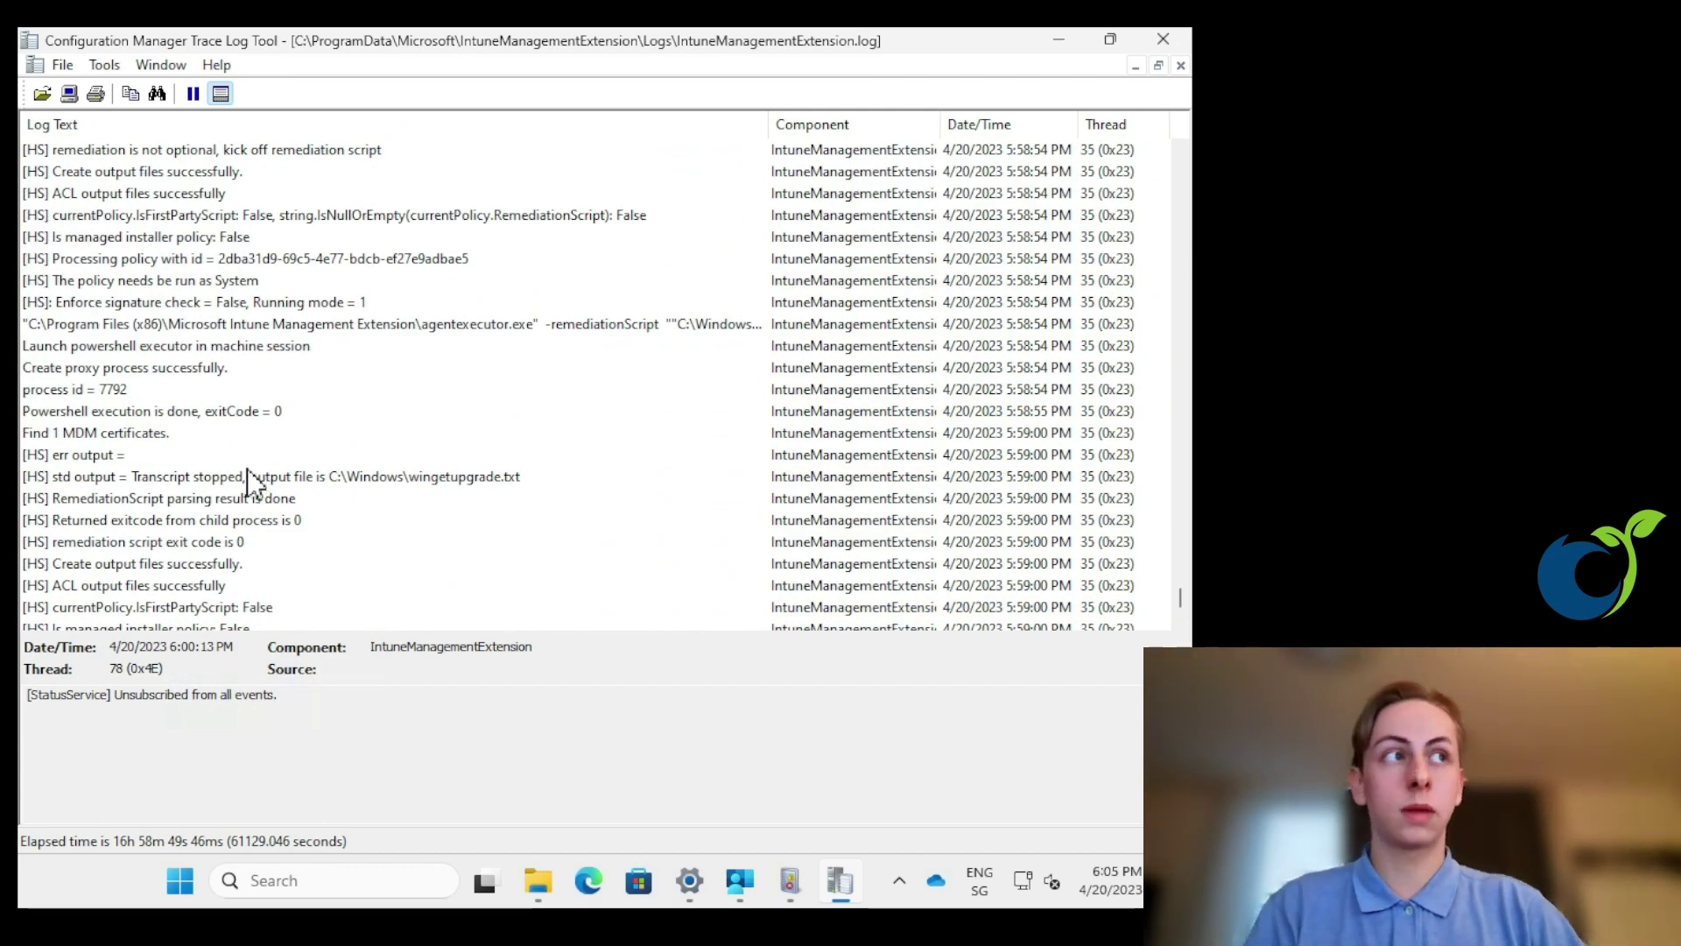
click(403, 331)
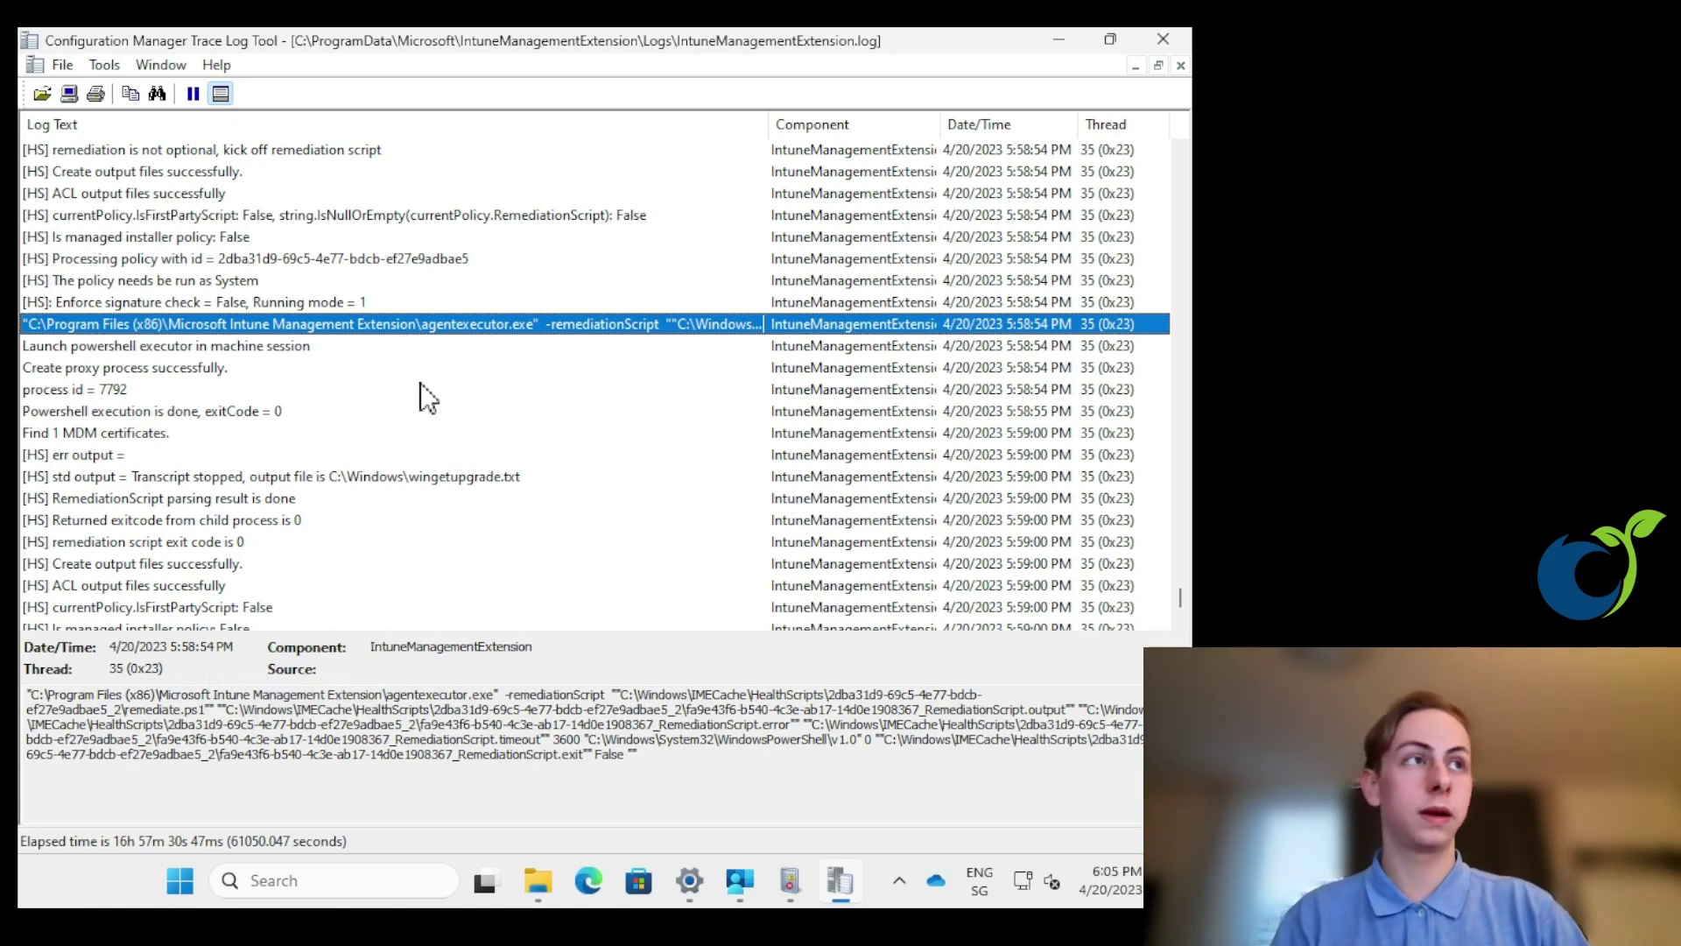
- Inspect the 'Completed user session 1' entry and scroll further up to earlier StatusService entries
scroll(420, 396, up, 10)
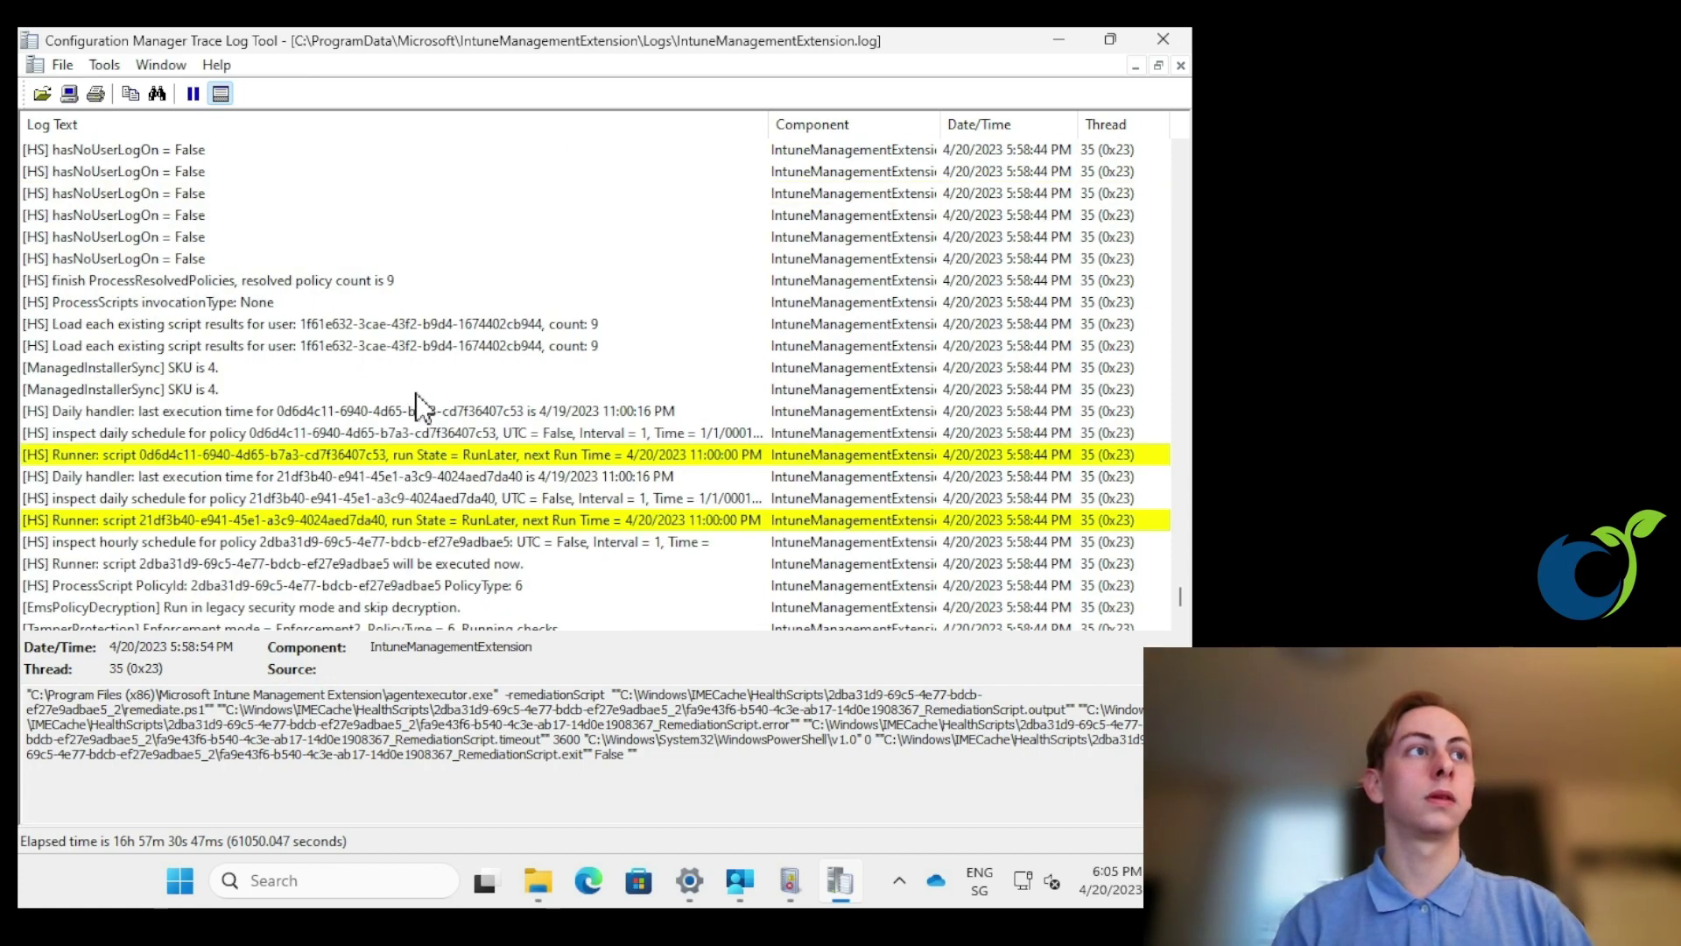
scroll(421, 407, up, 15)
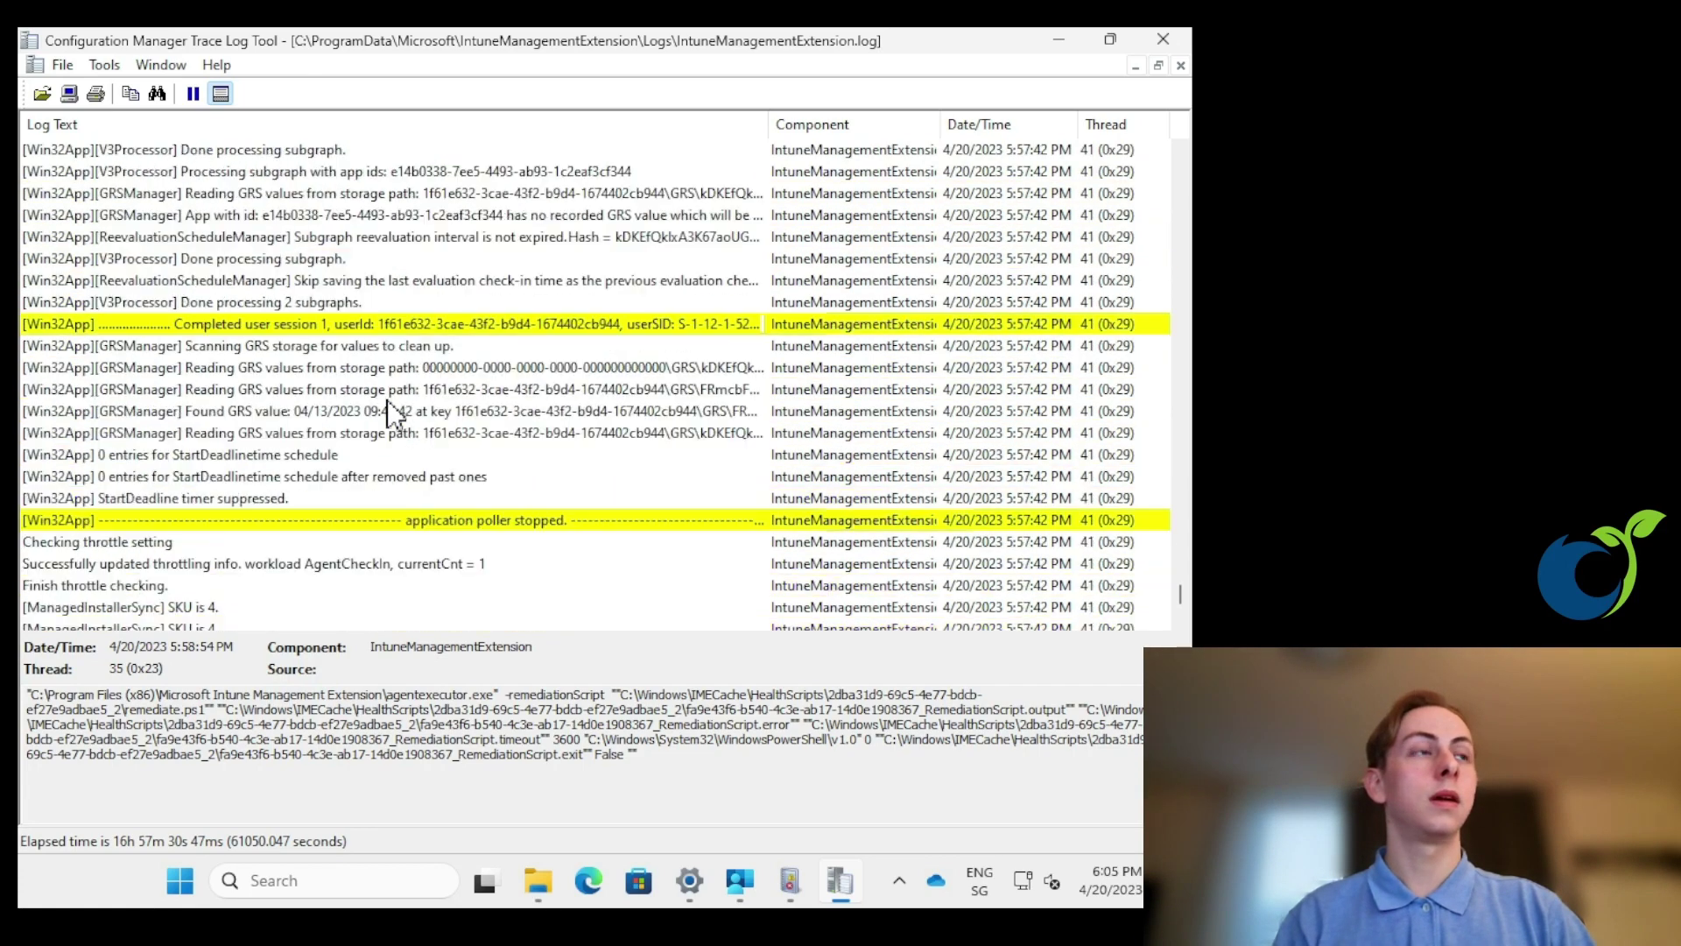
click(419, 326)
scroll(331, 386, up, 10)
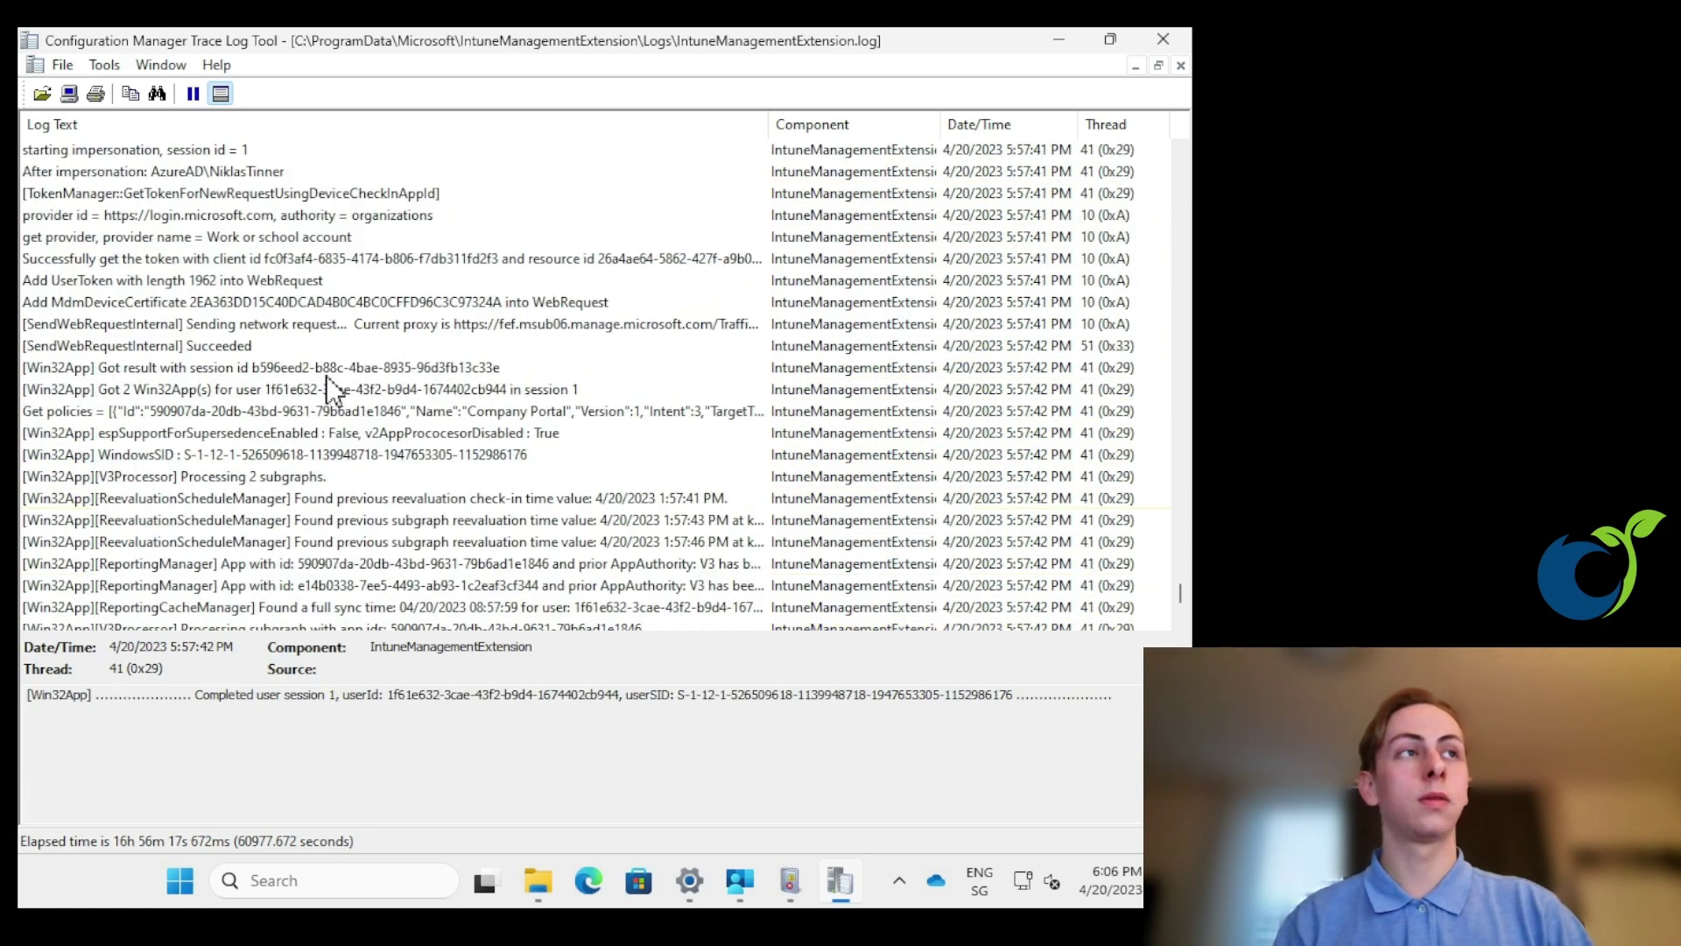
scroll(324, 377, up, 5)
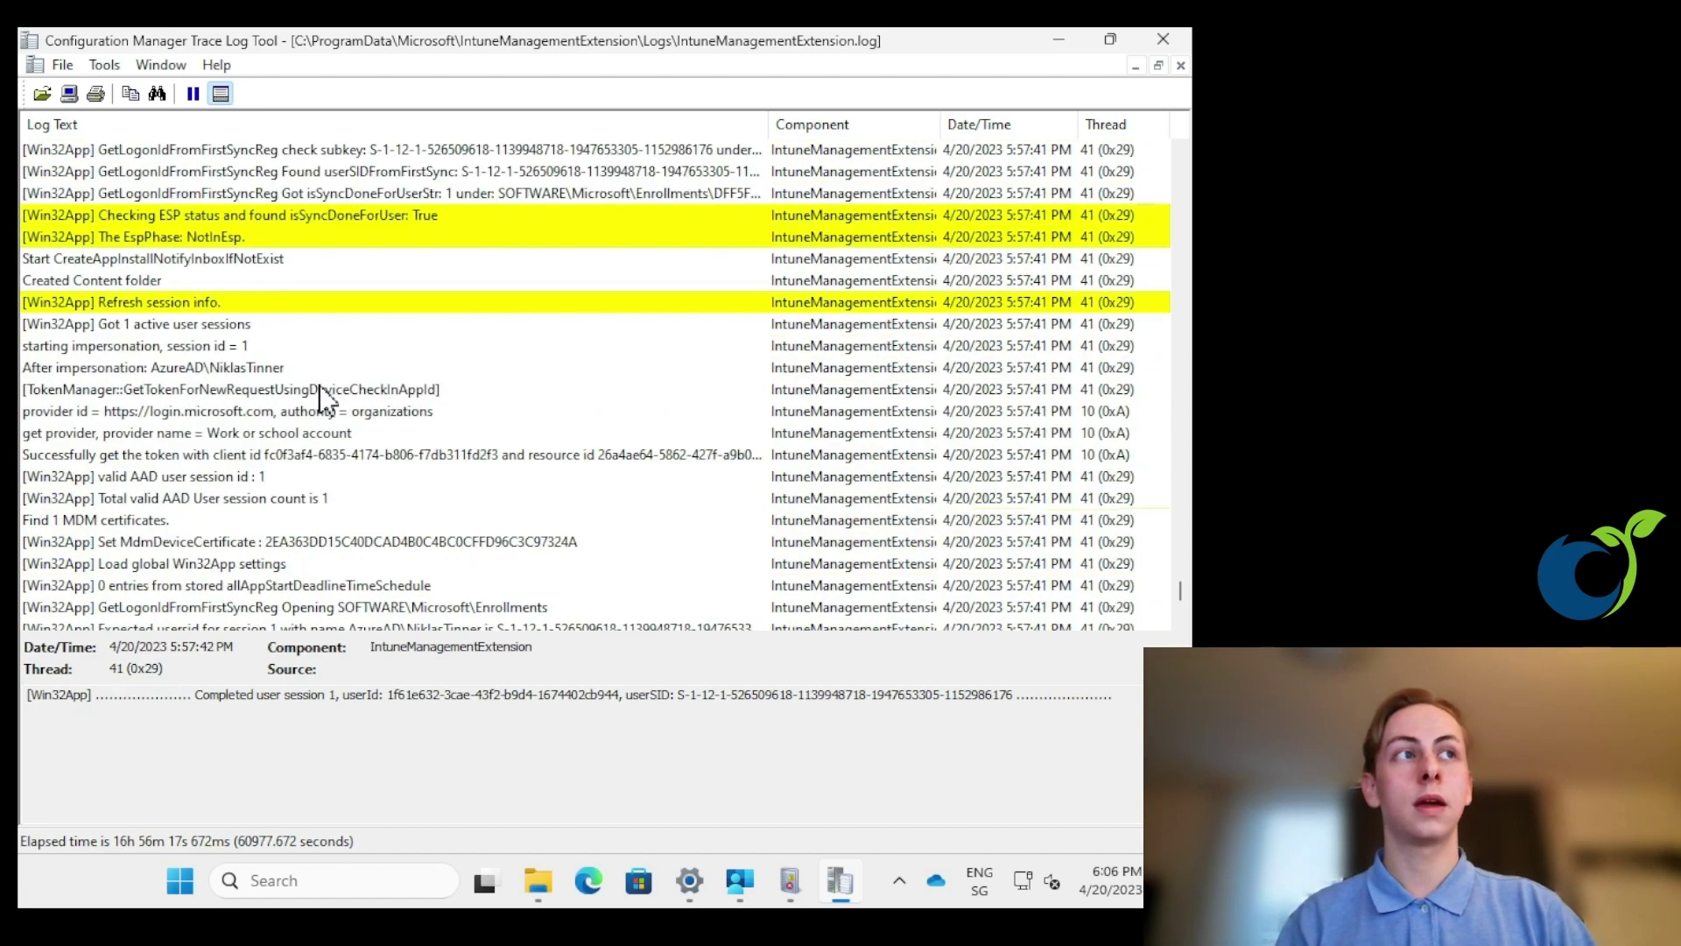
scroll(319, 386, up, 10)
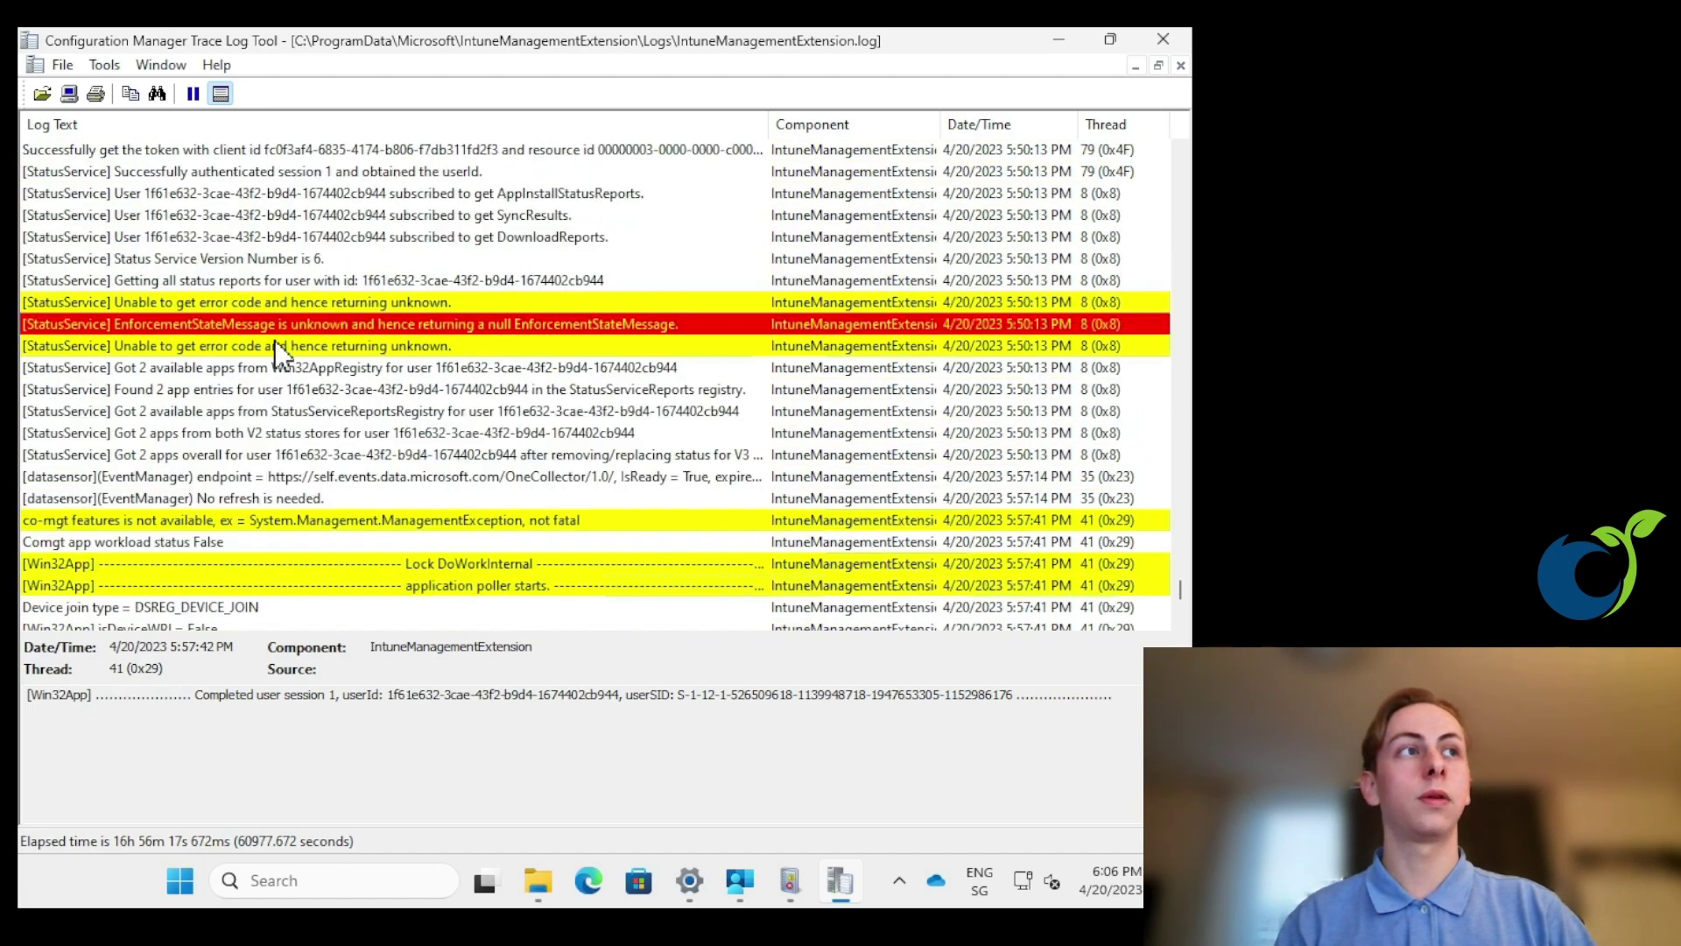
- Show the details of the yellow 'Unable to get error code and hence returning unknown' StatusService entry
click(276, 345)
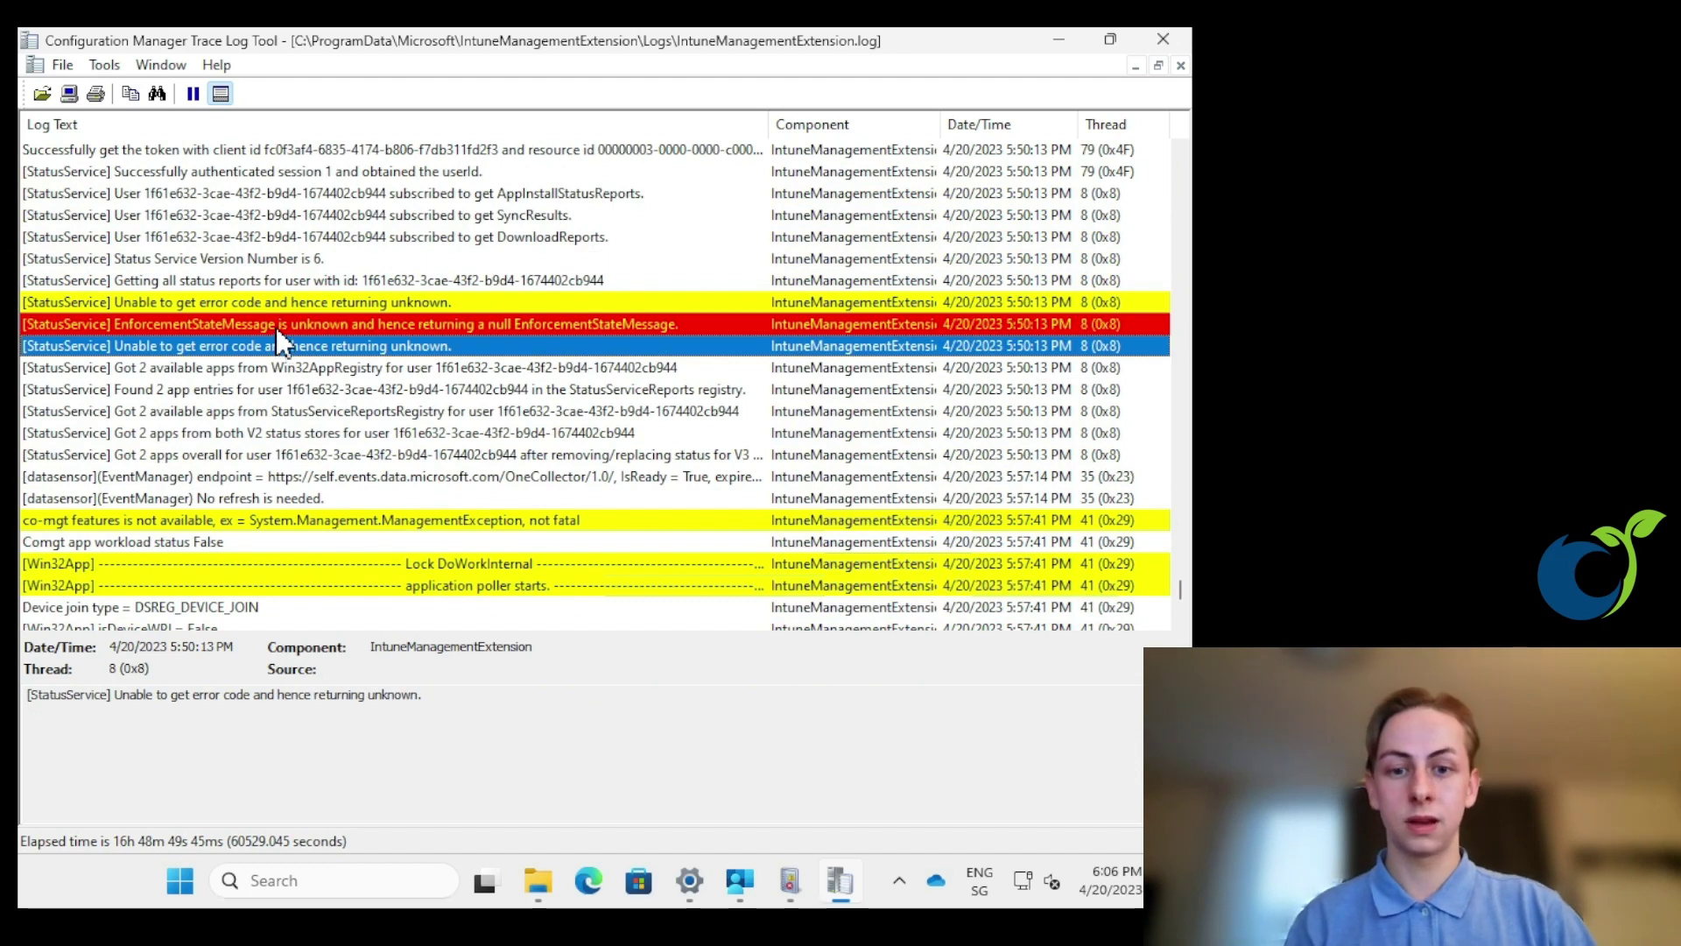